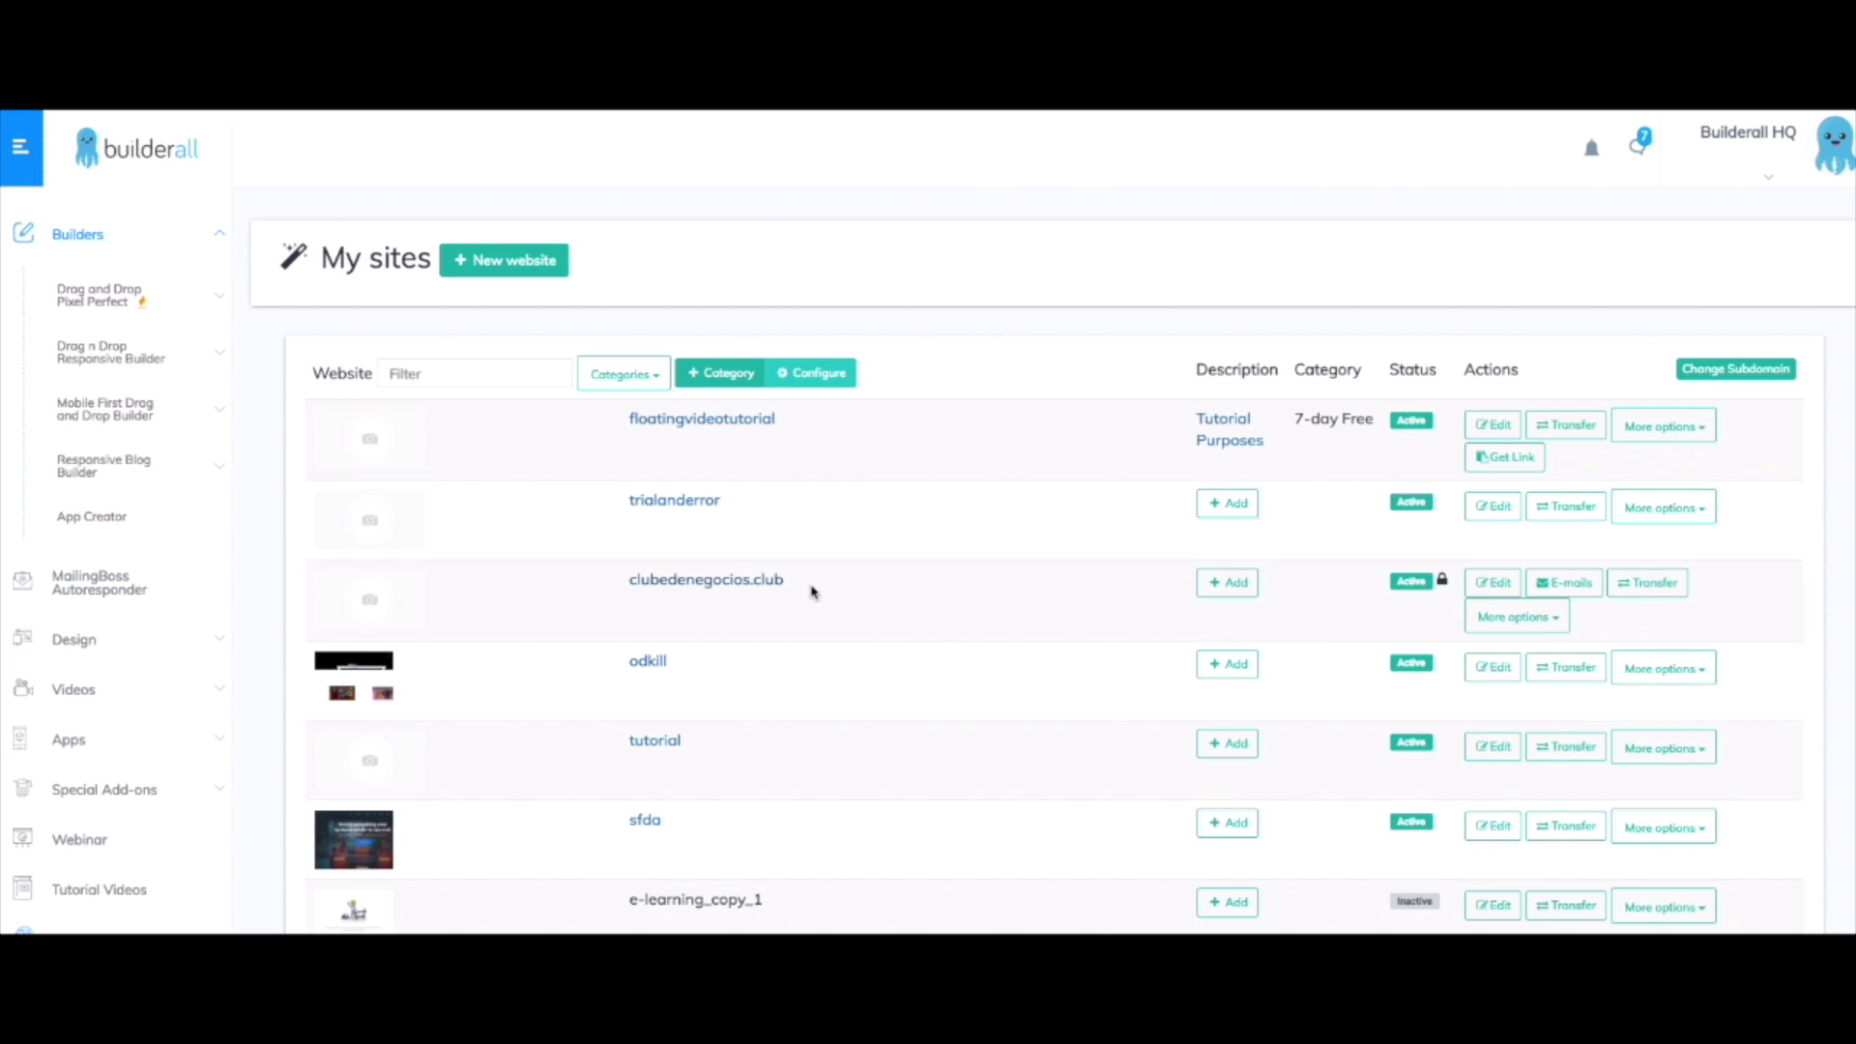
Open the clubedenegocios.club site for editing and copy the web address of the Form Autofill support page.
click(1496, 586)
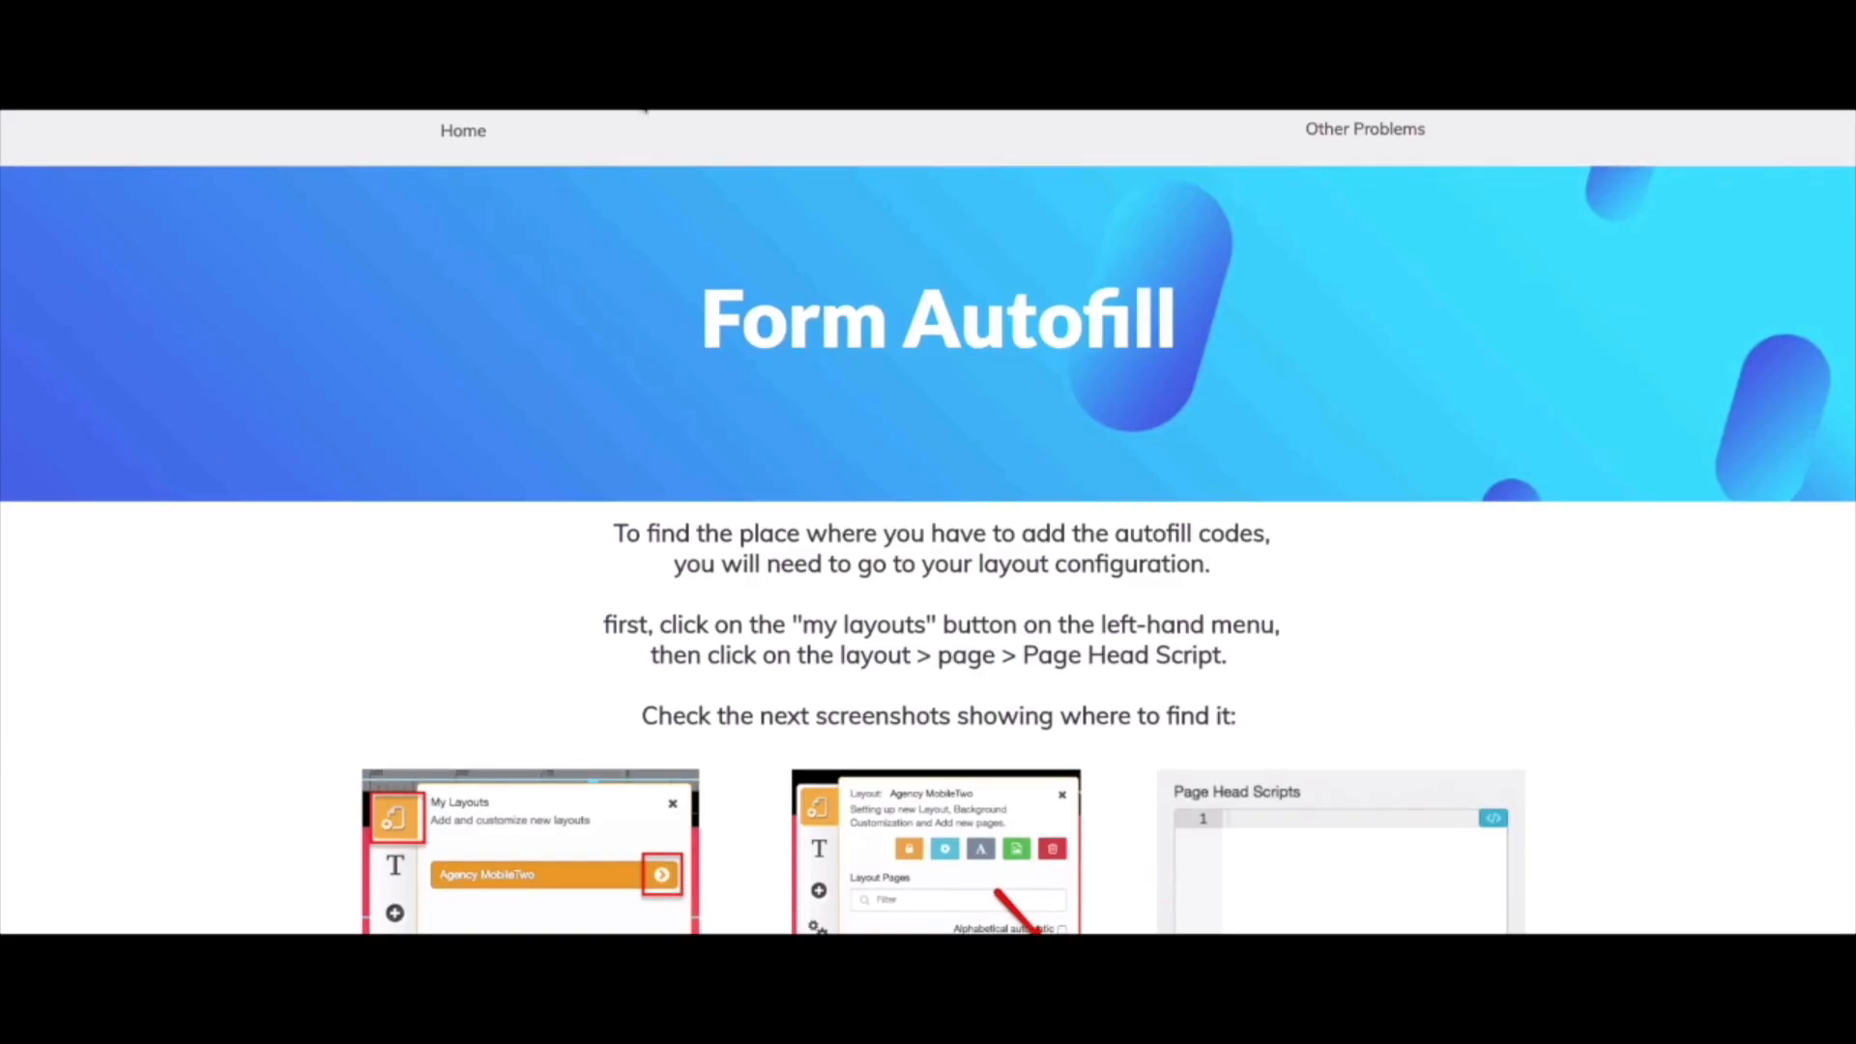
key(super+l)
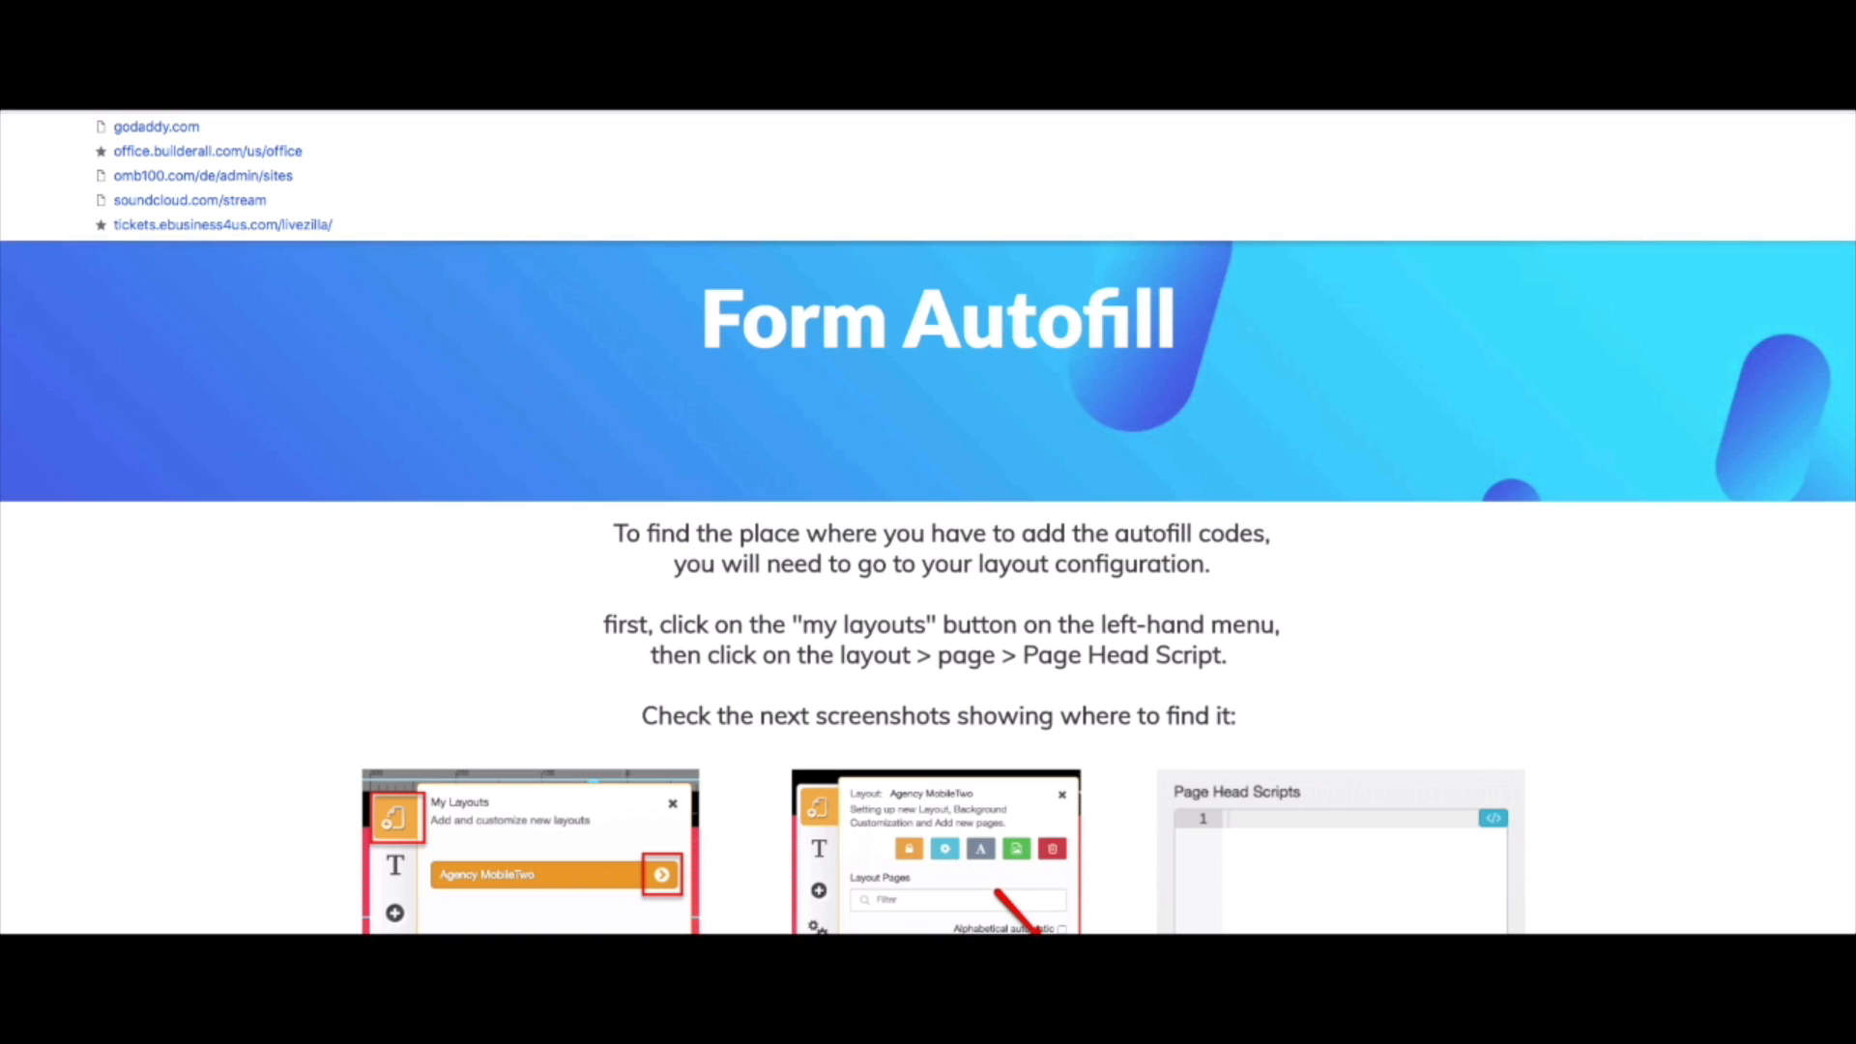
click(1363, 379)
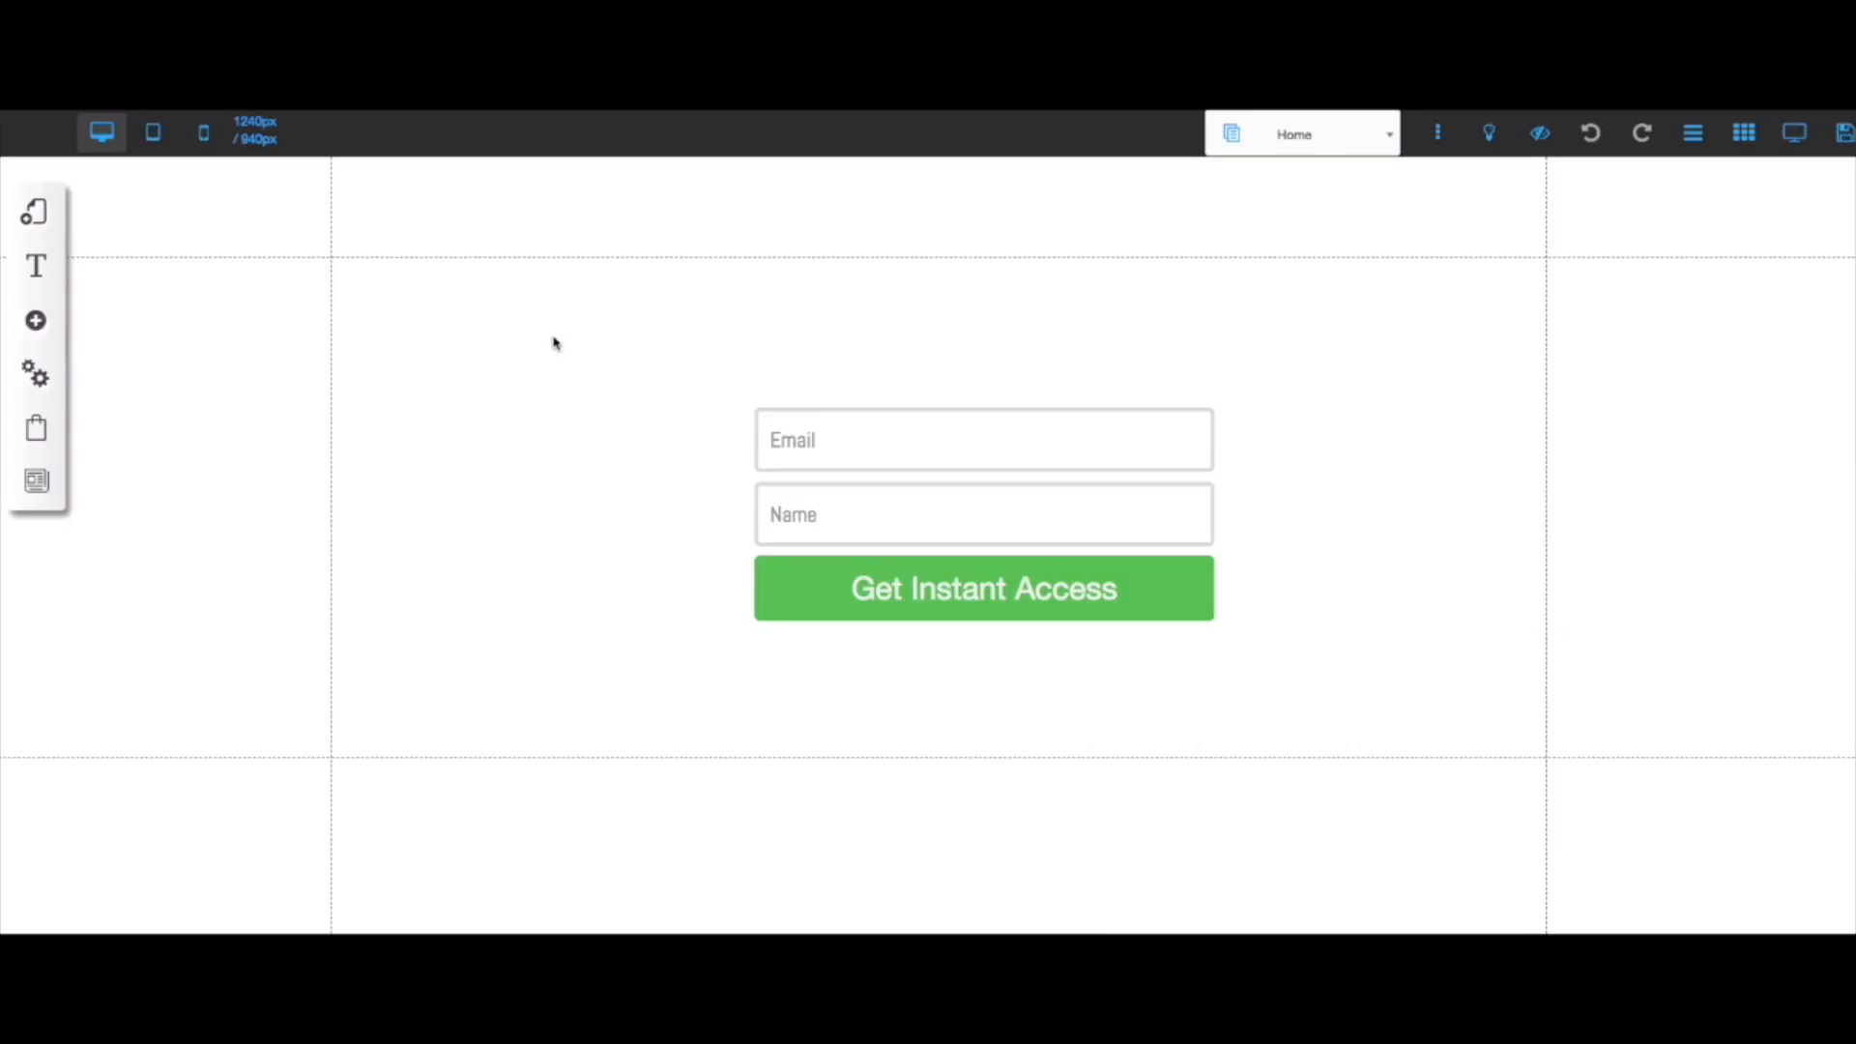
click(39, 267)
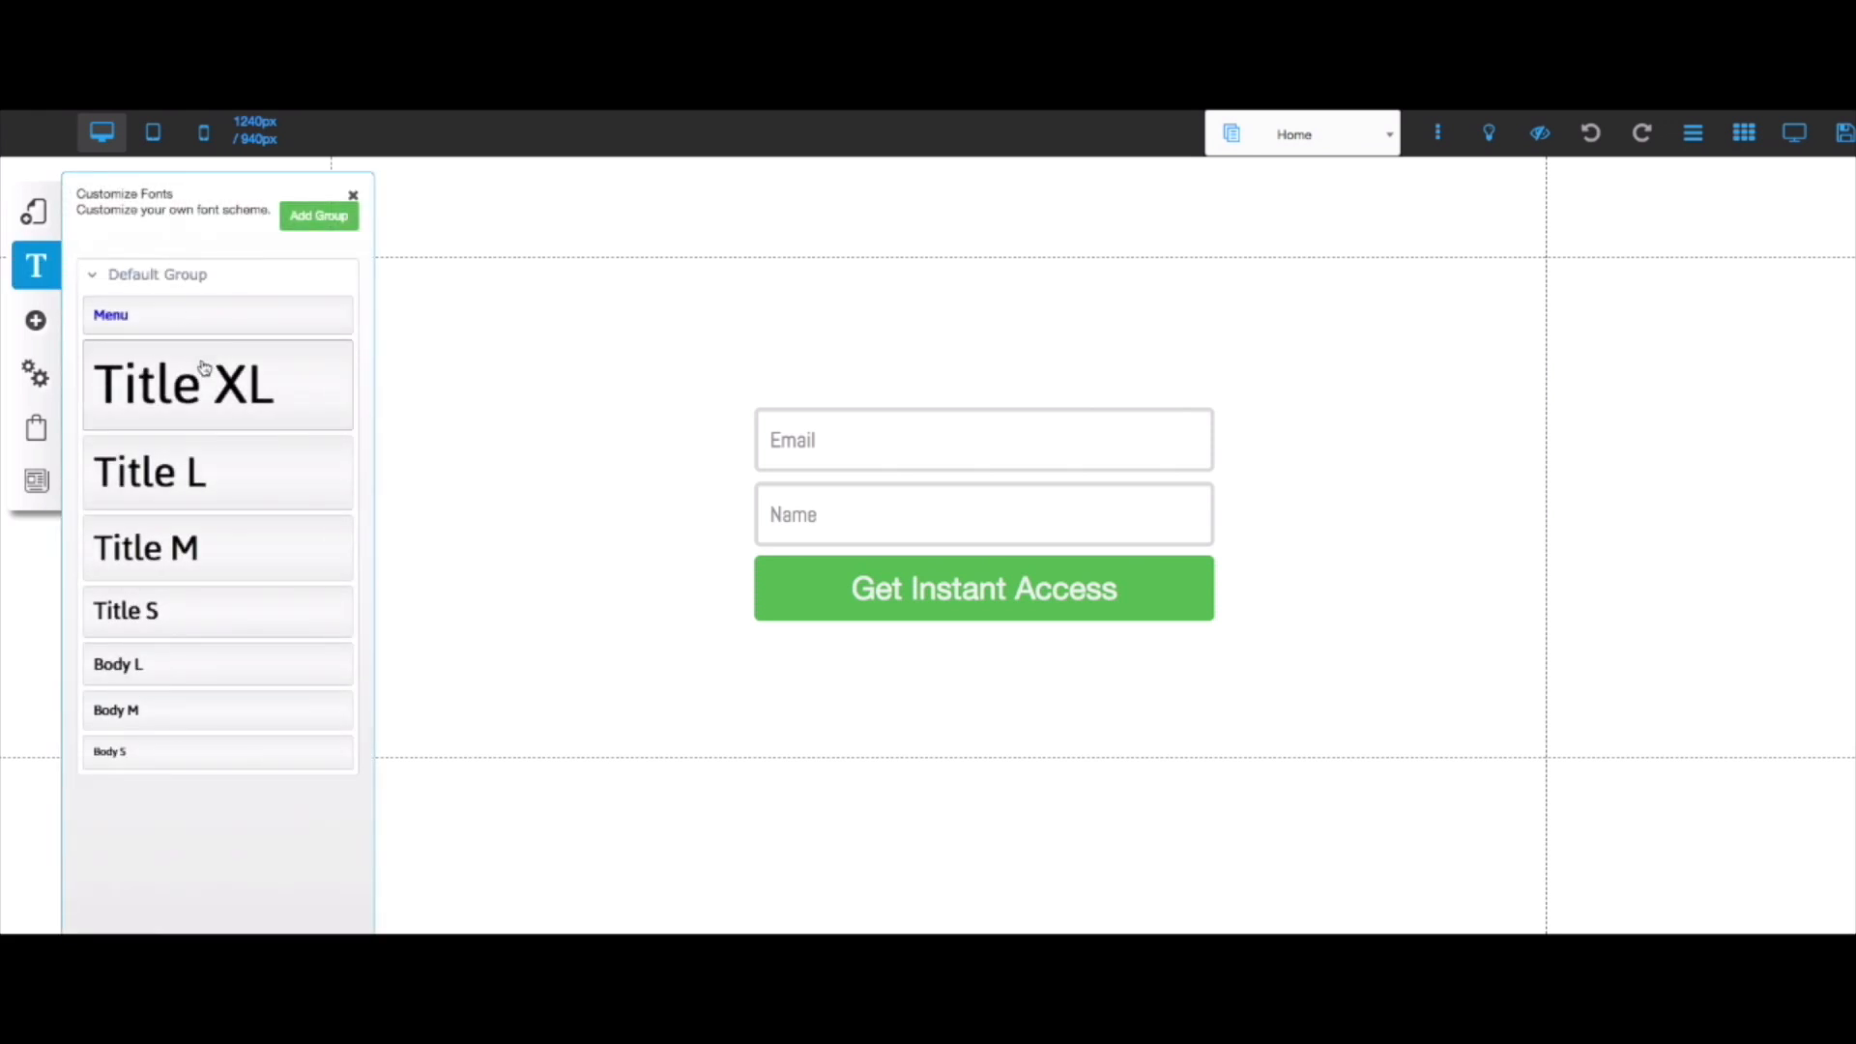
click(230, 493)
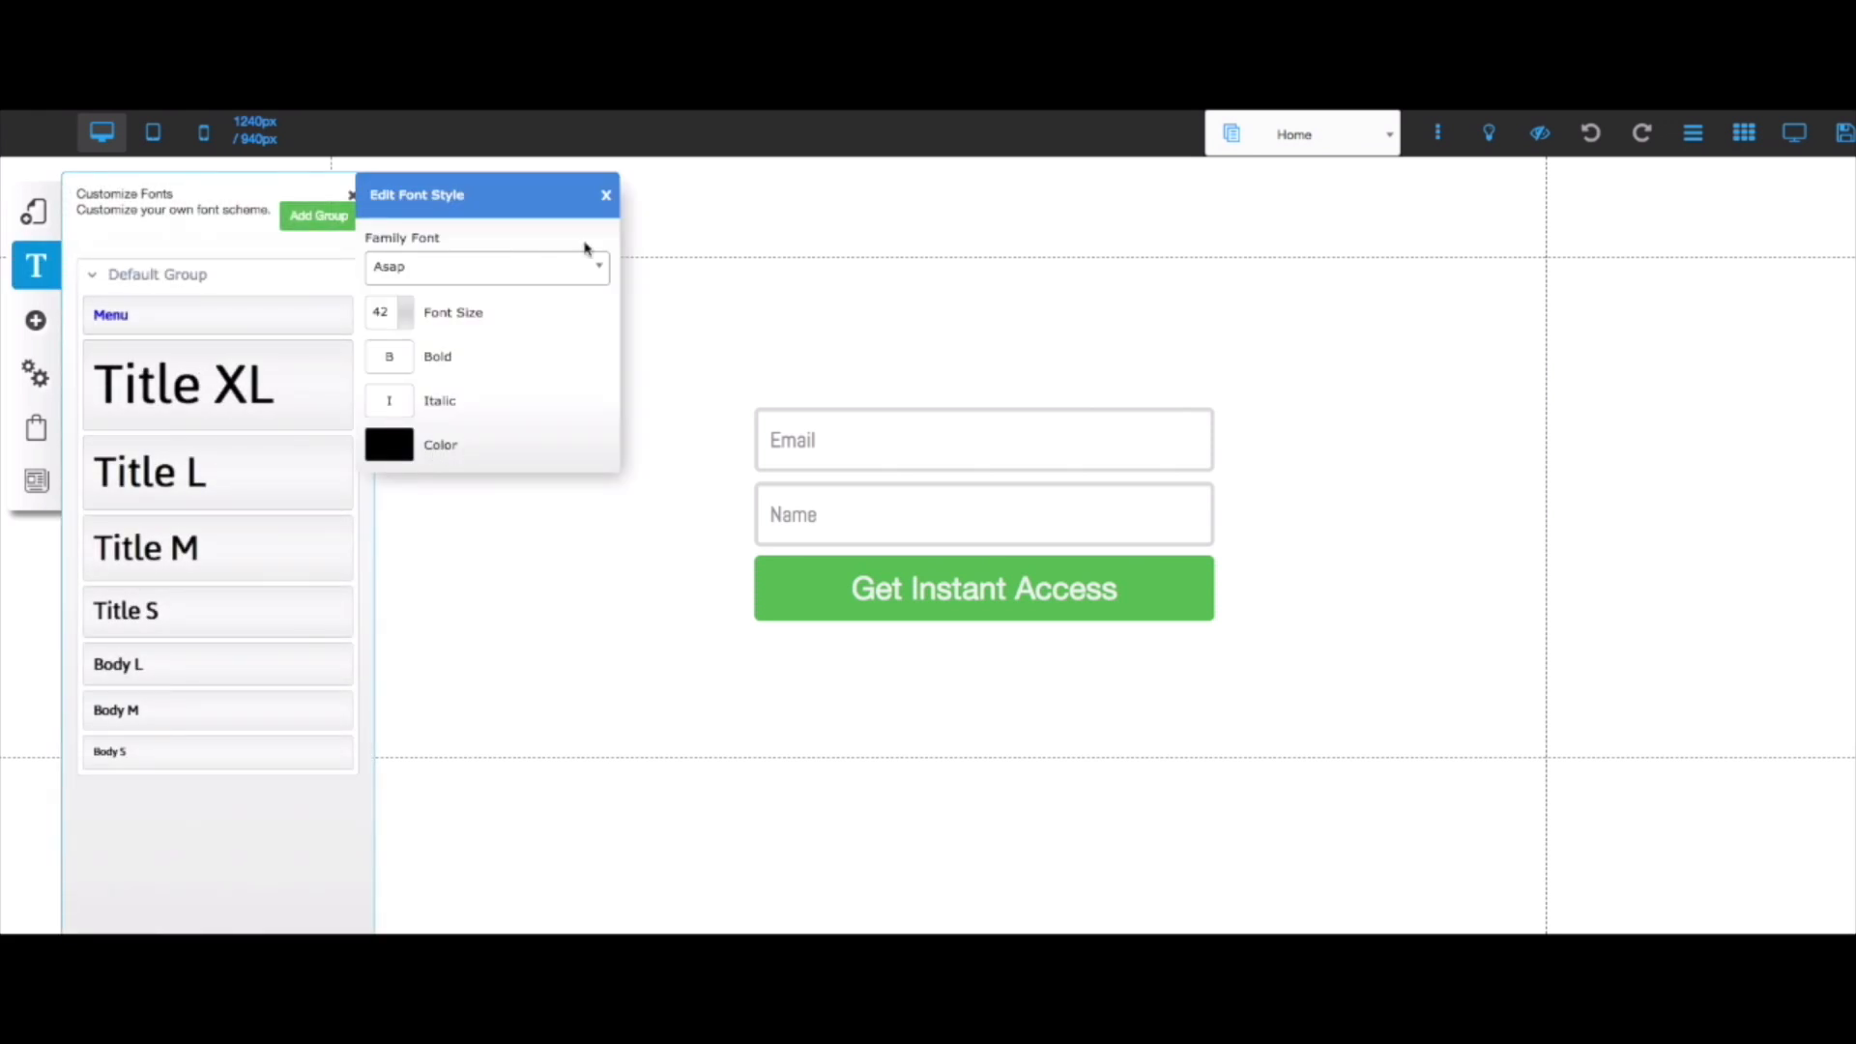
click(605, 192)
click(39, 271)
click(35, 320)
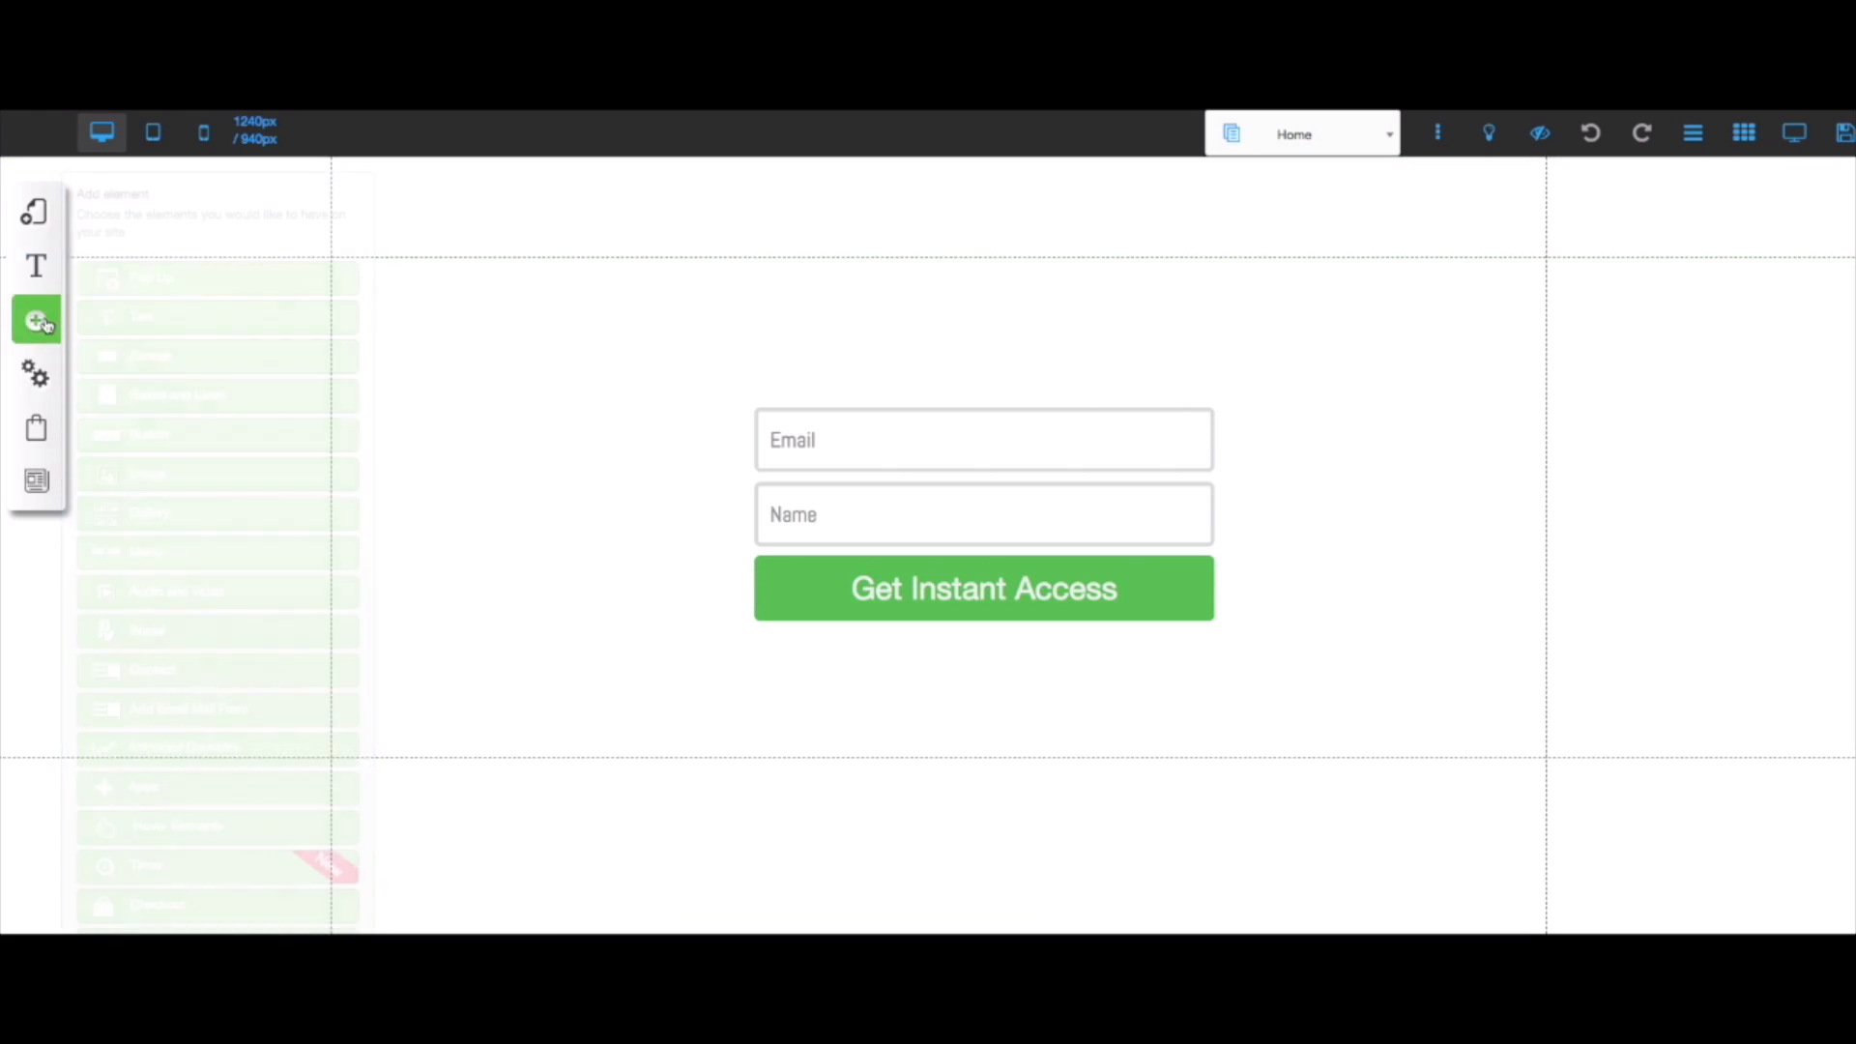
click(235, 319)
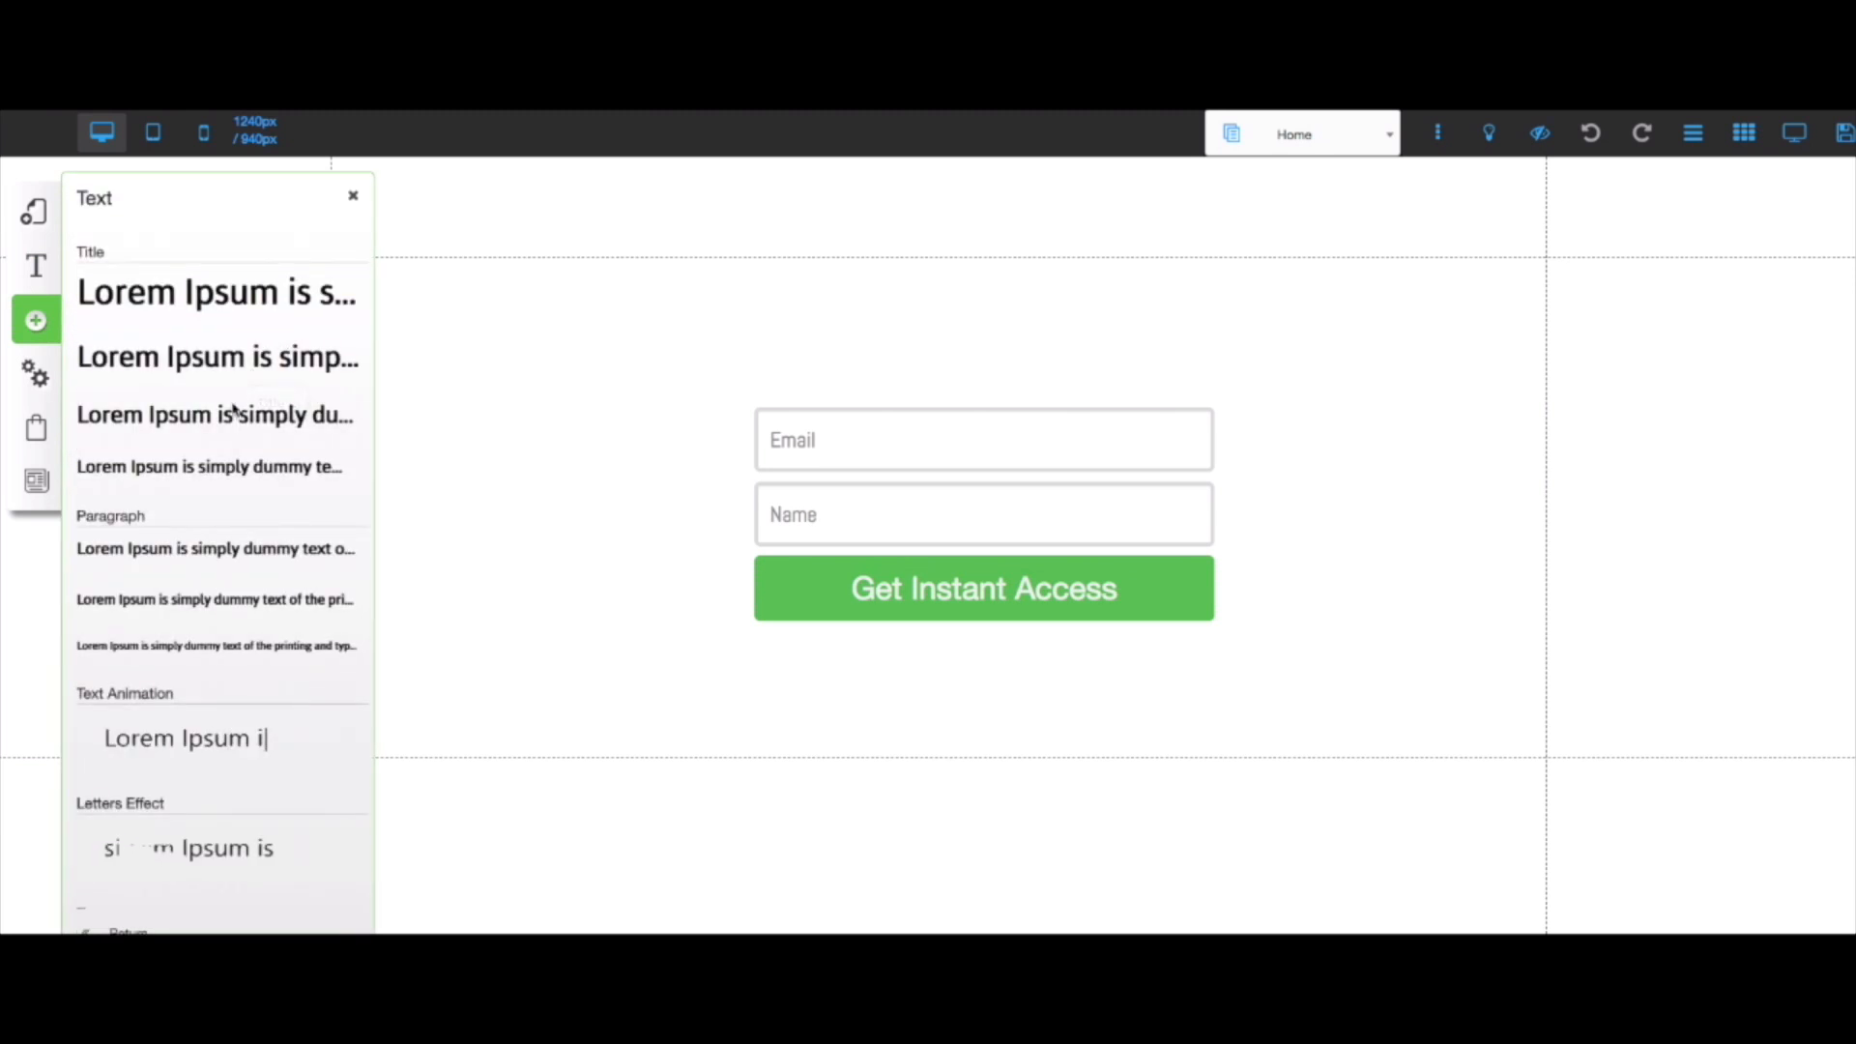
click(257, 414)
drag(770, 513, 809, 346)
double_click(926, 353)
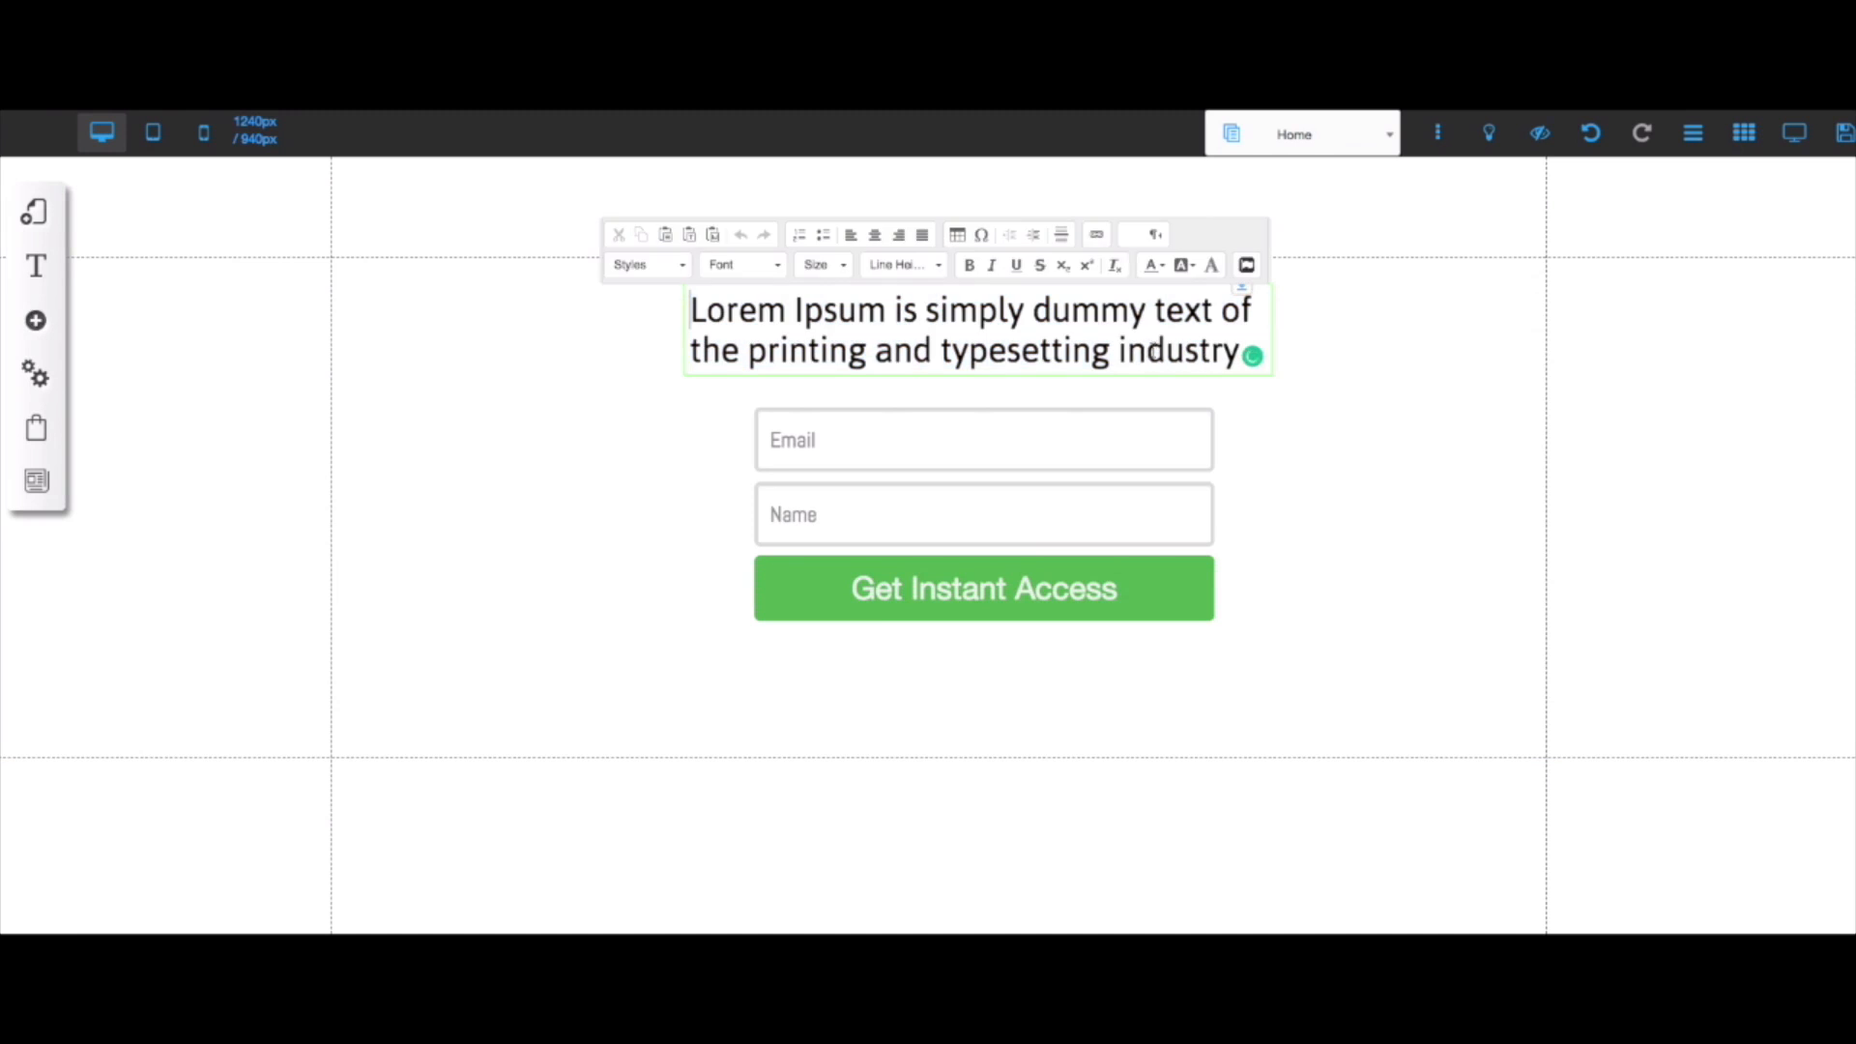
text(https://www.support.builderall.com/platform-and-tools-Form-autofill)
click(1329, 457)
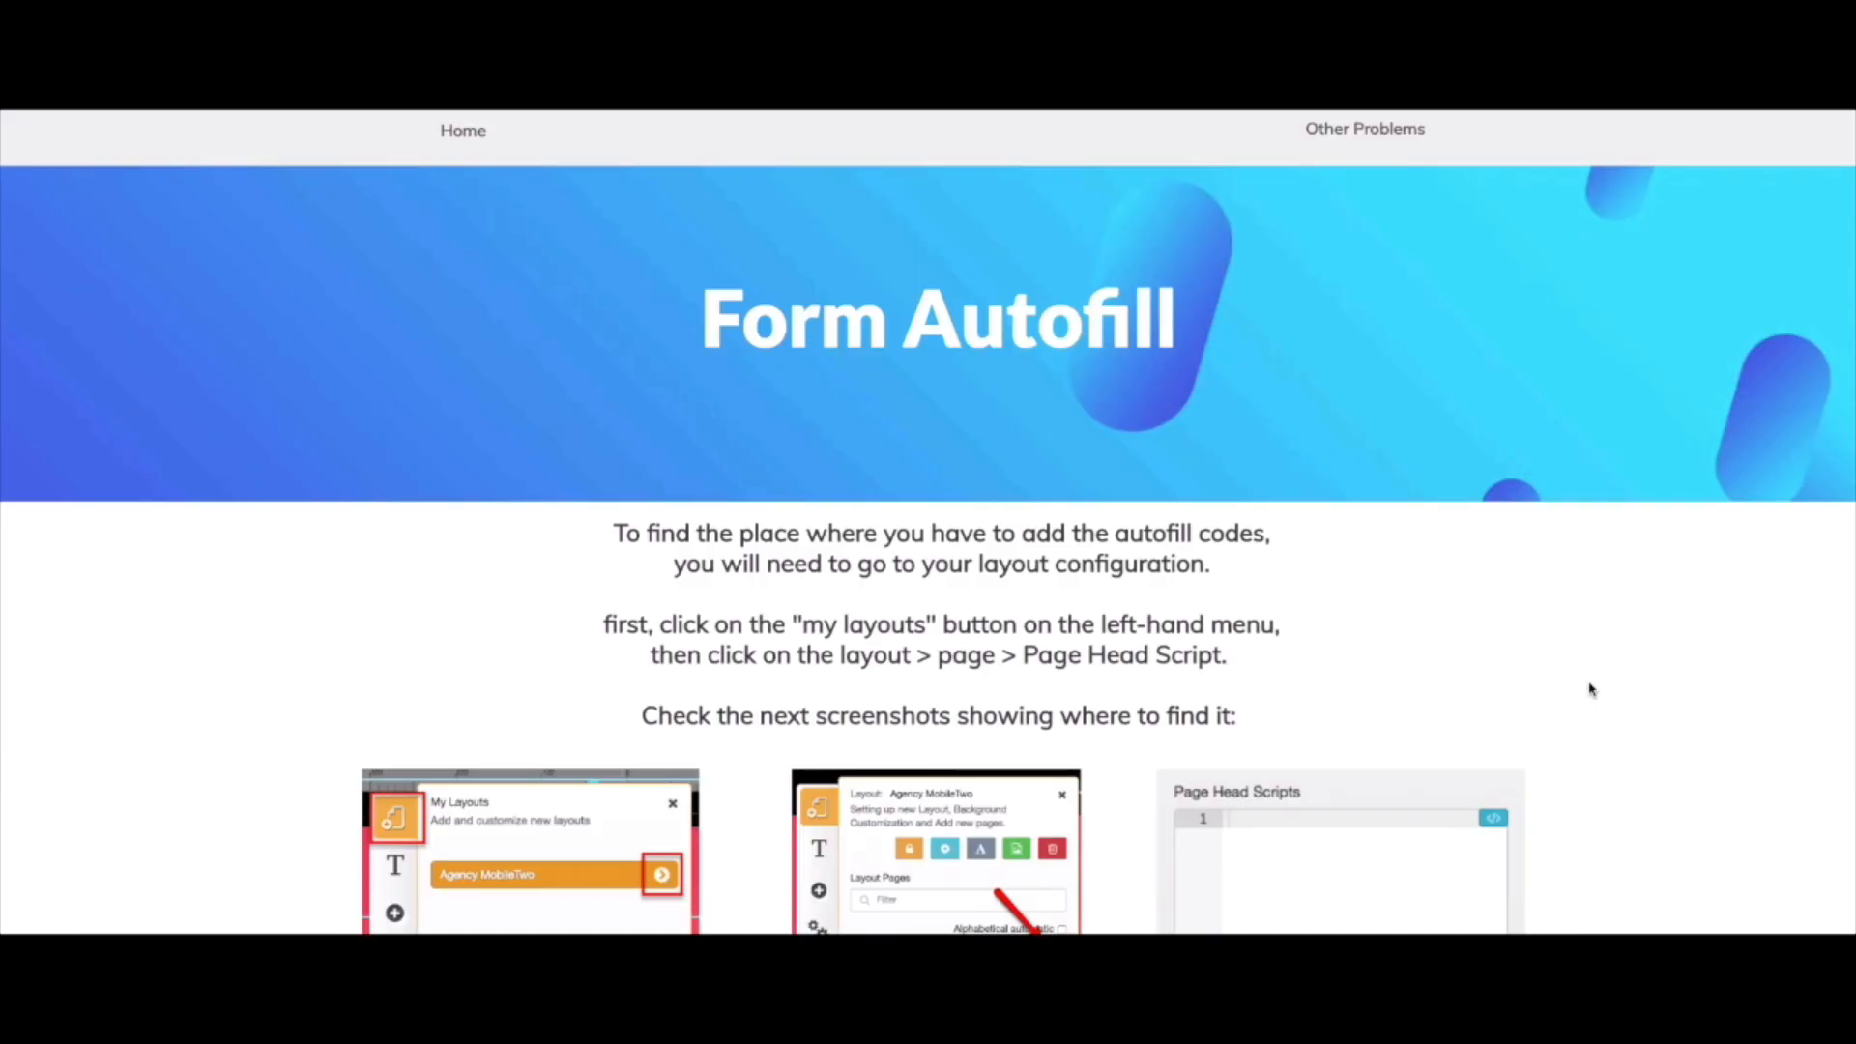
Find the "Save data code" on the Form Autofill support page and select the whole script.
scroll(1591, 687, down, 1)
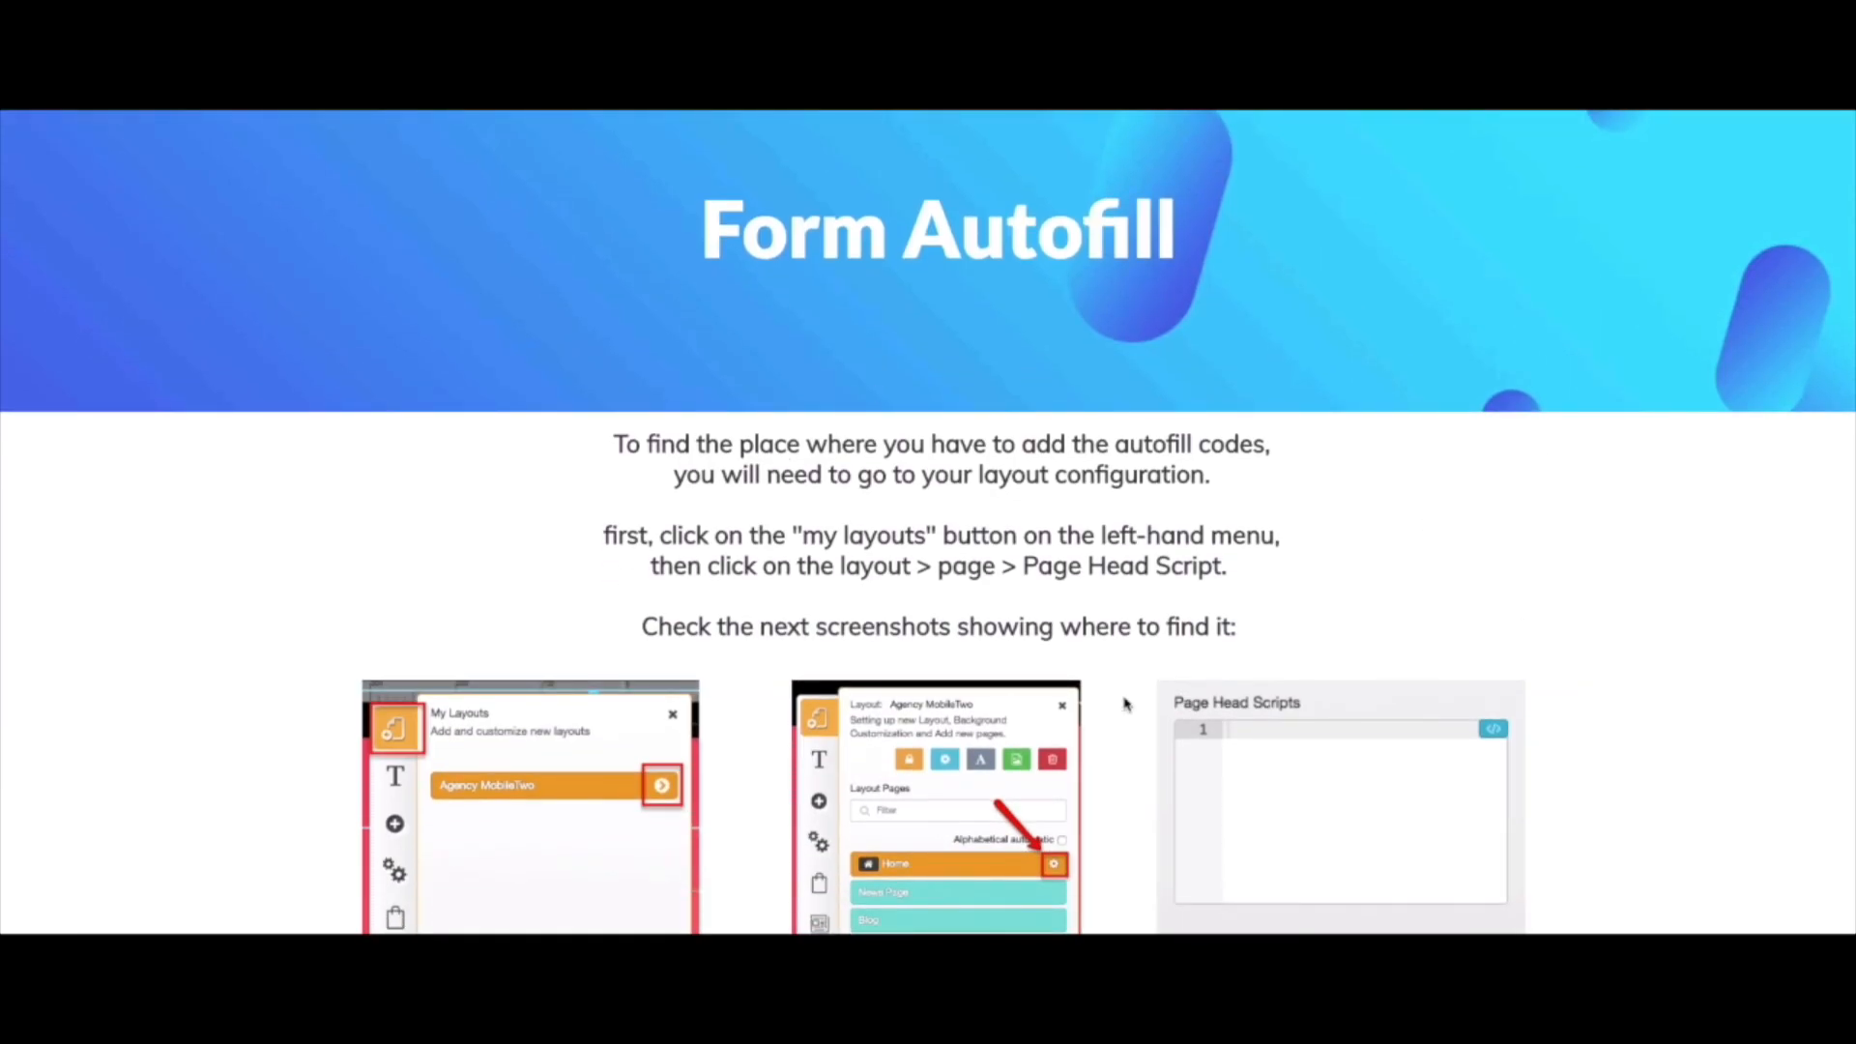
scroll(1710, 578, down, 1)
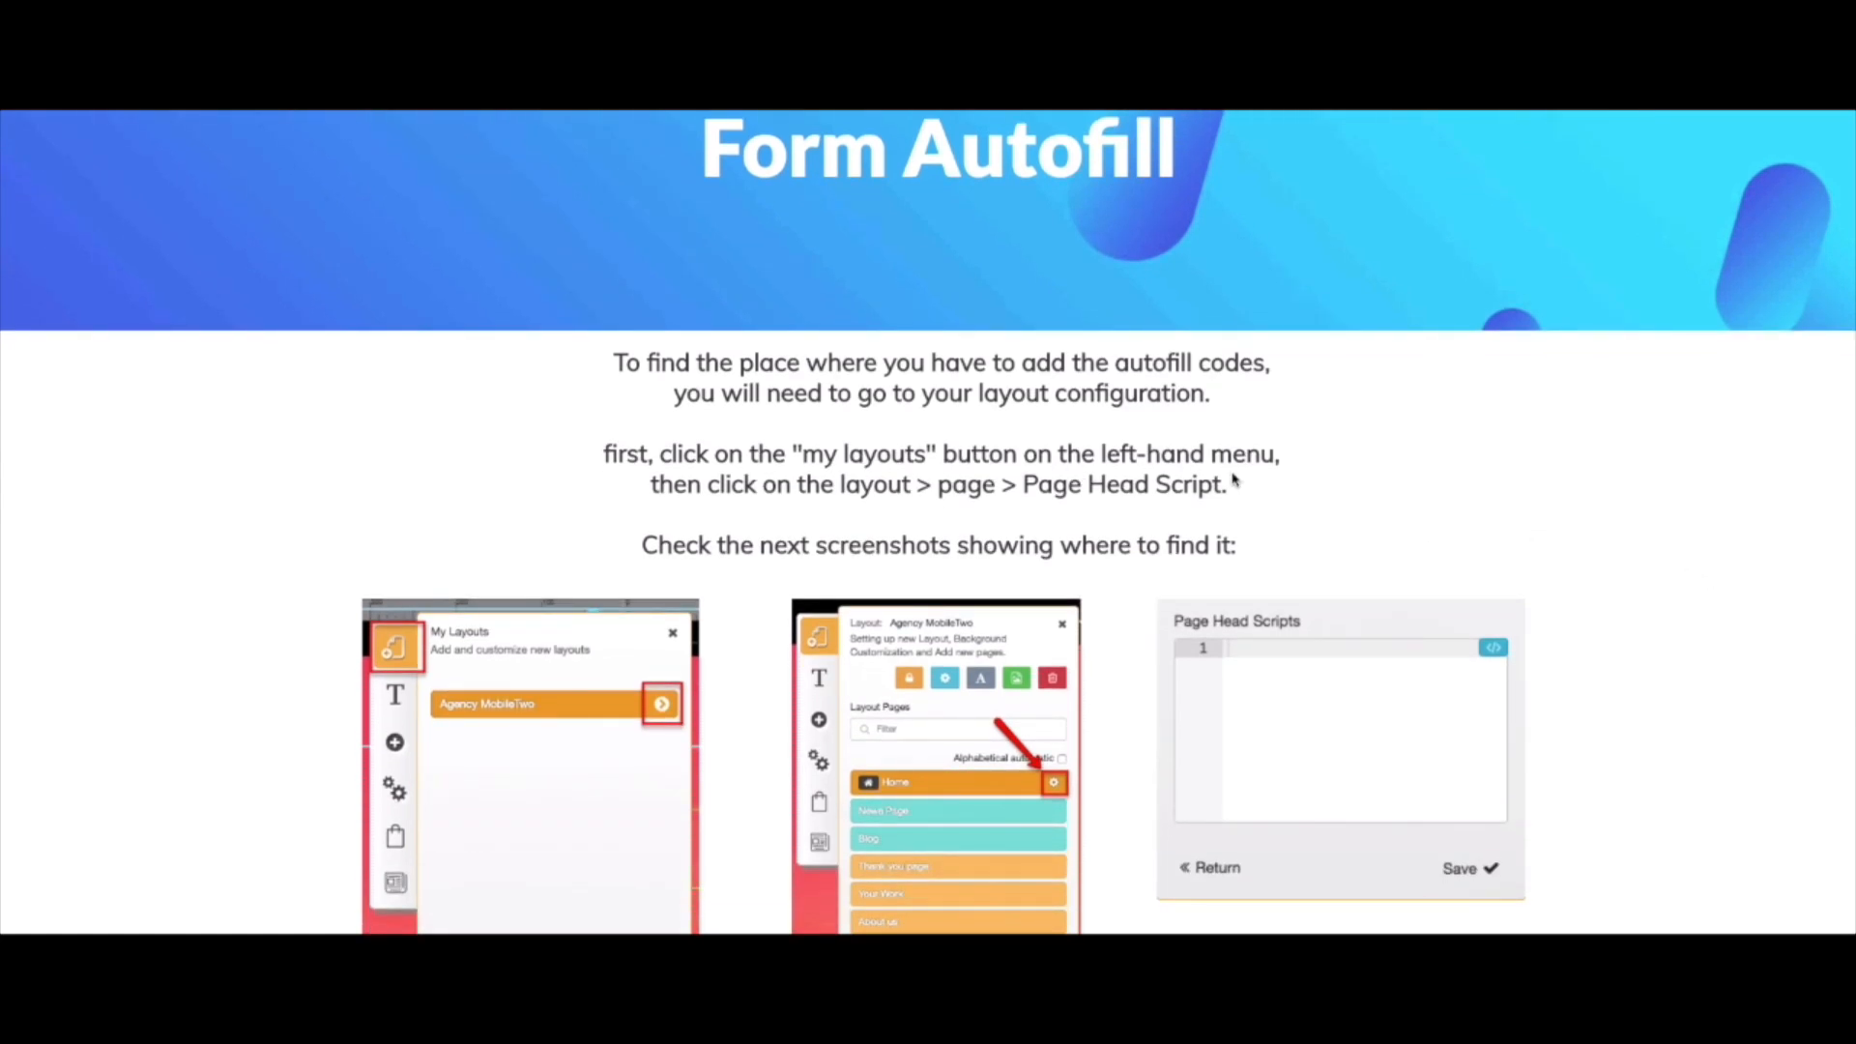
scroll(1233, 479, down, 1)
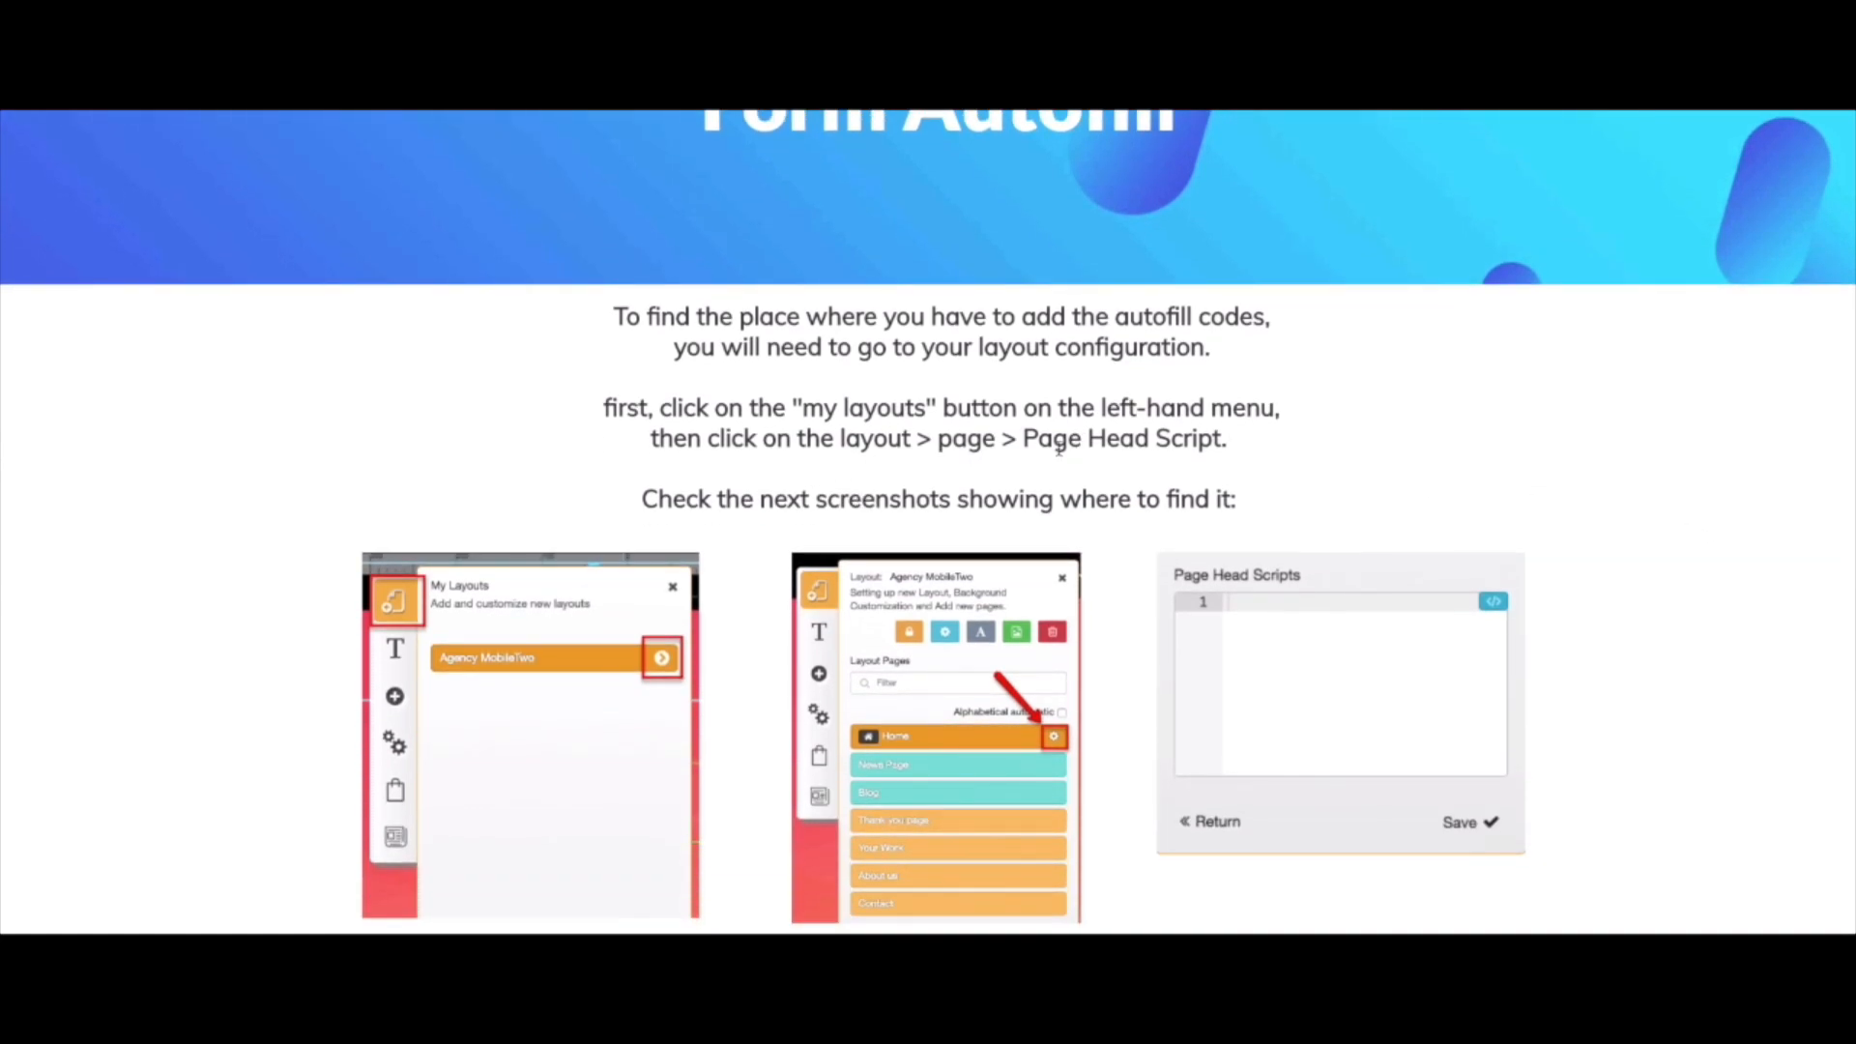
scroll(1391, 486, down, 7)
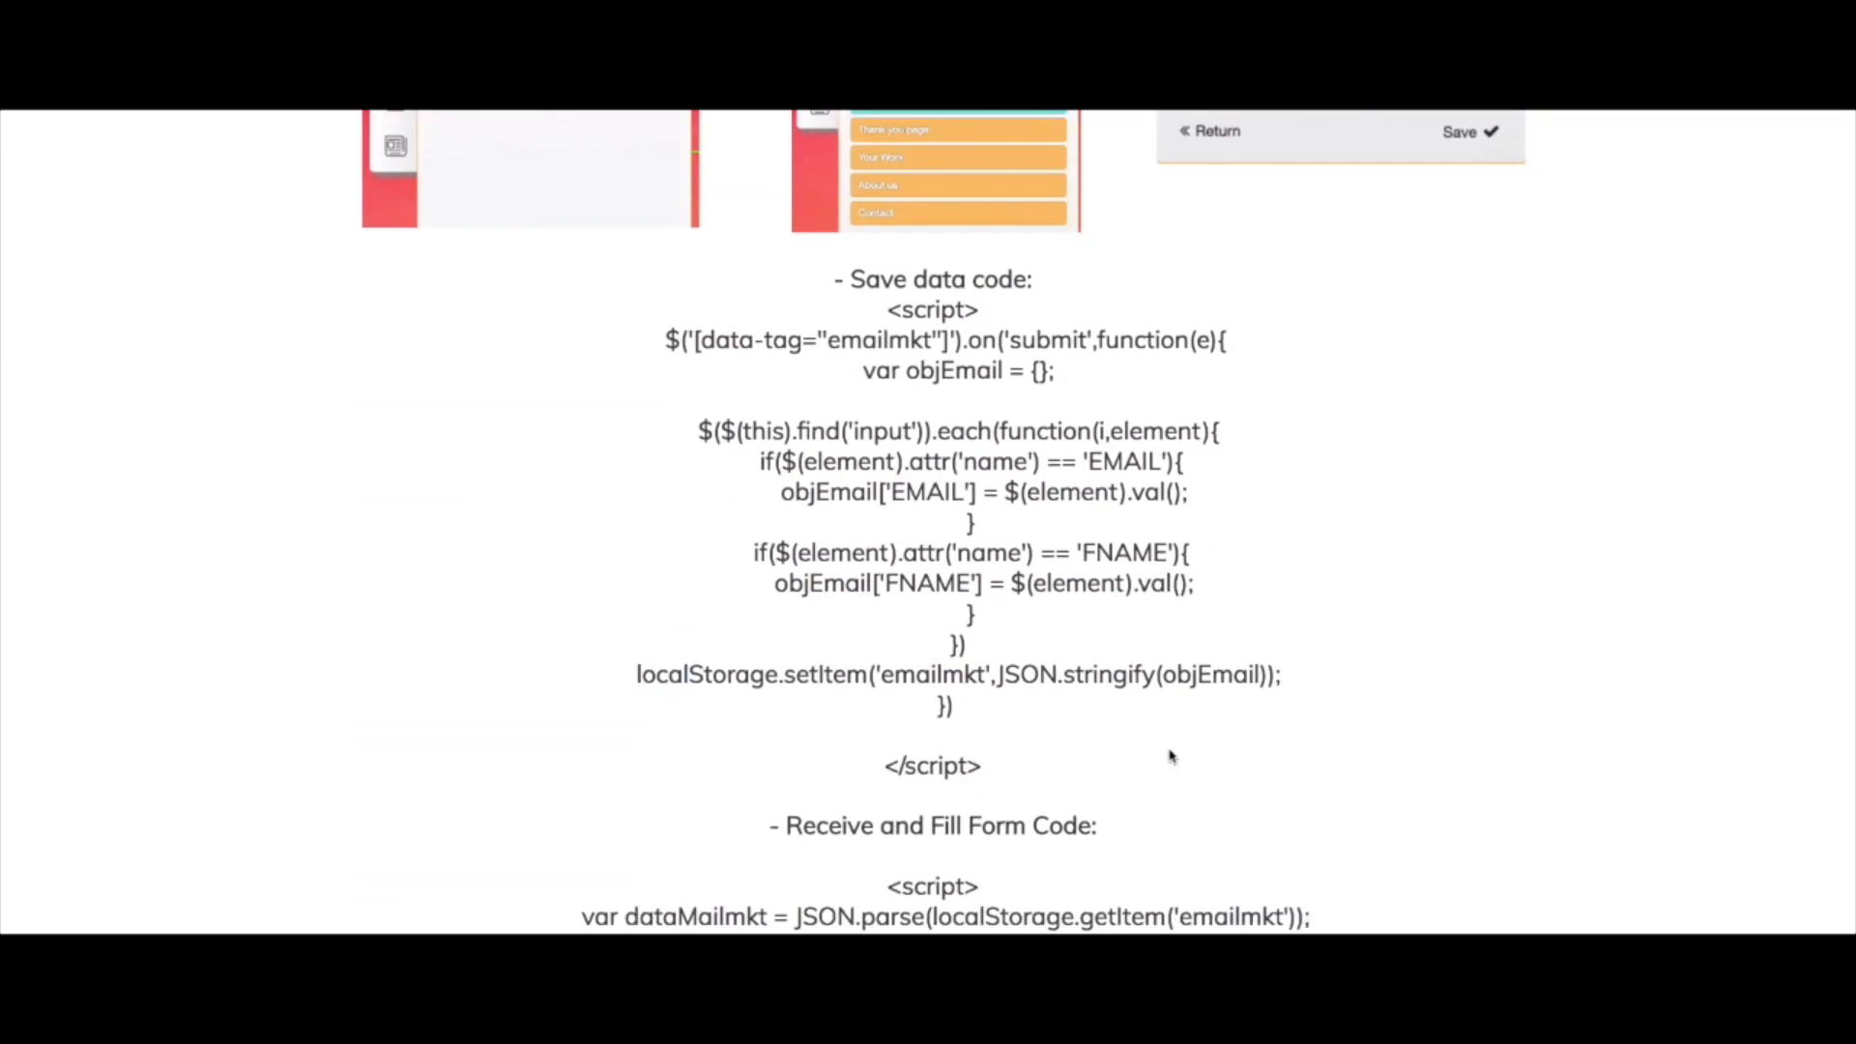
drag(1010, 769, 891, 313)
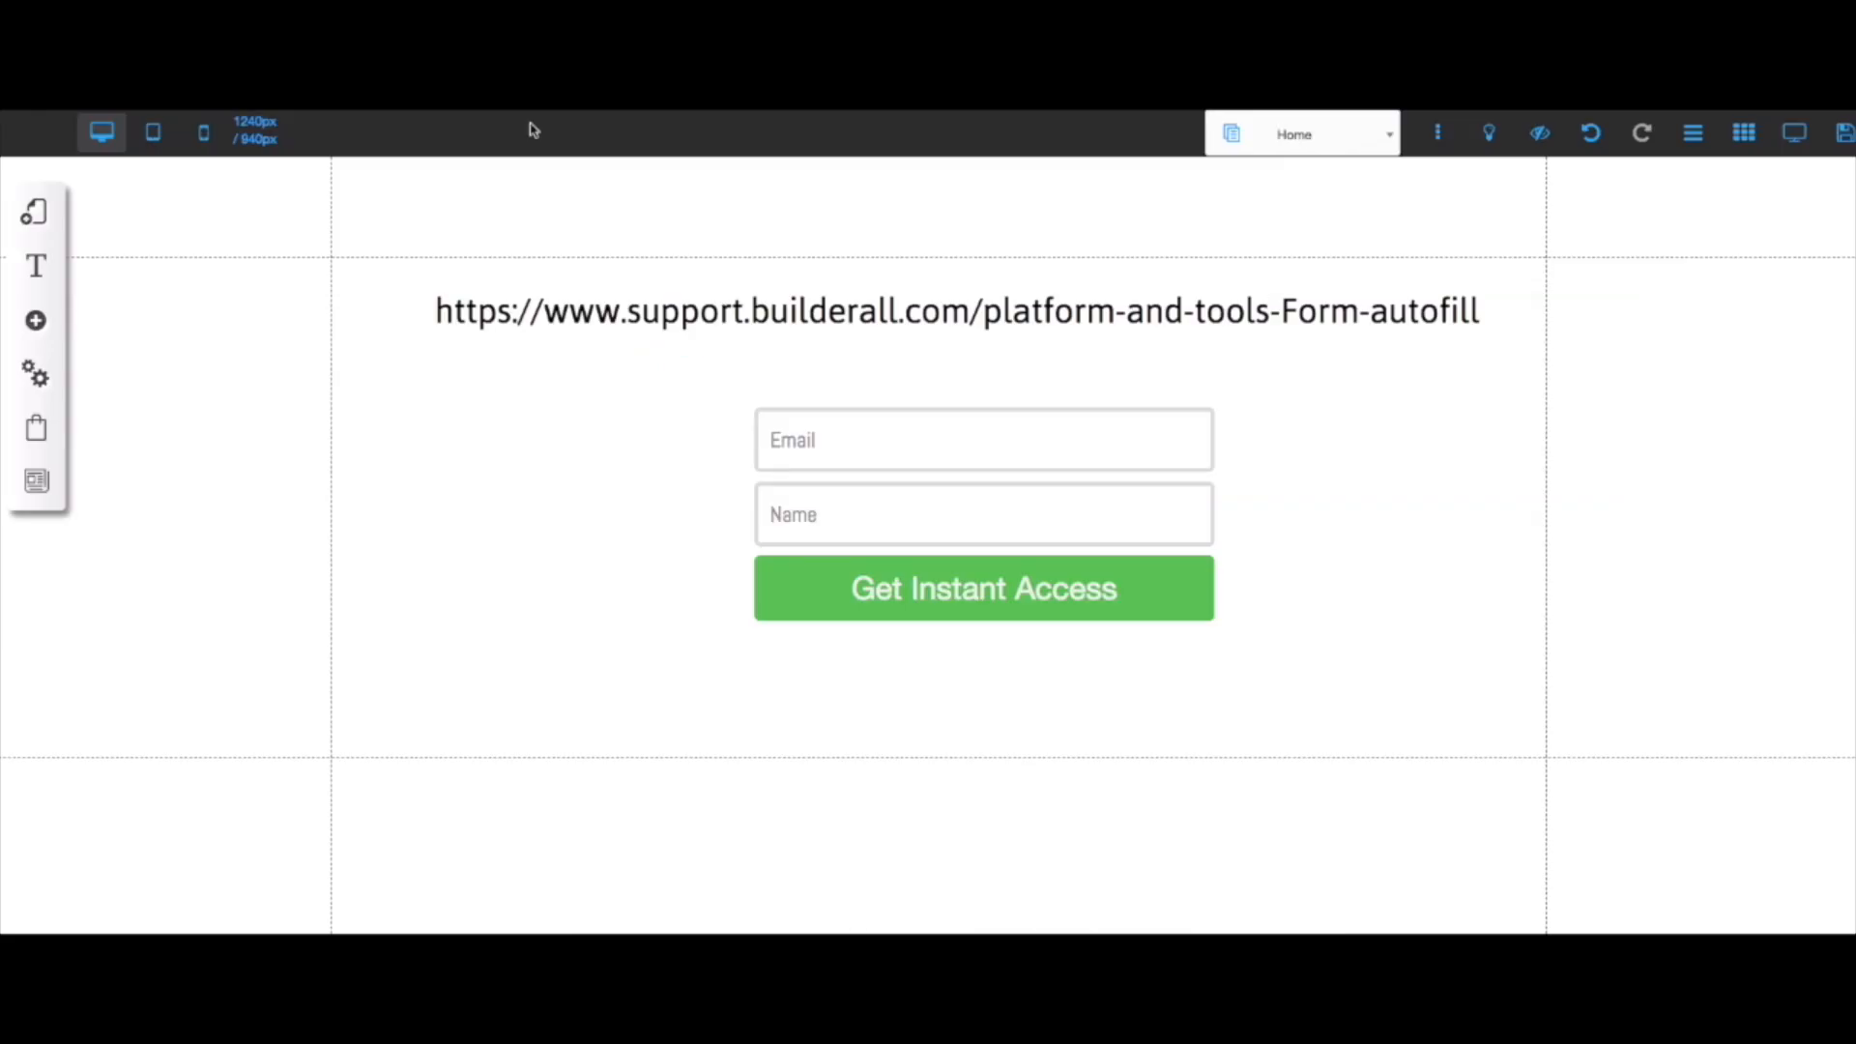
Confirm the save data script in the Home page's Page Head Scripts under the default layout and save the page settings.
click(34, 216)
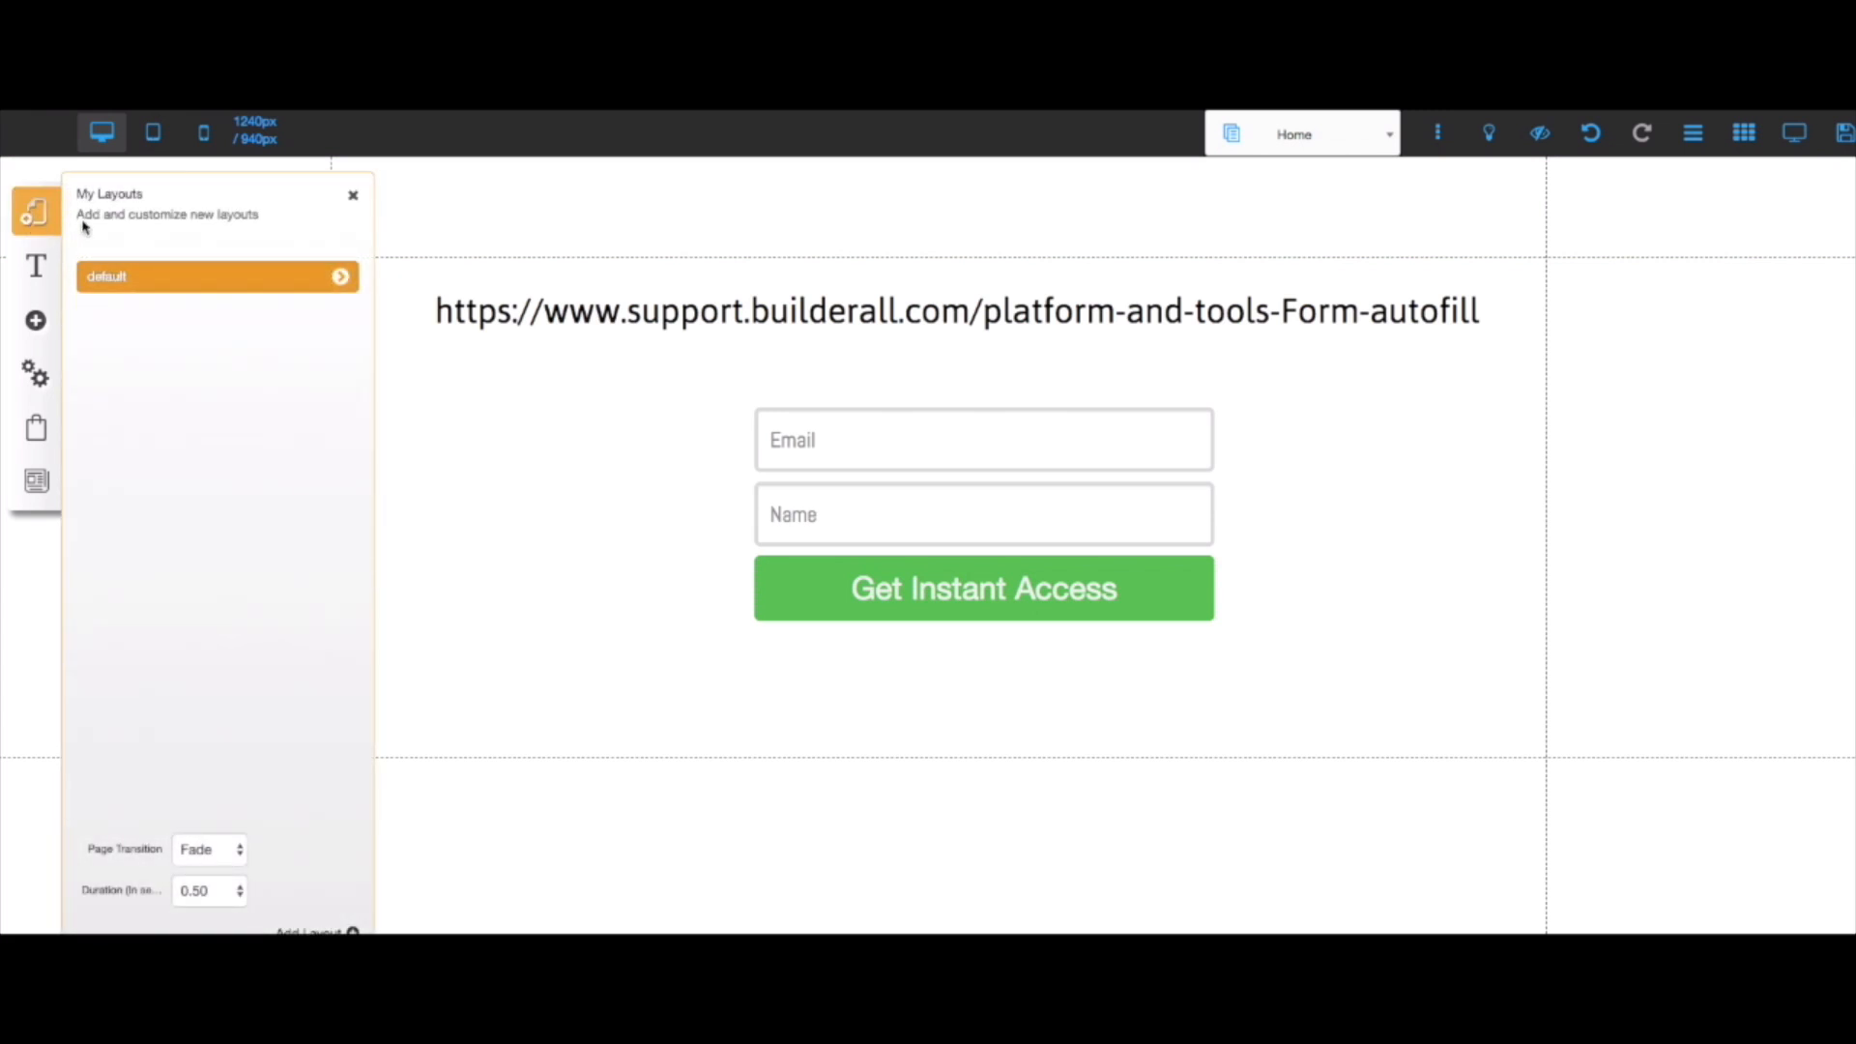
click(344, 280)
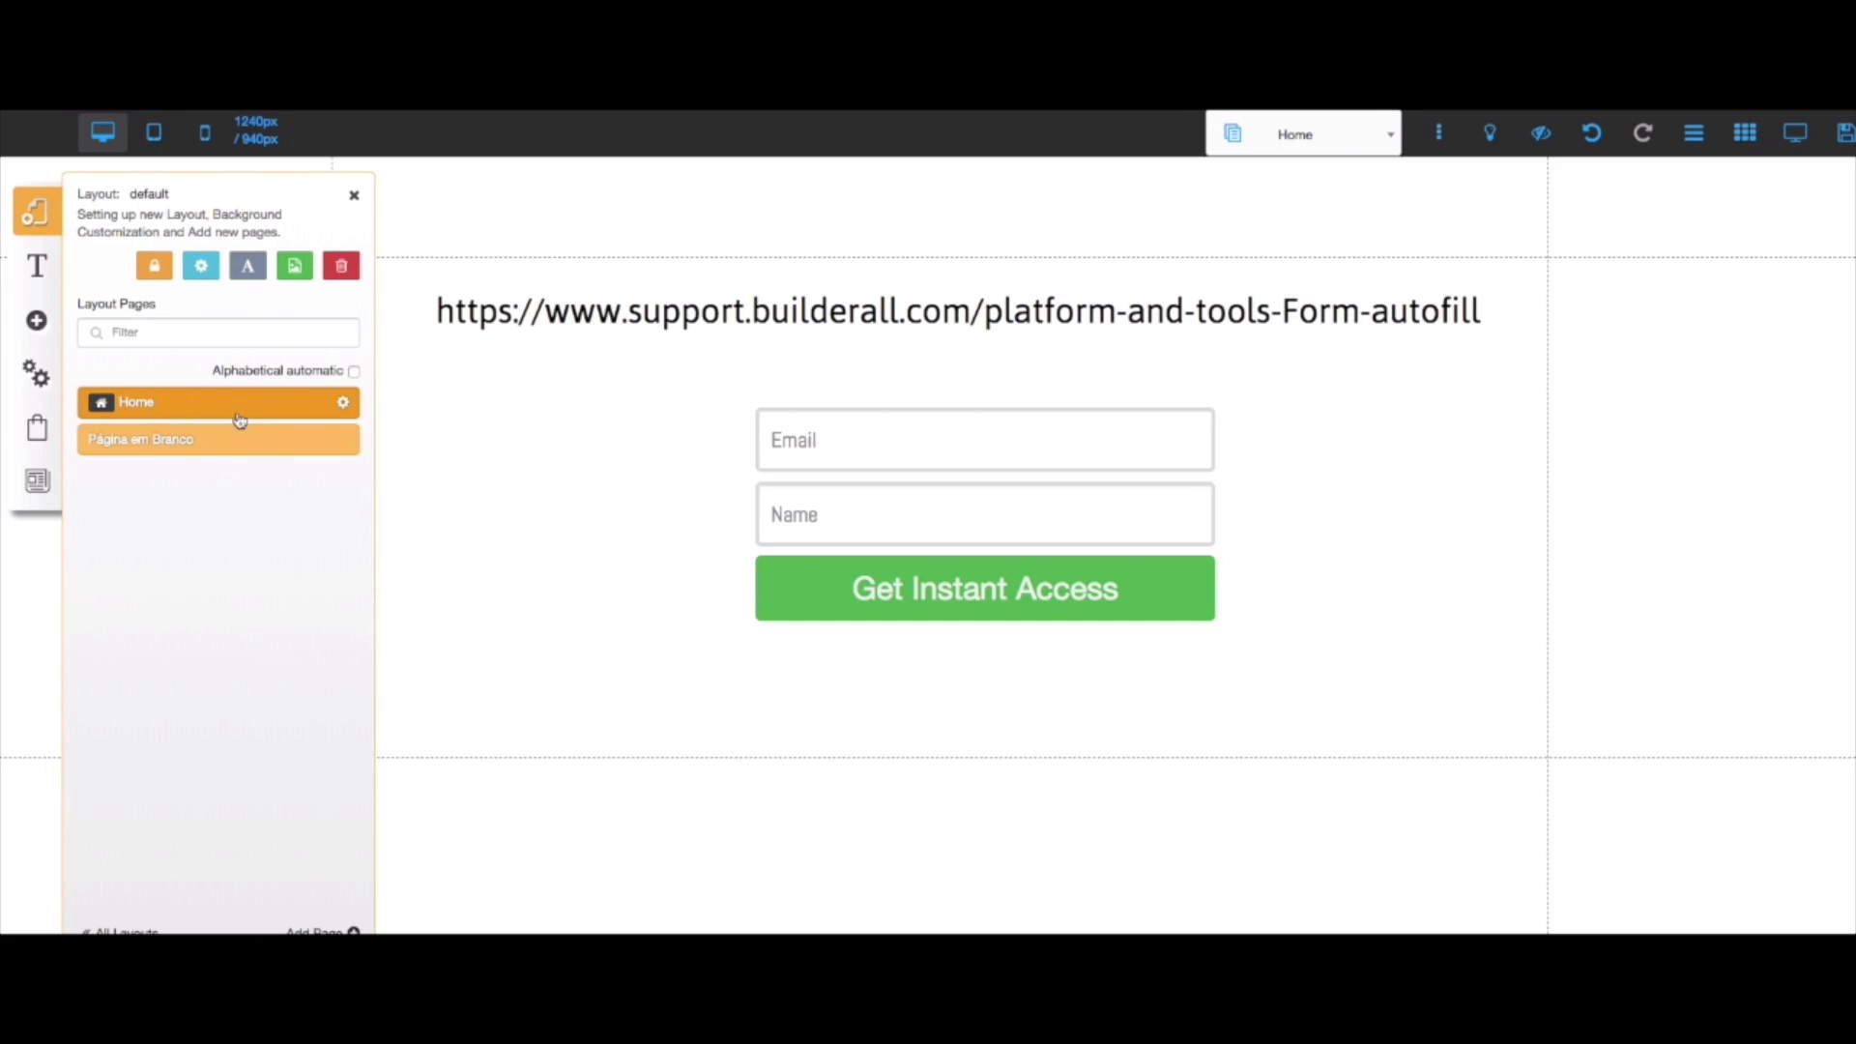
click(343, 406)
scroll(295, 580, down, 4)
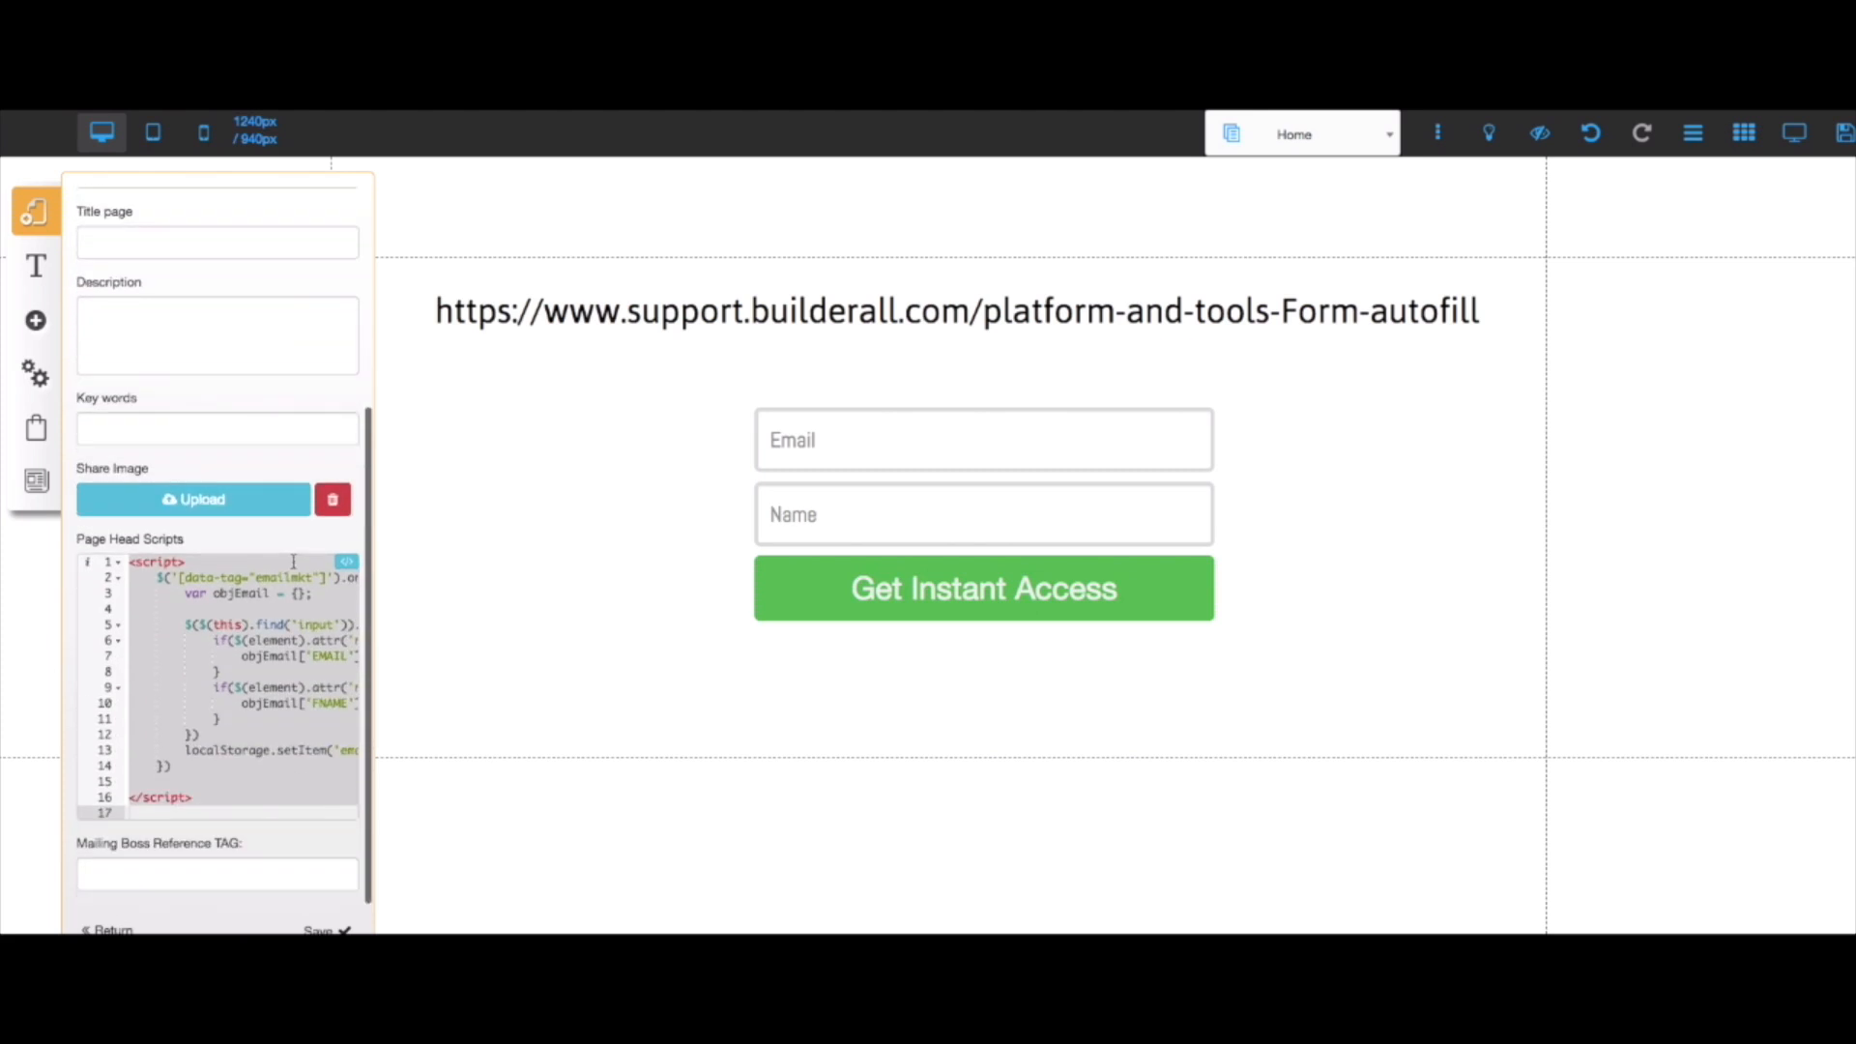
click(346, 562)
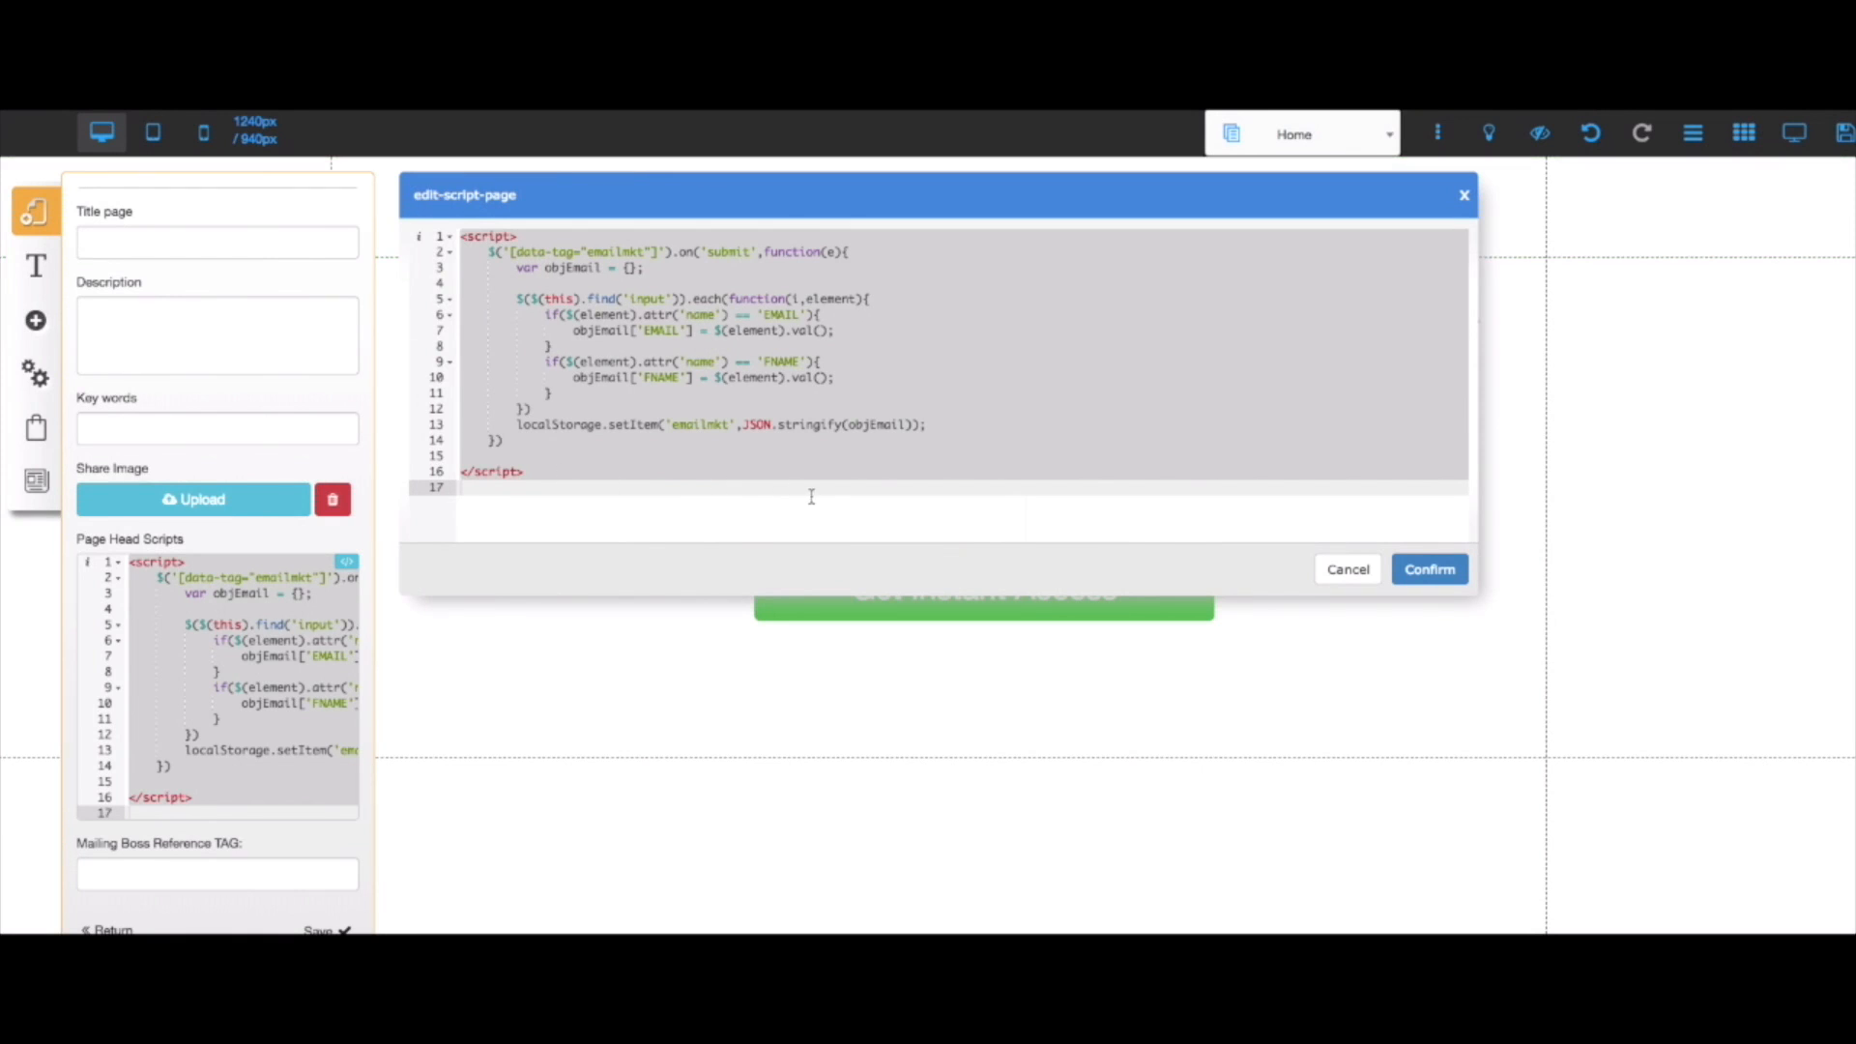
click(1429, 572)
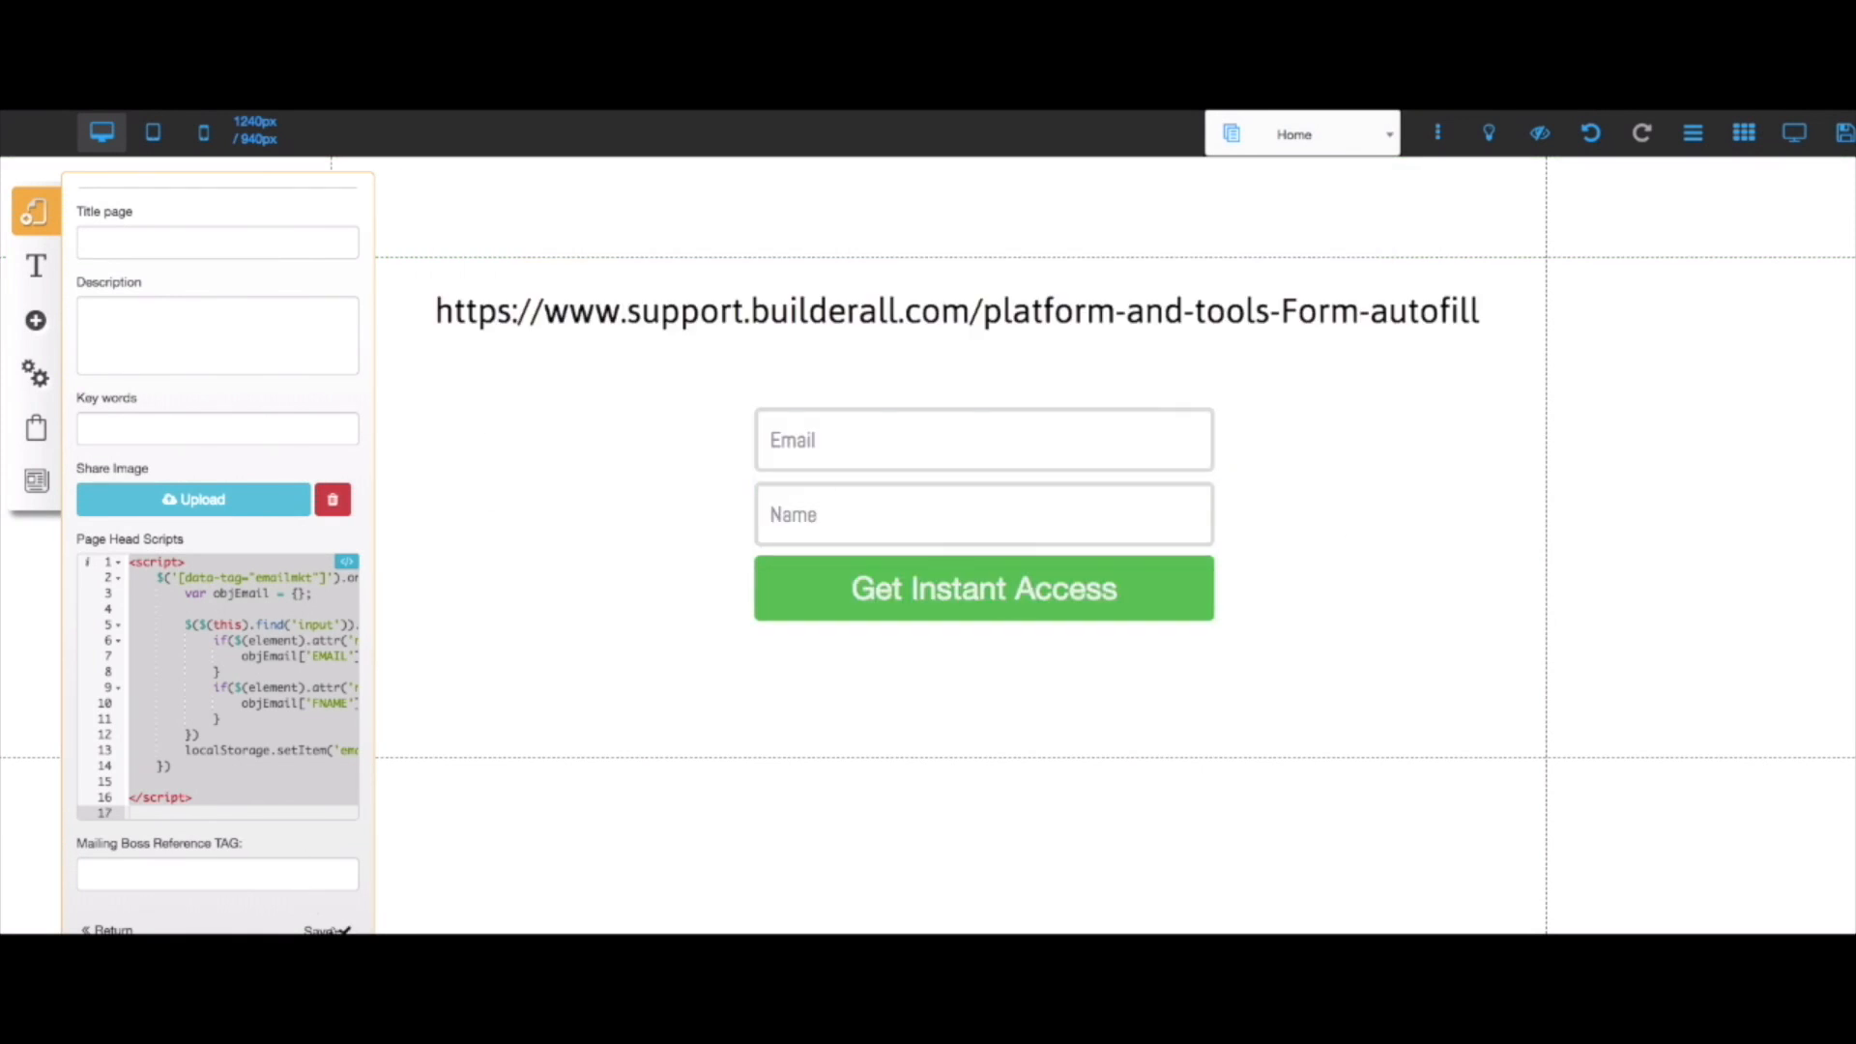
click(333, 930)
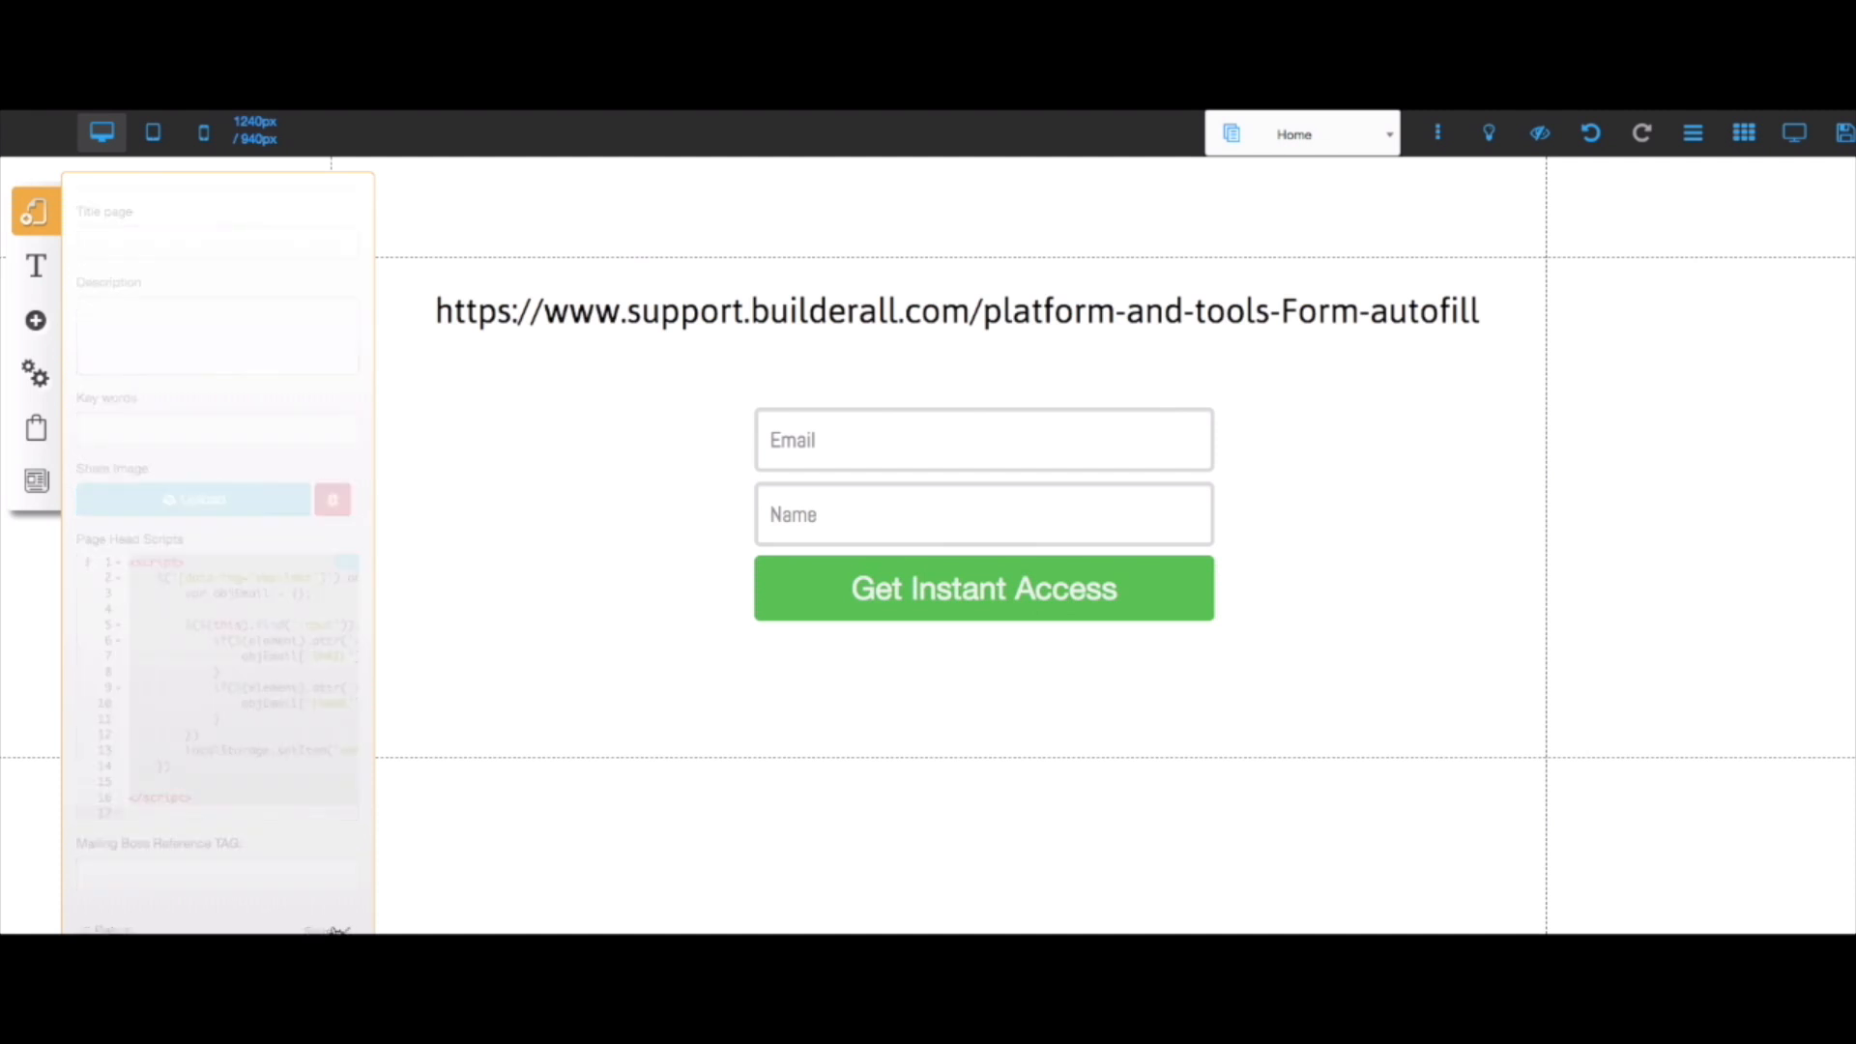
click(565, 698)
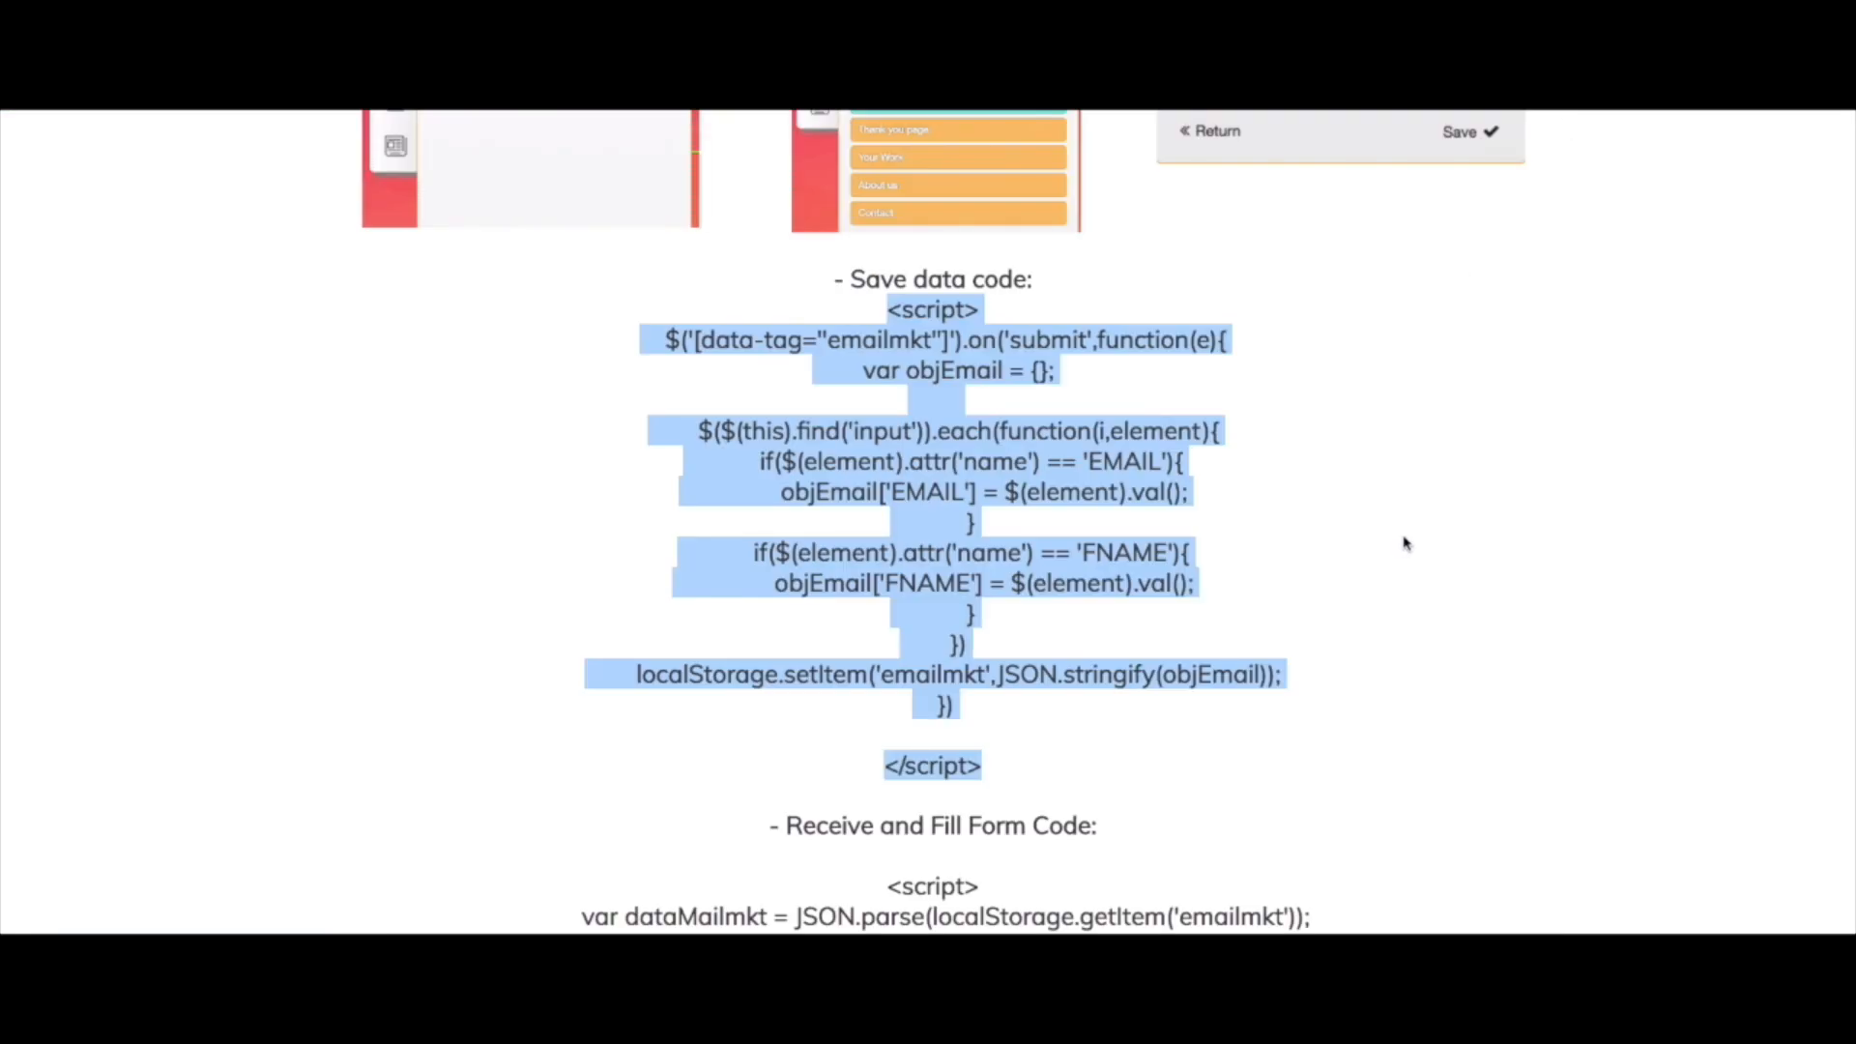
Select the code lines inside the "Receive and Fill Form Code" script on the Form Autofill support page.
click(1402, 541)
scroll(1399, 546, down, 3)
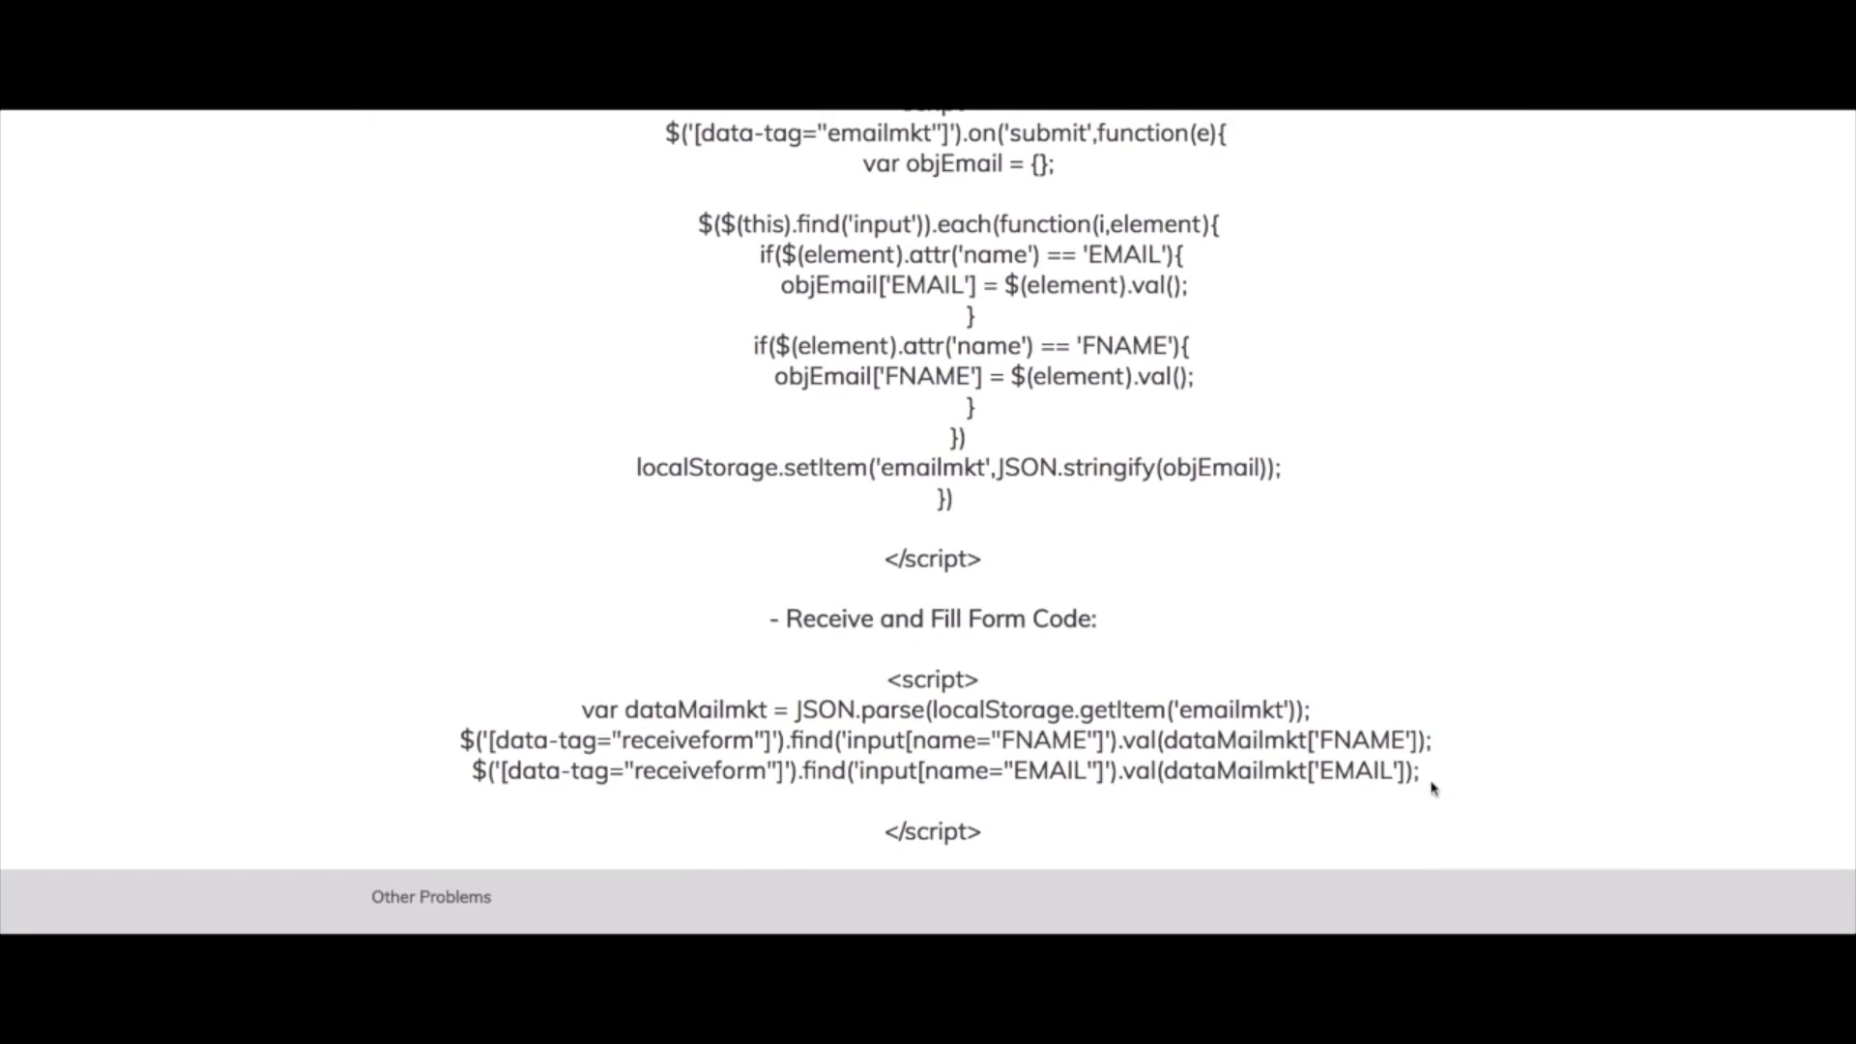
drag(1433, 778, 580, 713)
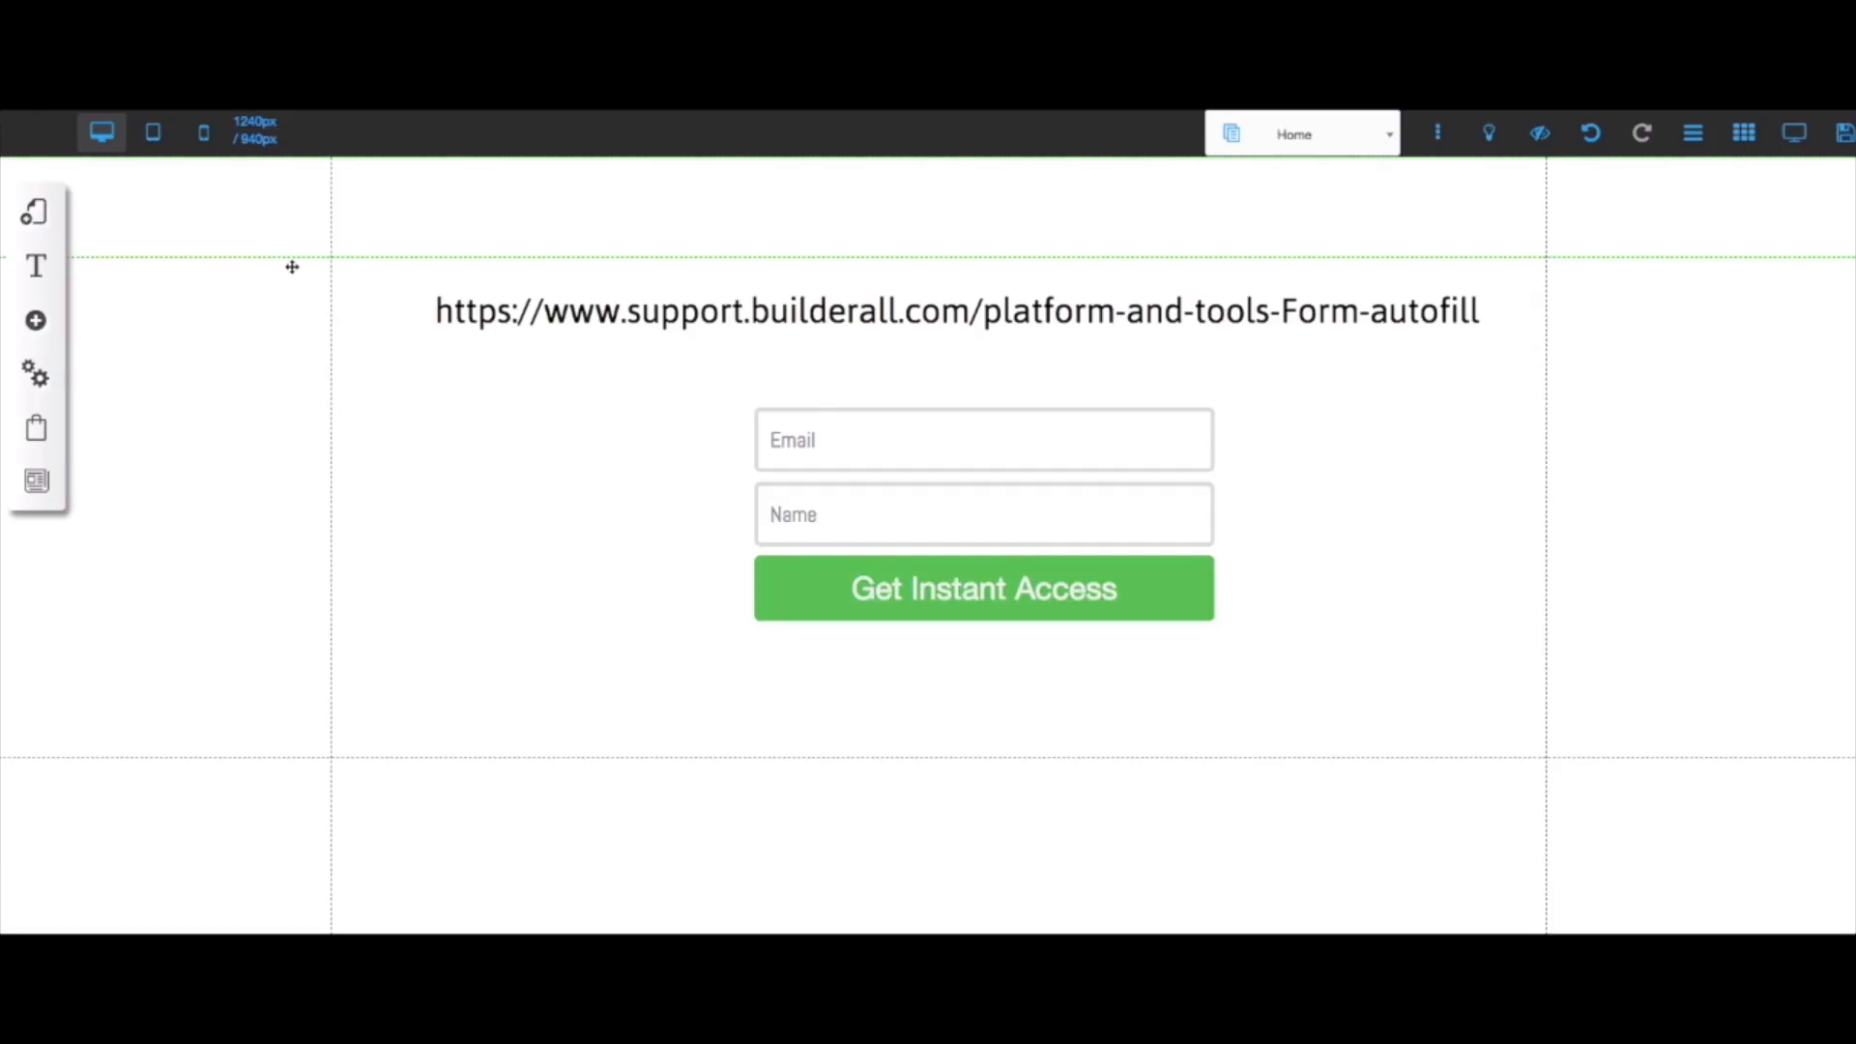
Confirm the receive-and-fill script in the Página em Branco page's Page Head Scripts and save the page settings.
click(39, 214)
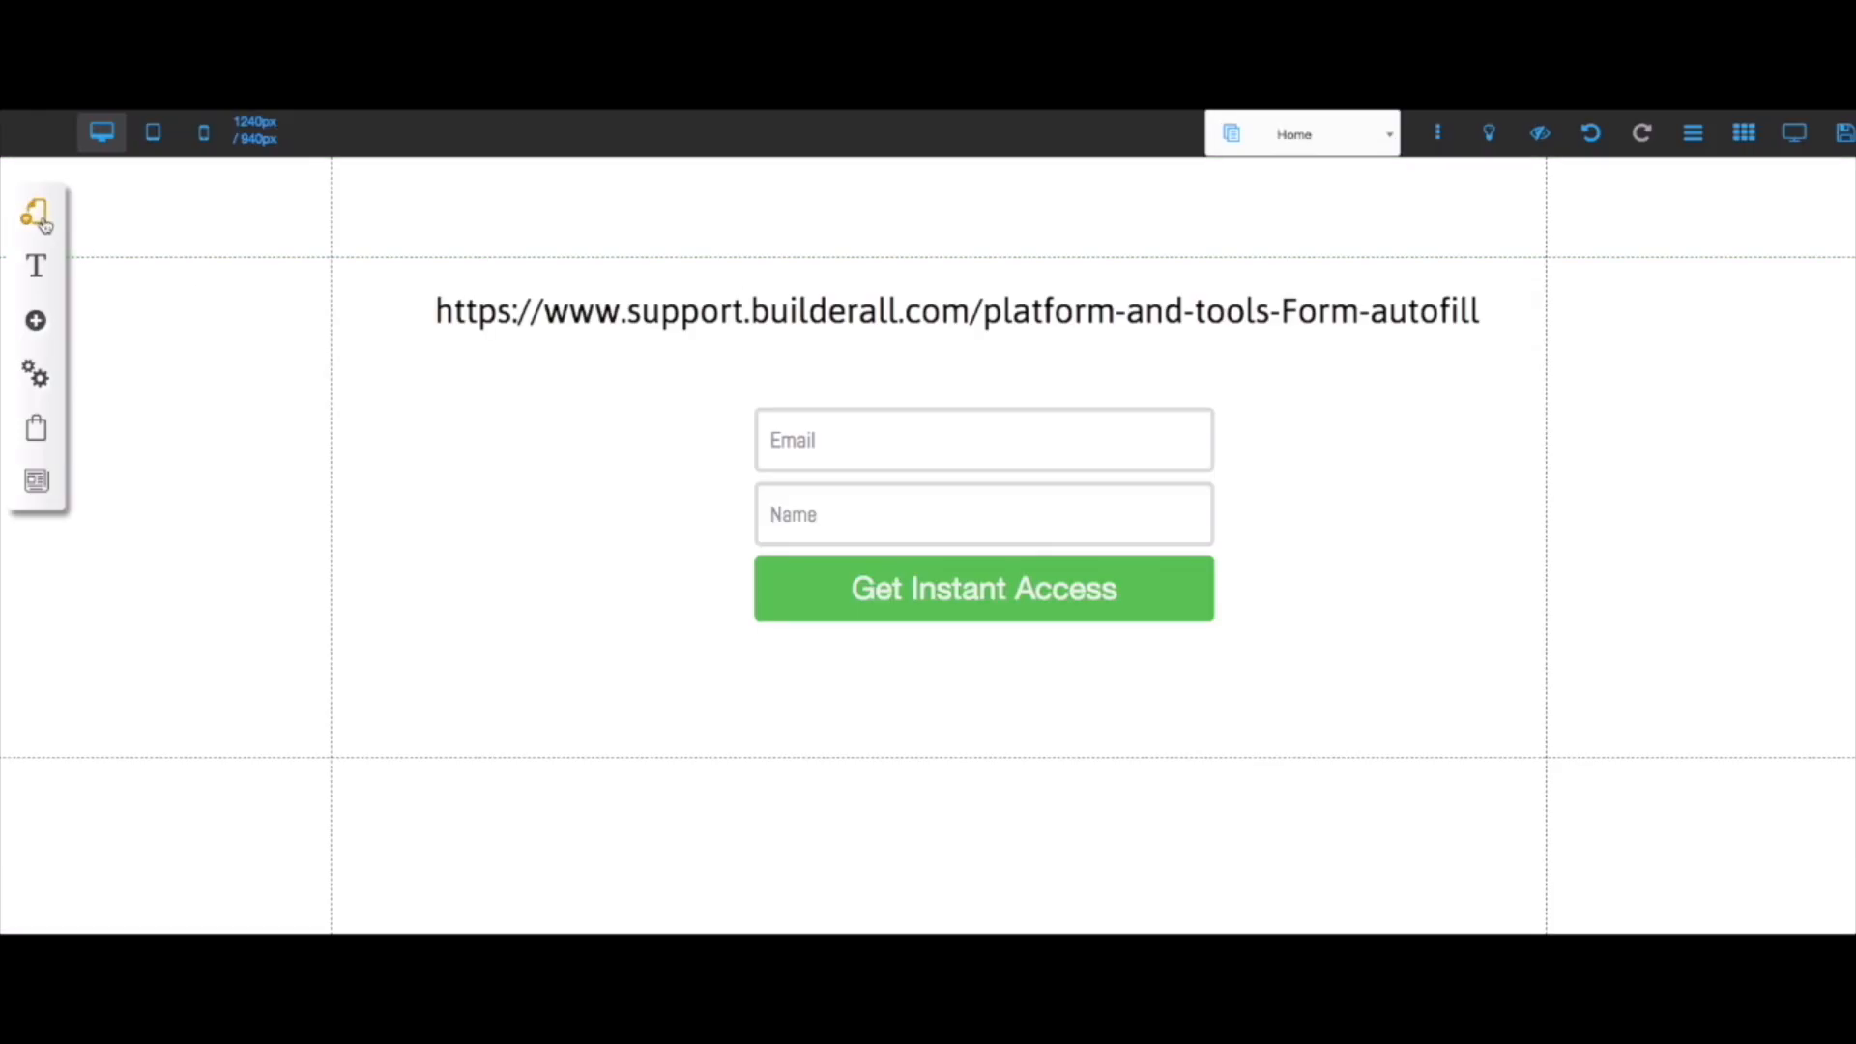
click(340, 278)
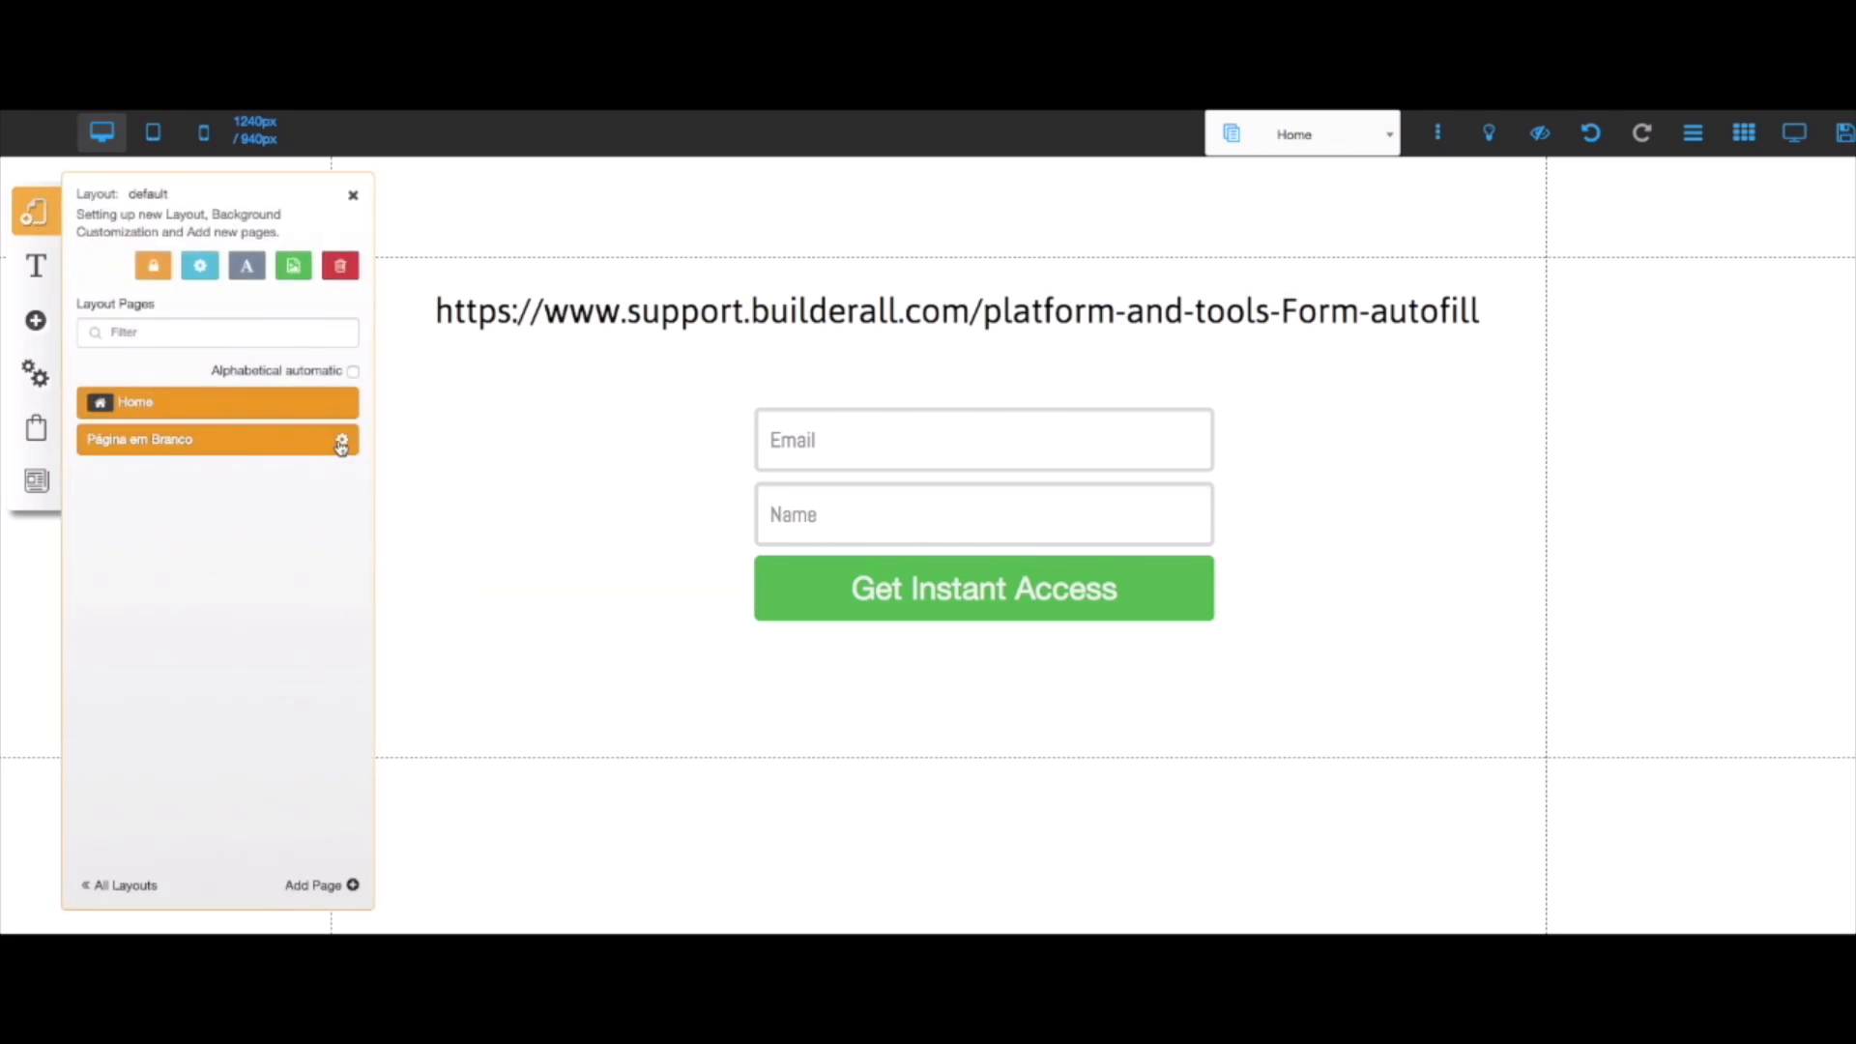
click(343, 442)
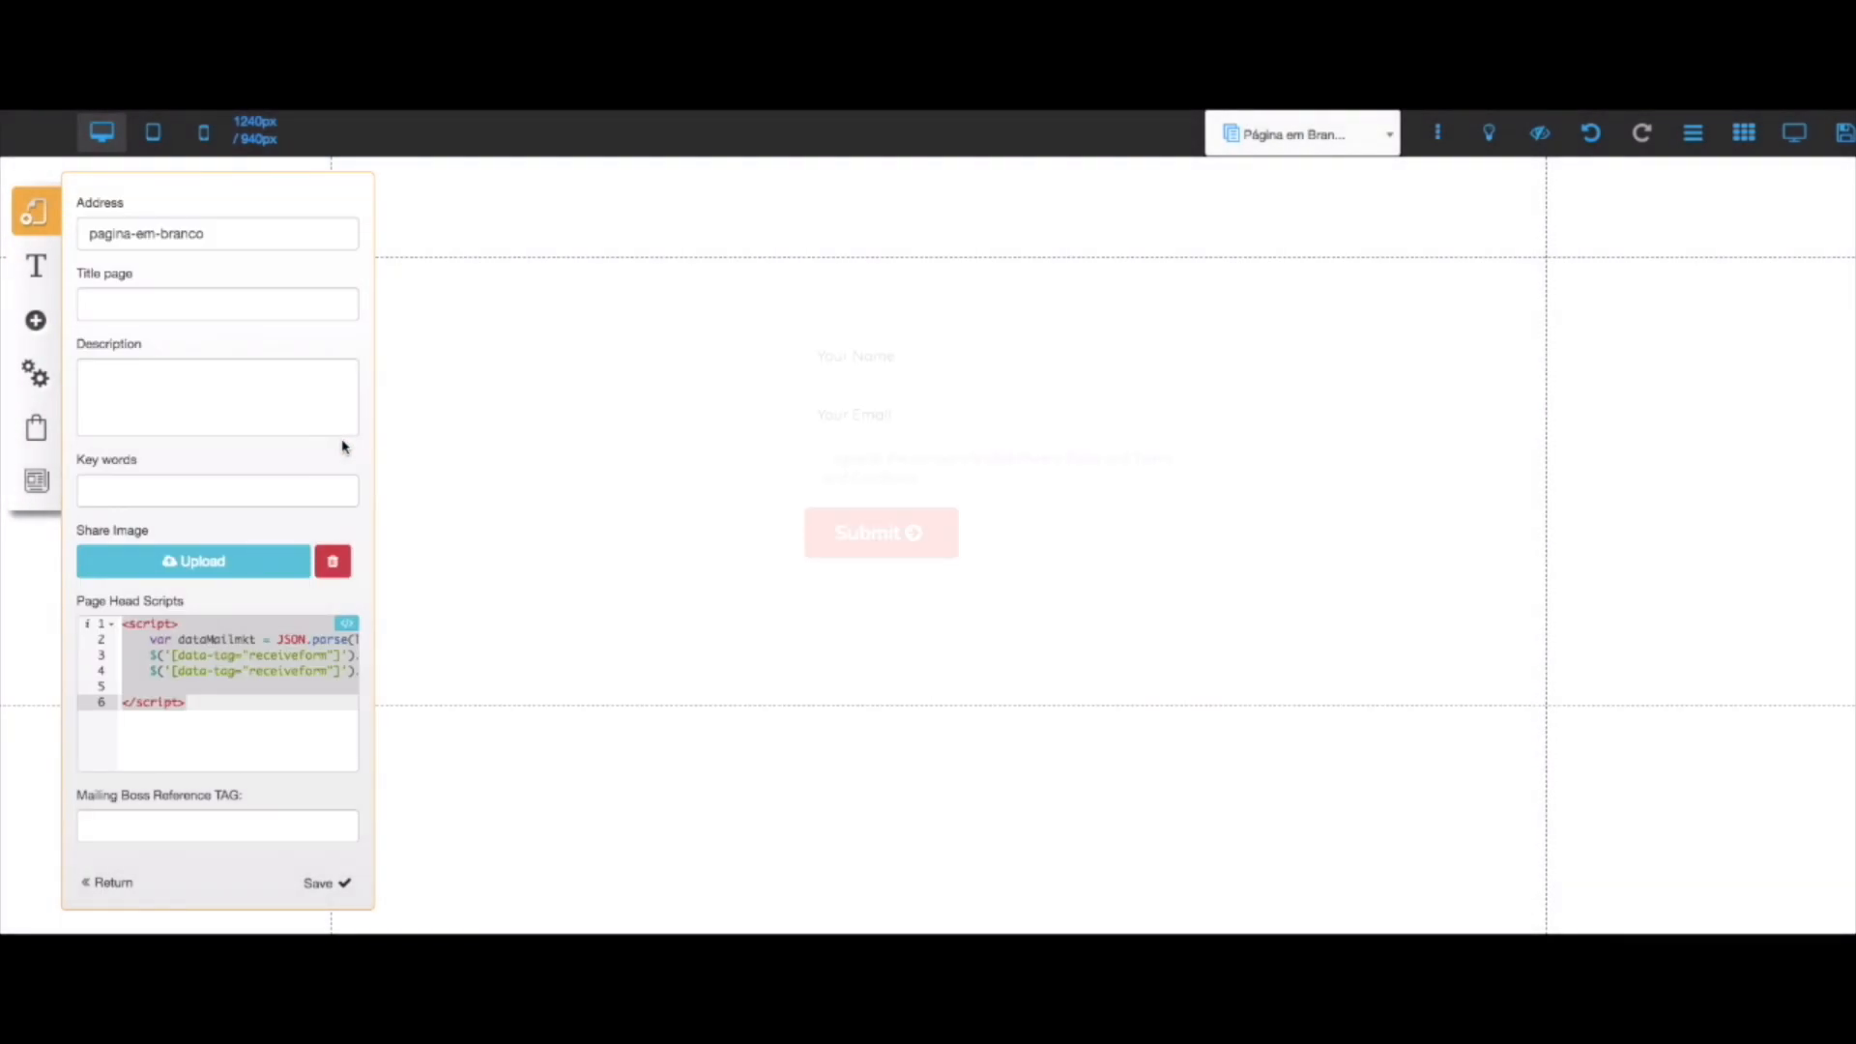
click(346, 623)
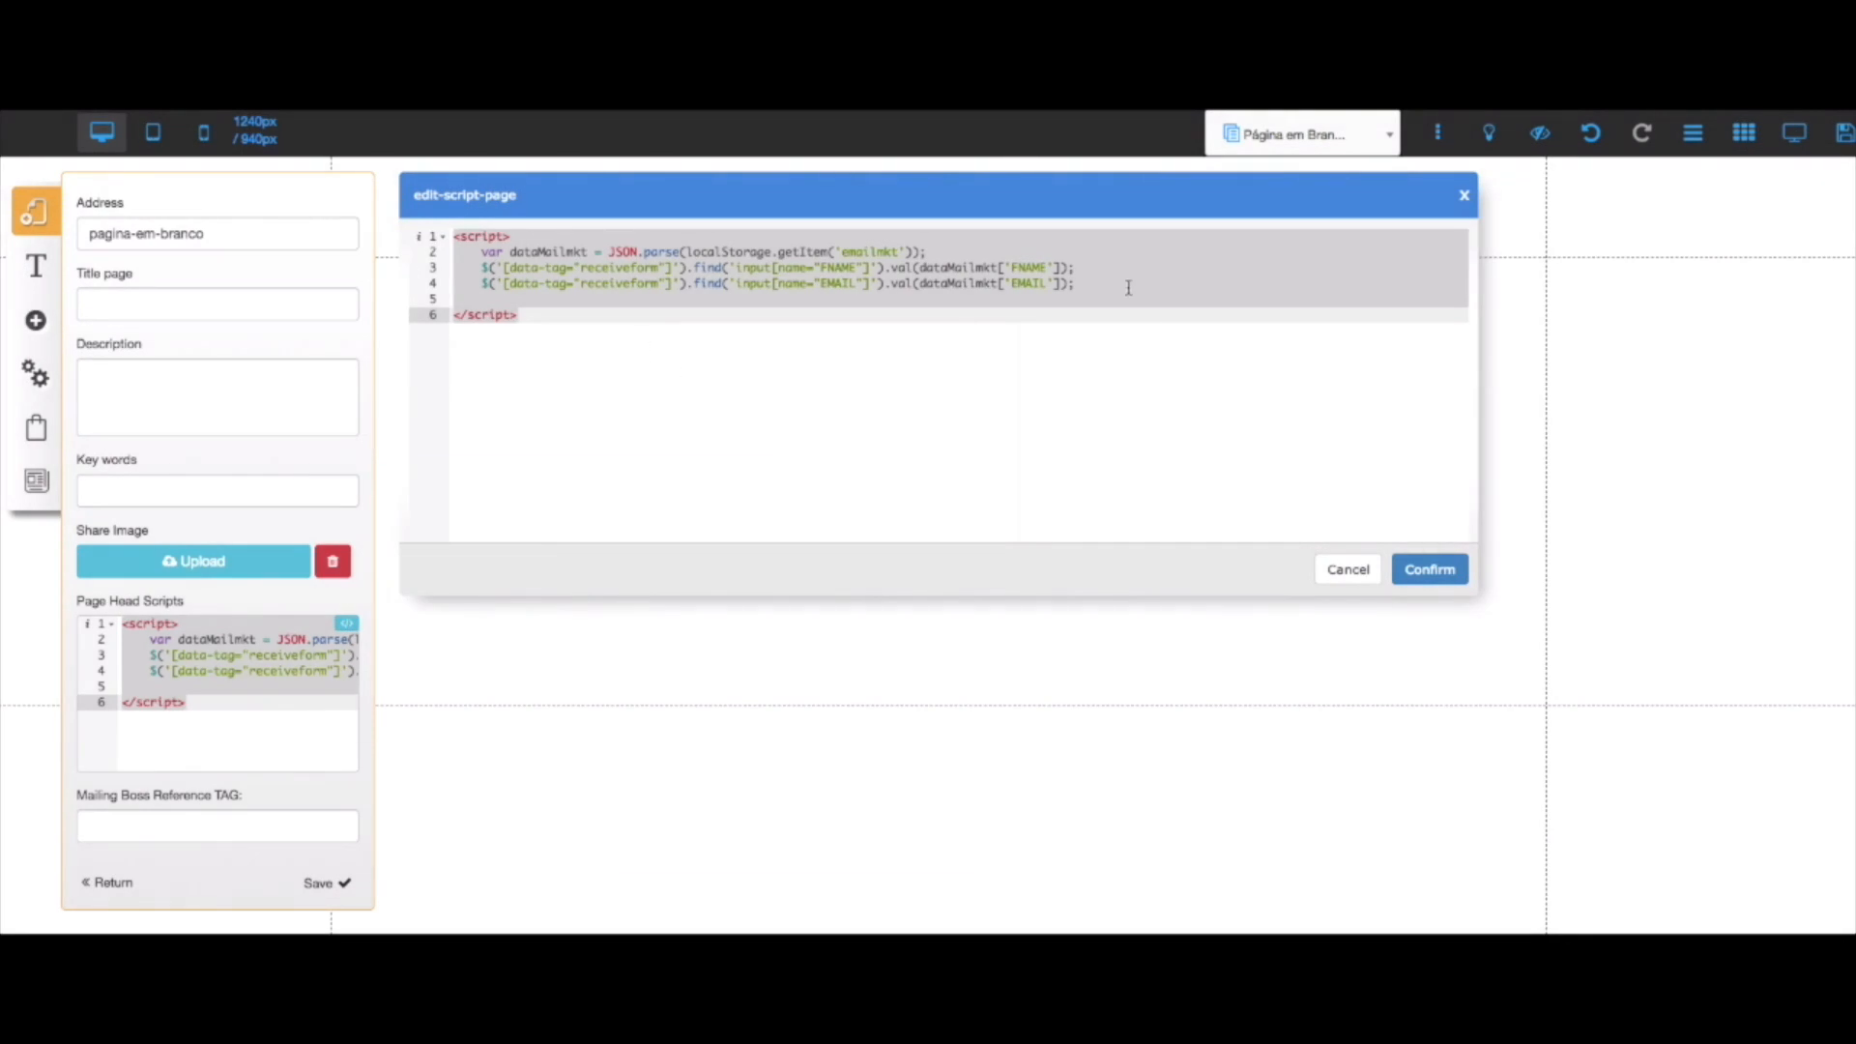
click(1418, 570)
click(318, 884)
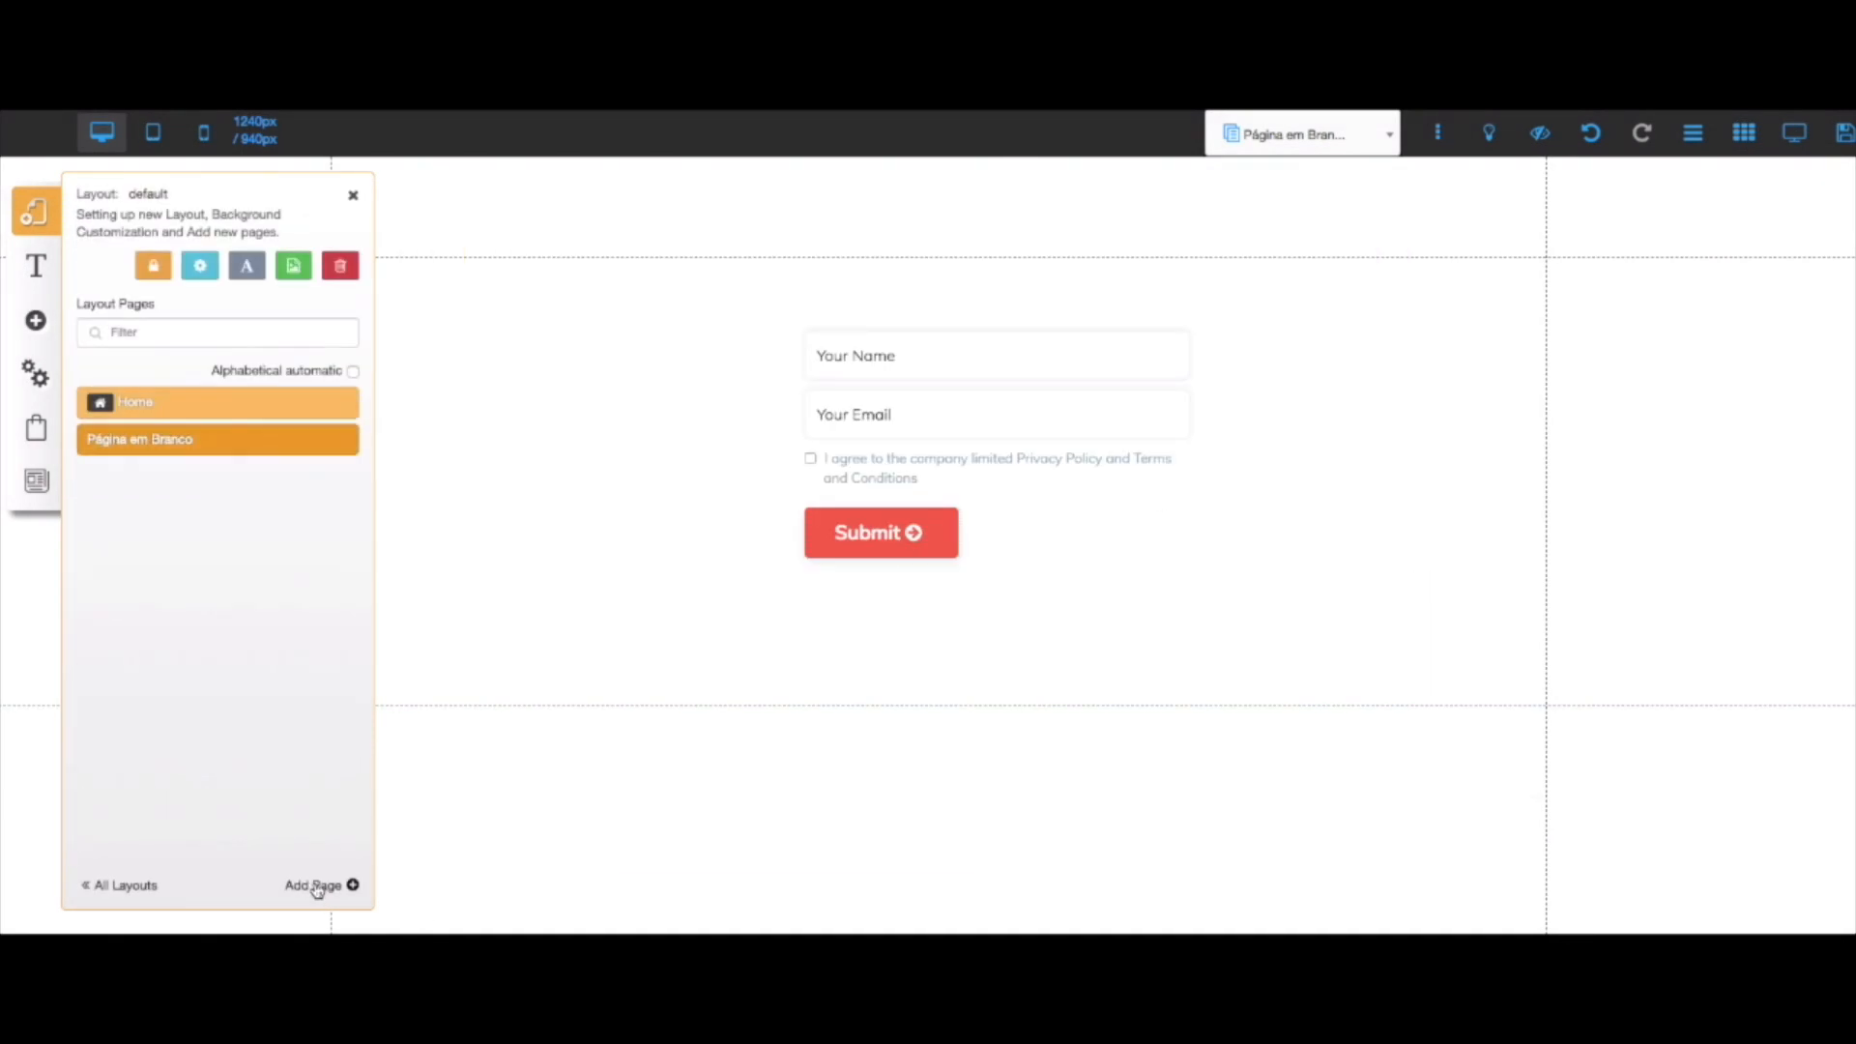
Examine the forms on the Home and Página em Branco pages in turn, finishing on Home.
click(315, 402)
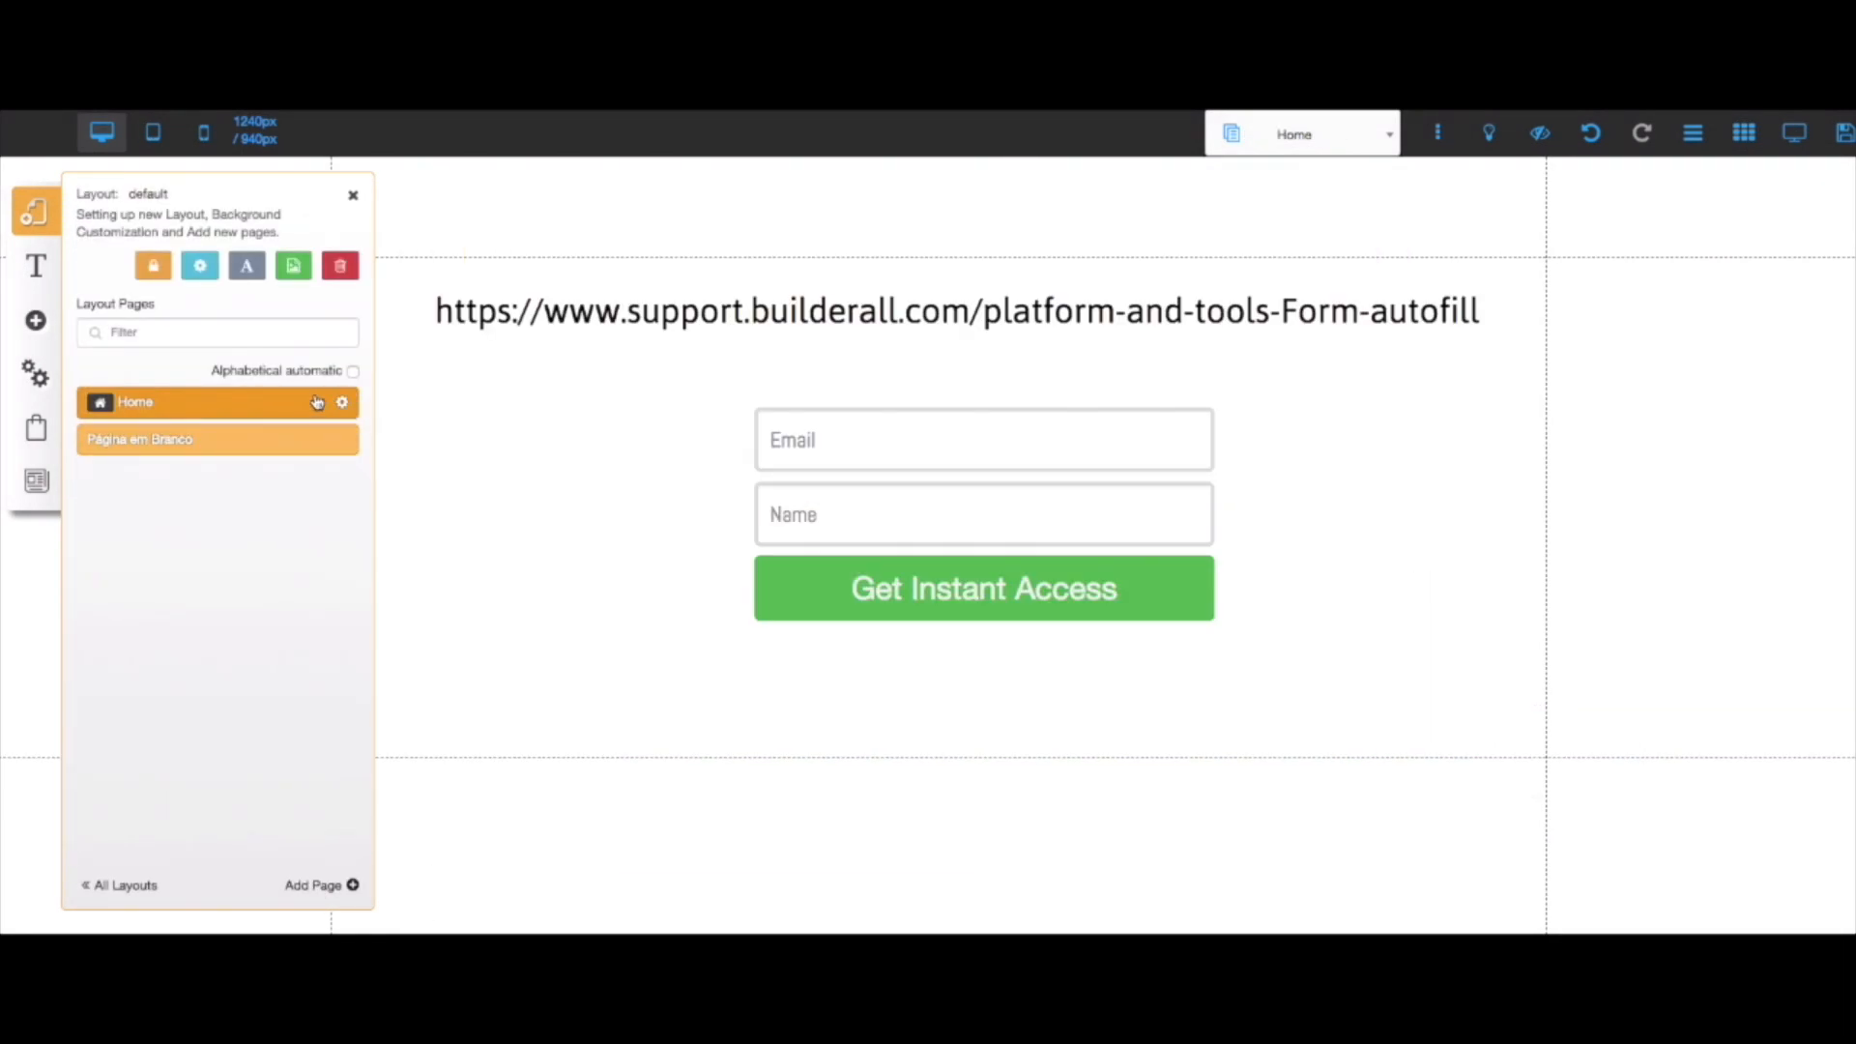
click(571, 442)
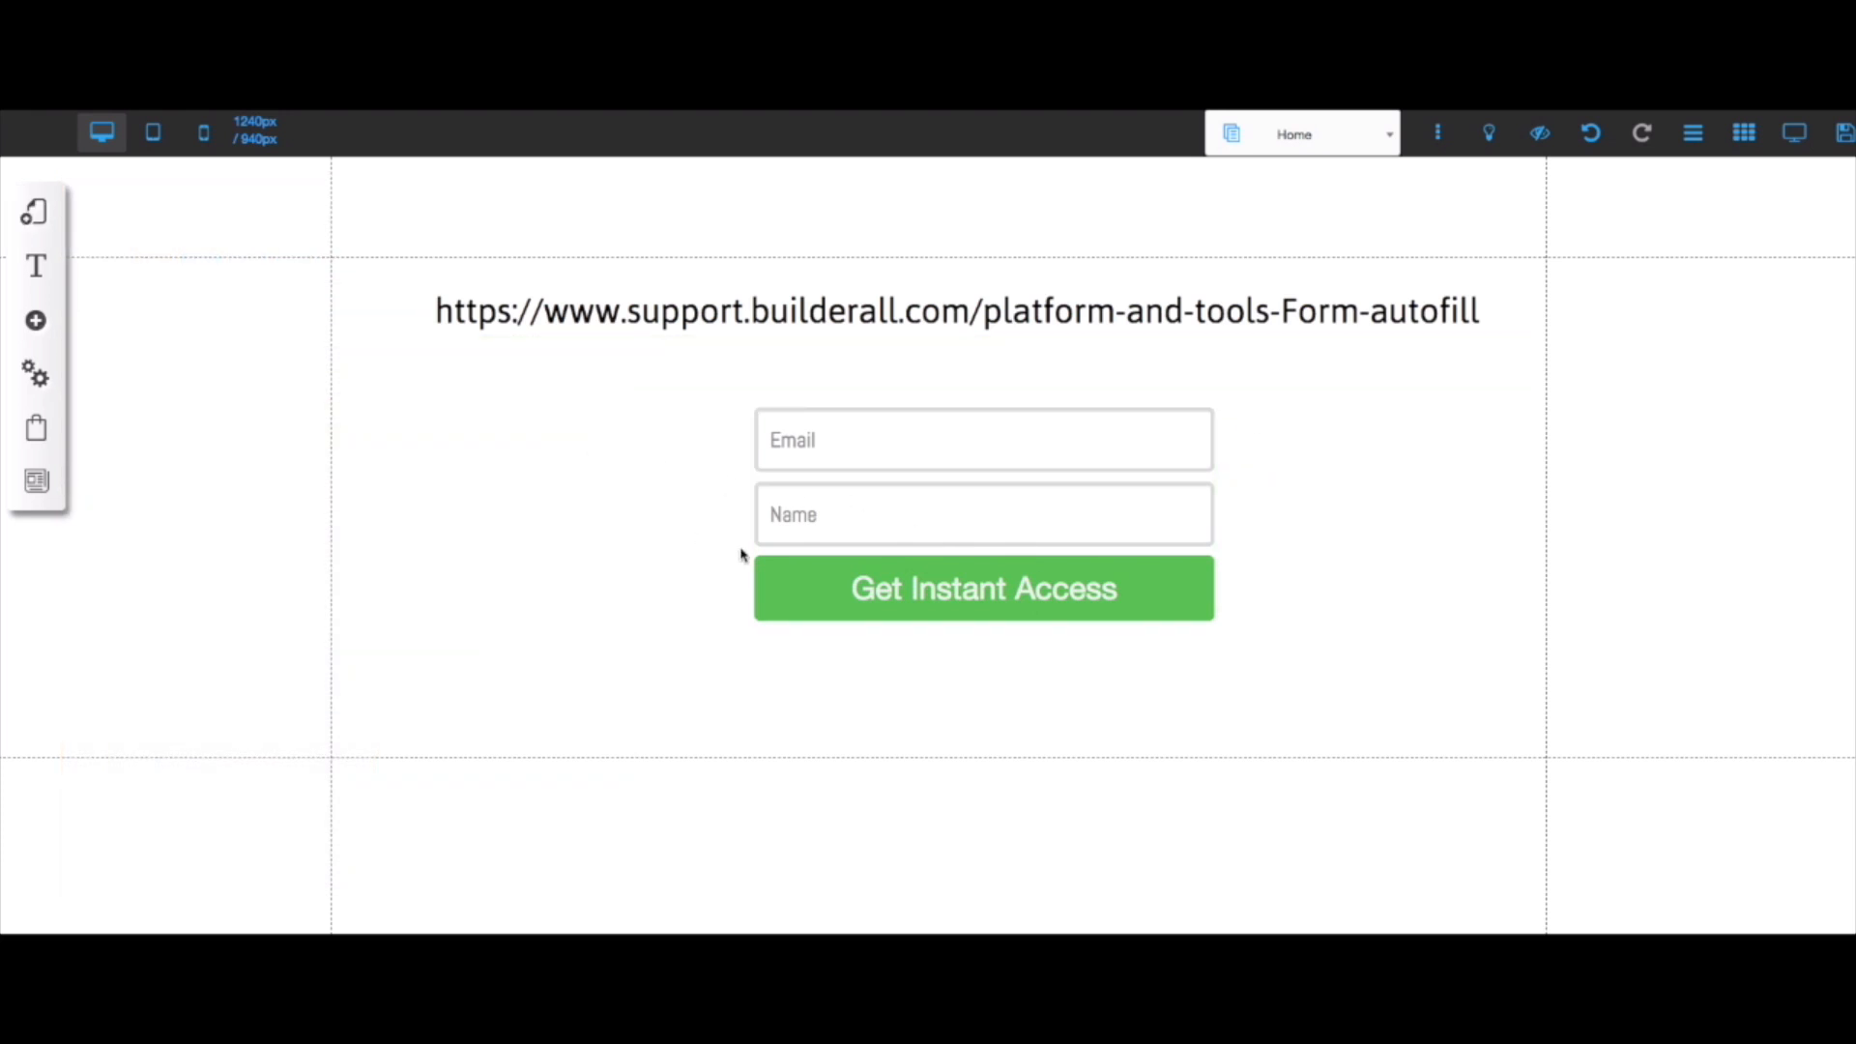
click(53, 224)
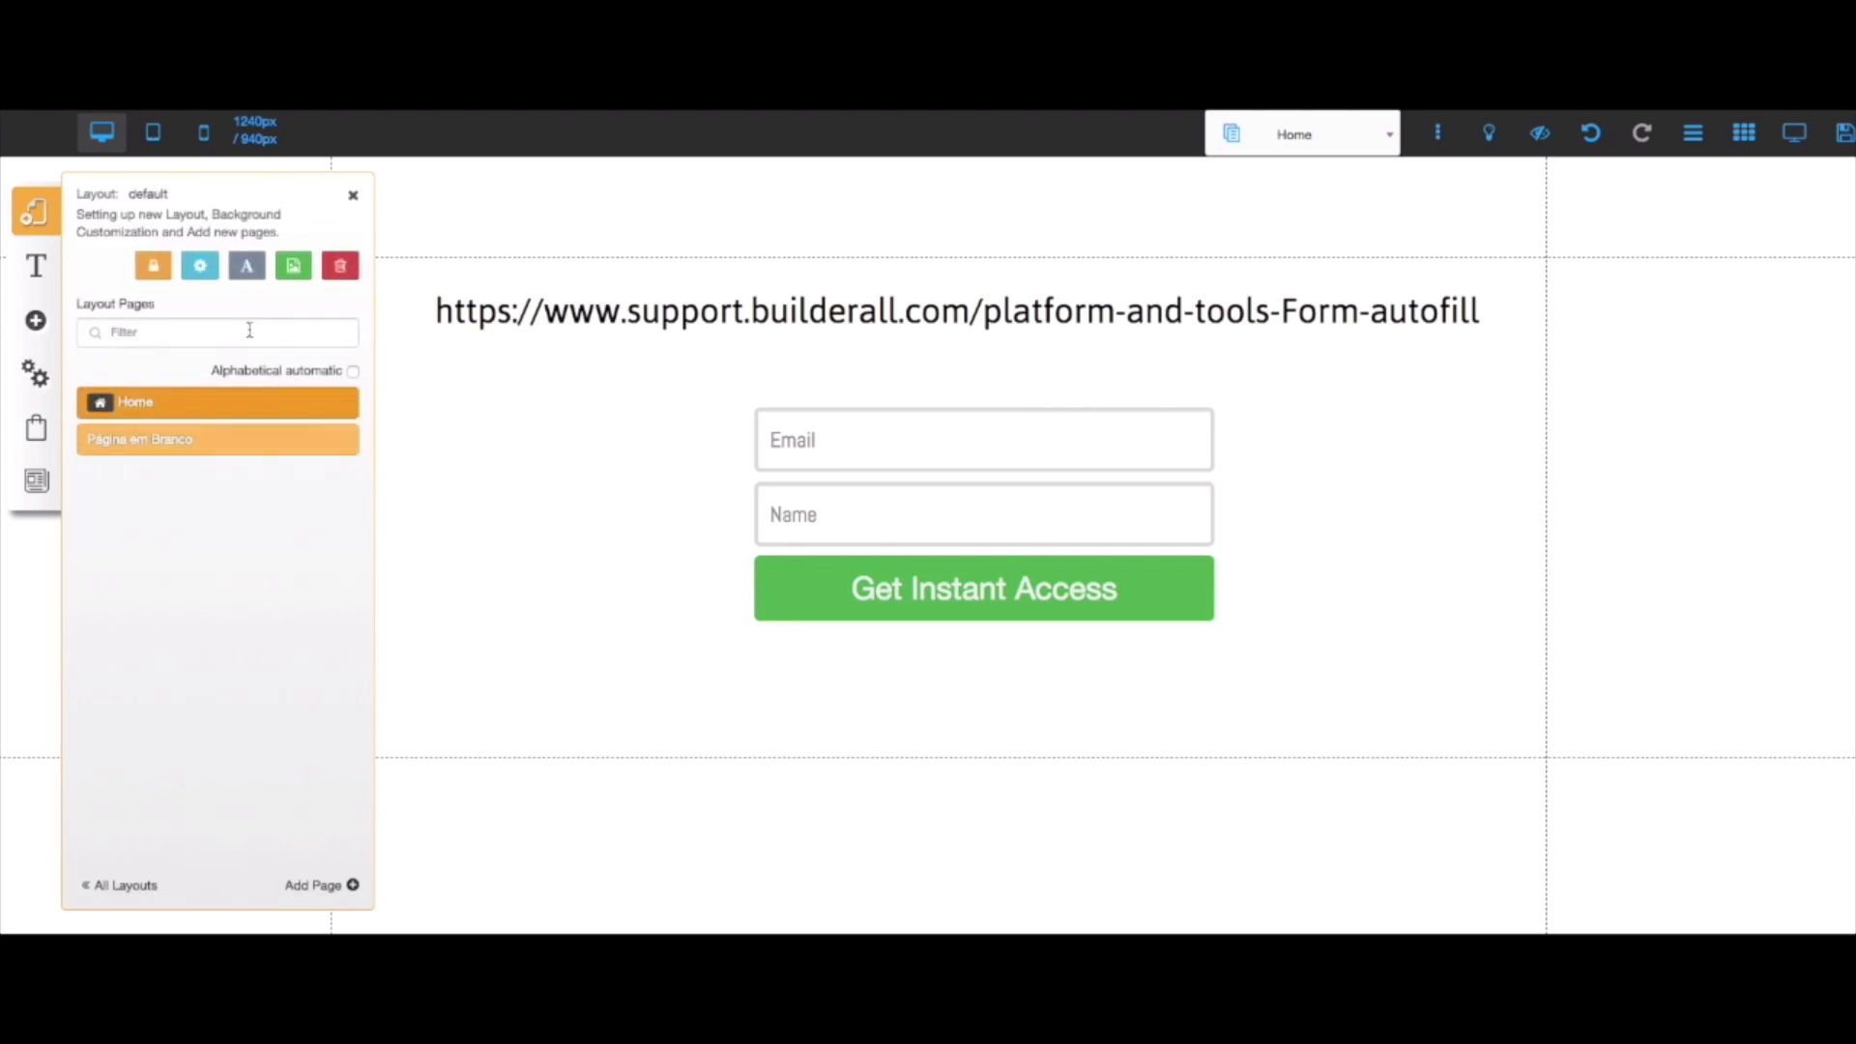
click(228, 439)
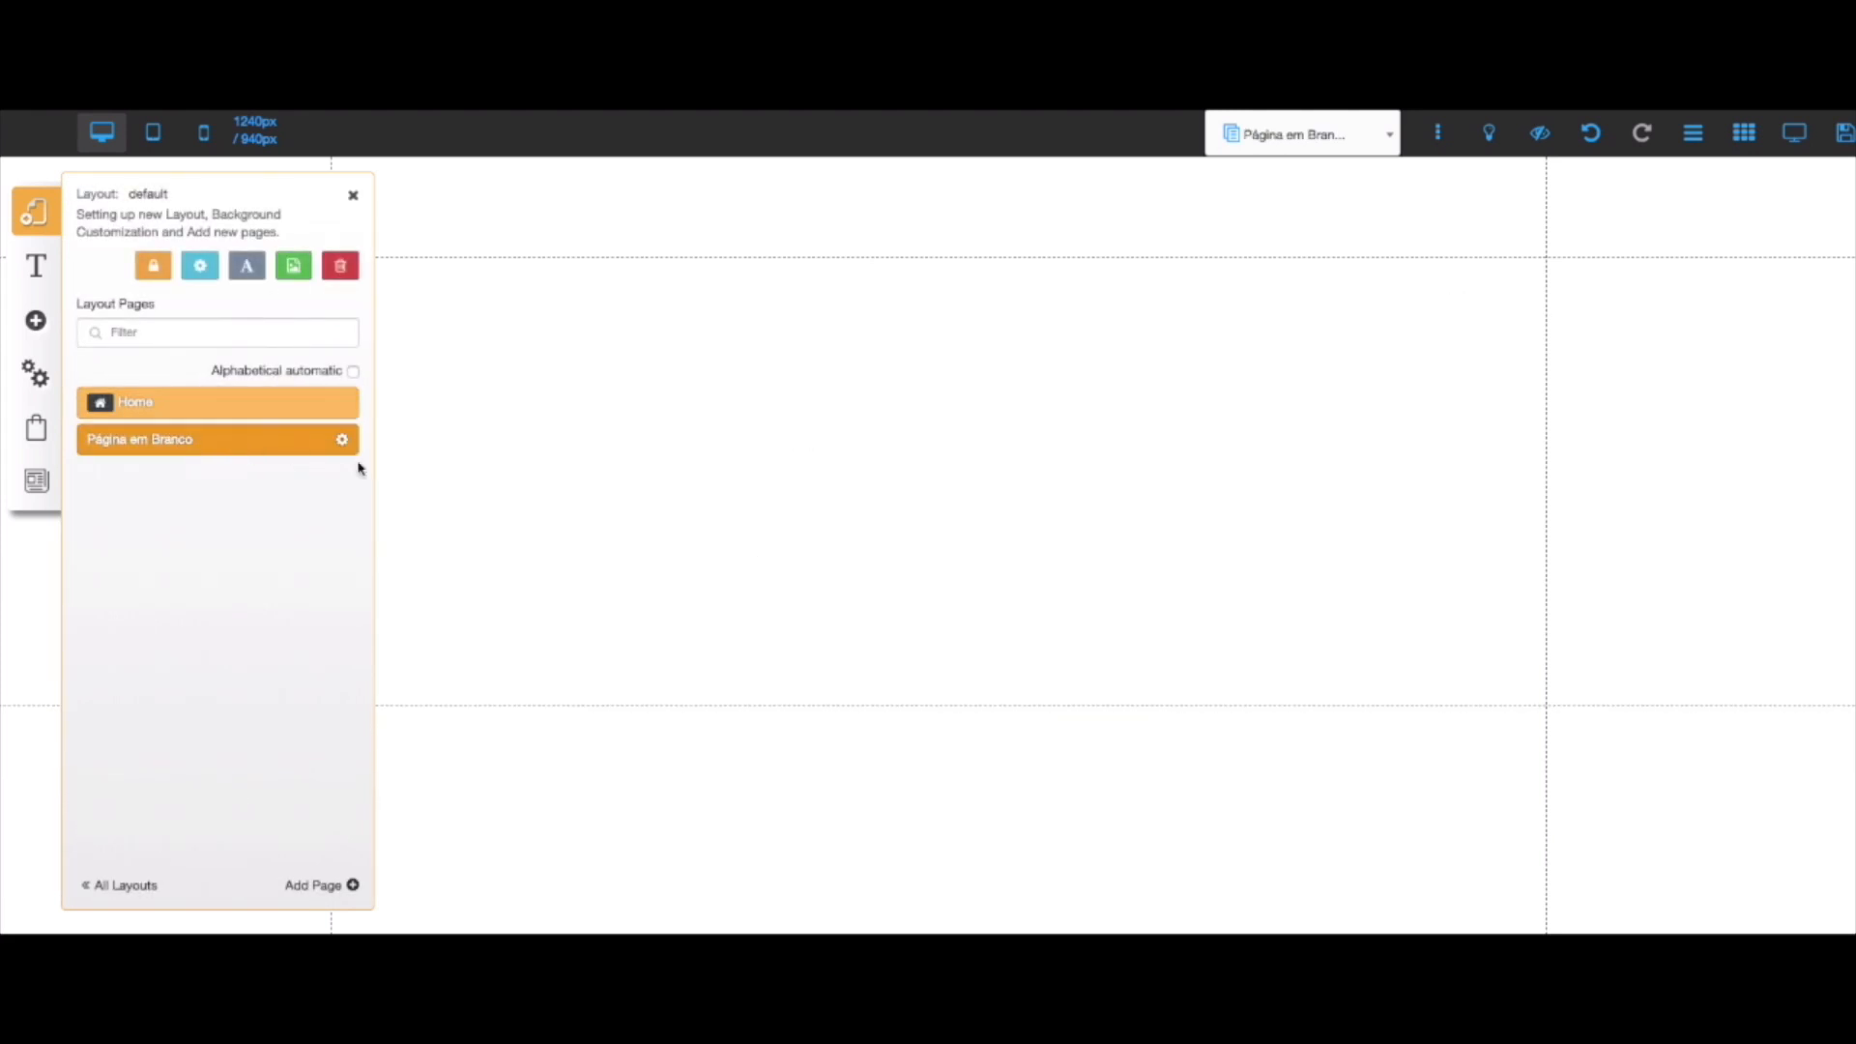
click(663, 527)
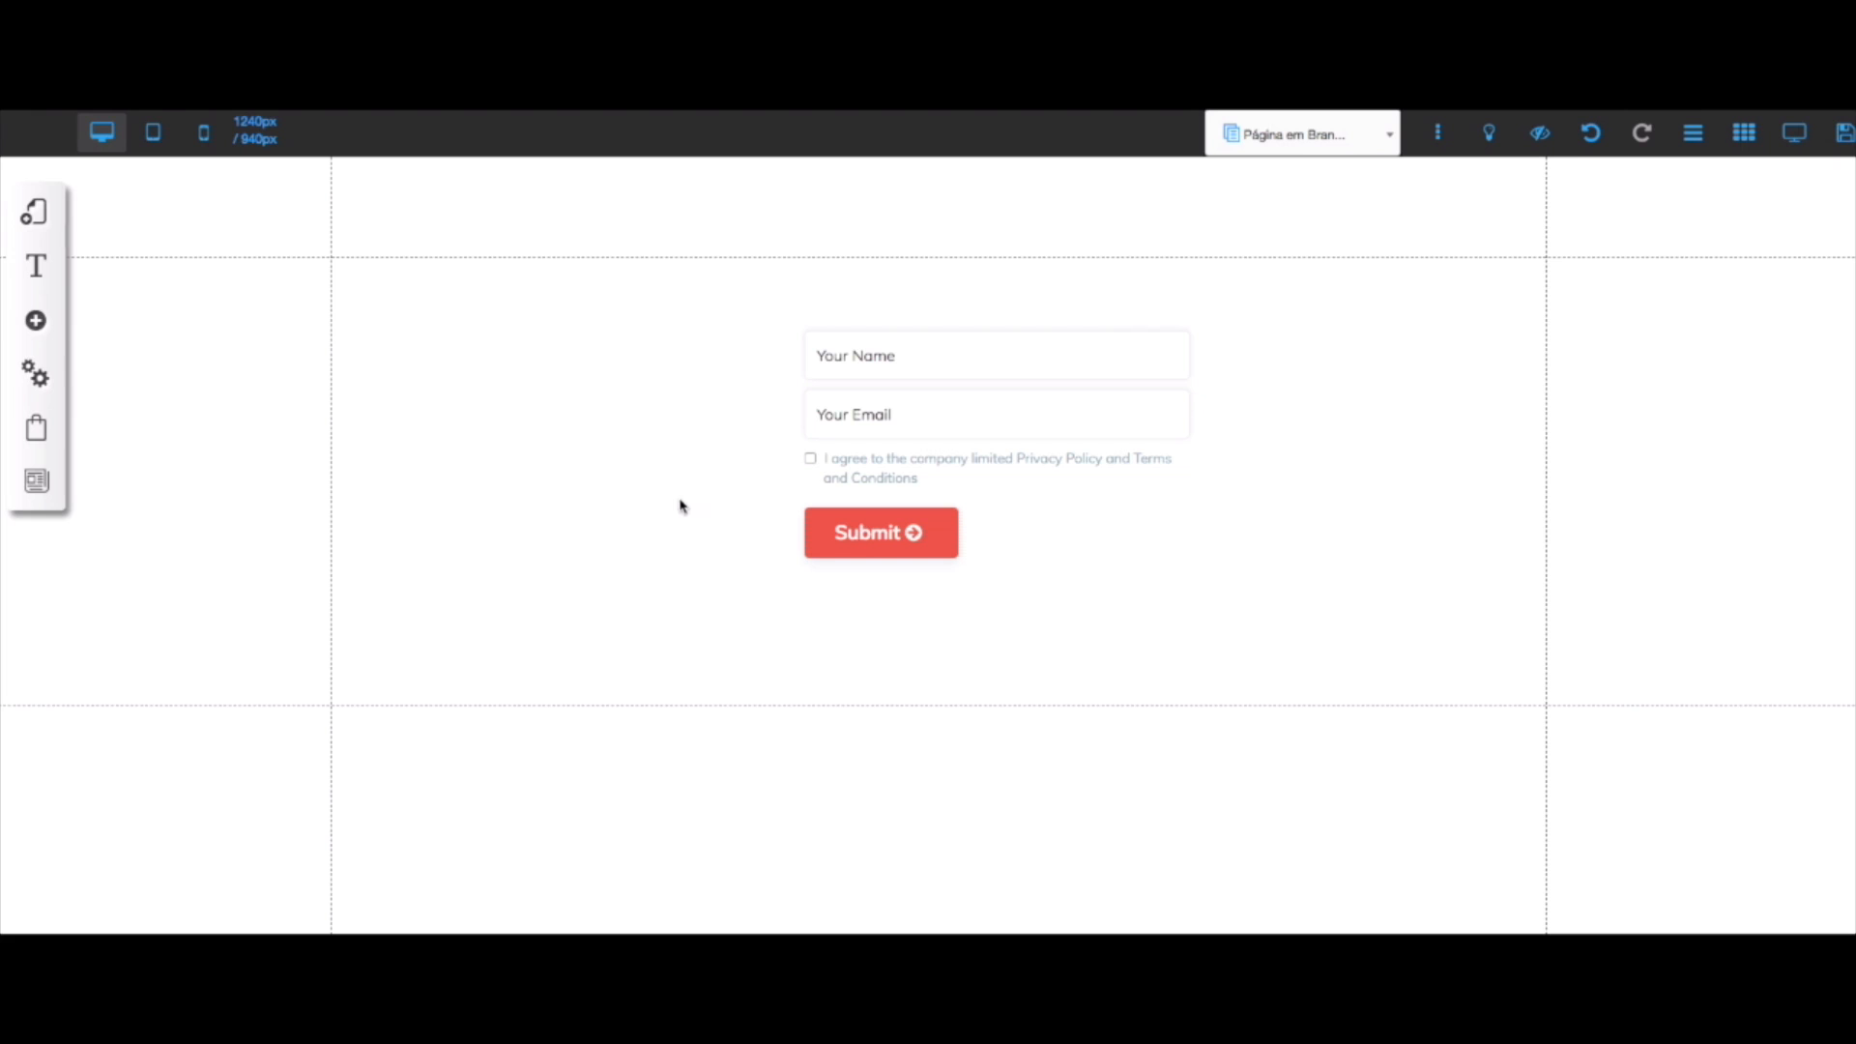
click(34, 212)
click(215, 291)
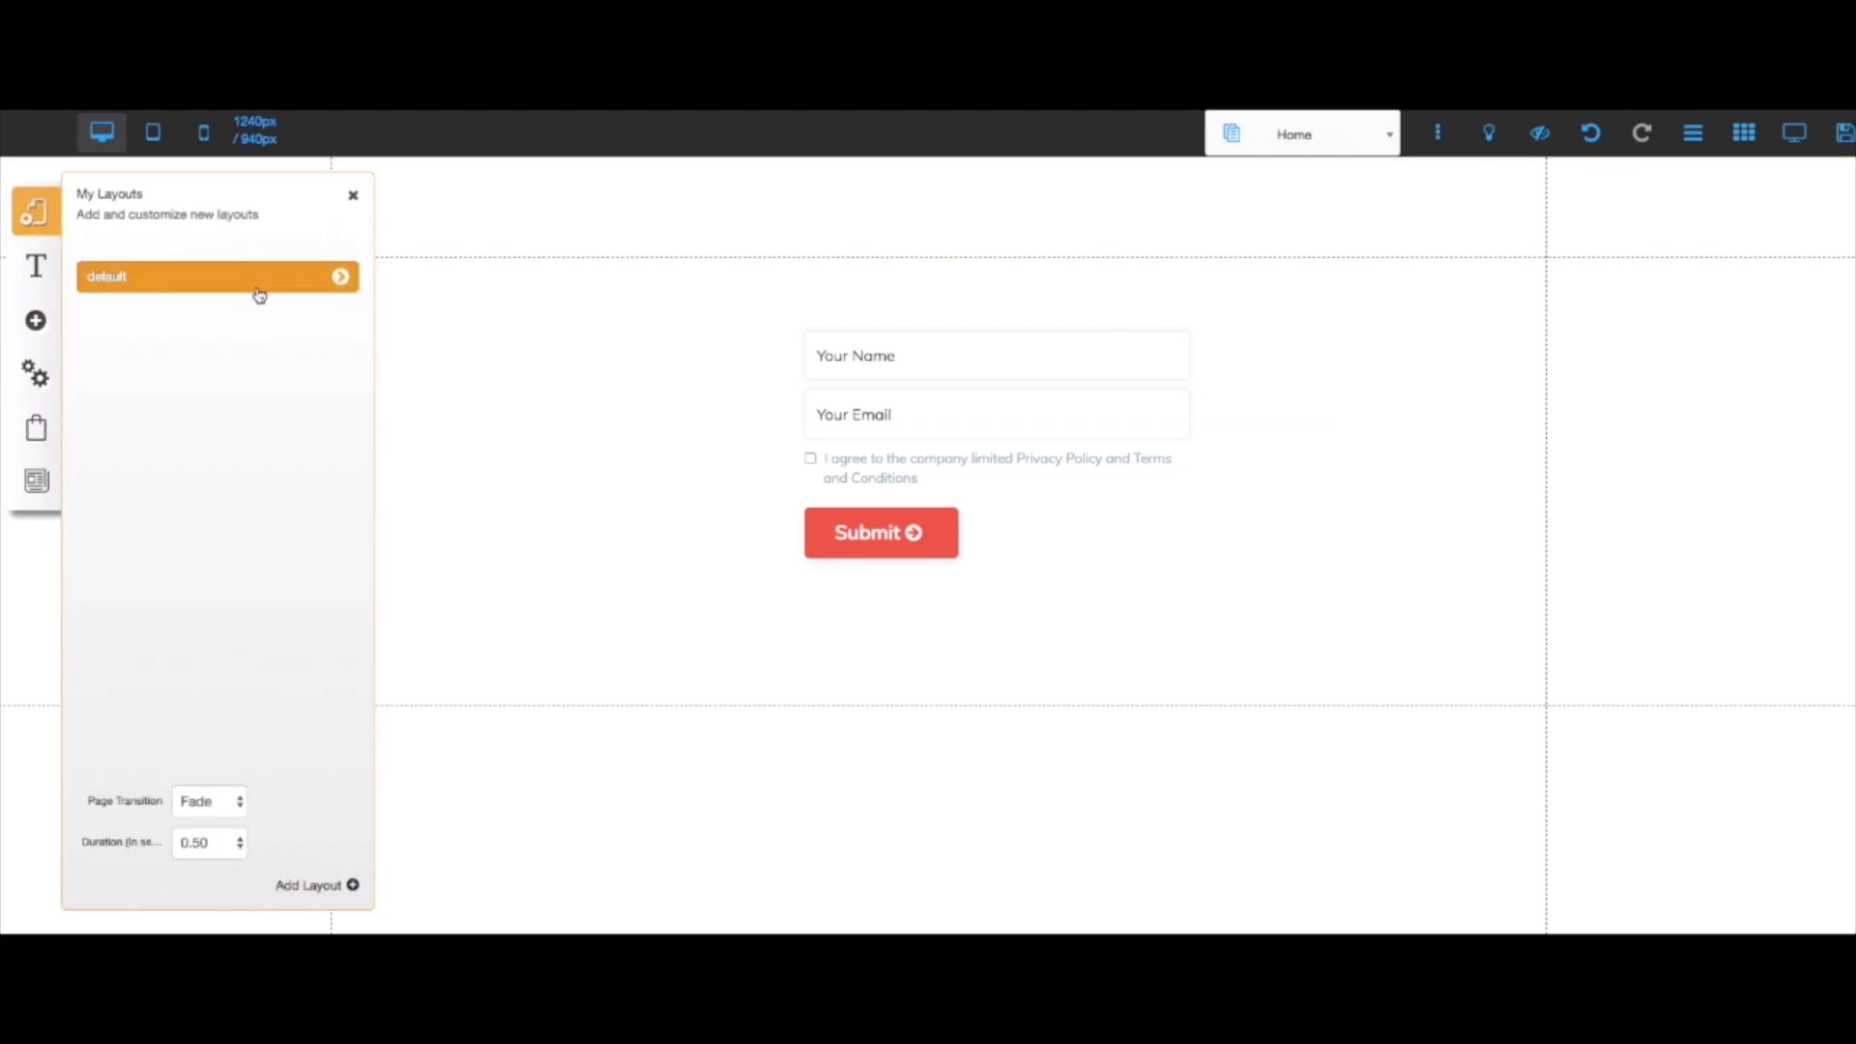
click(541, 441)
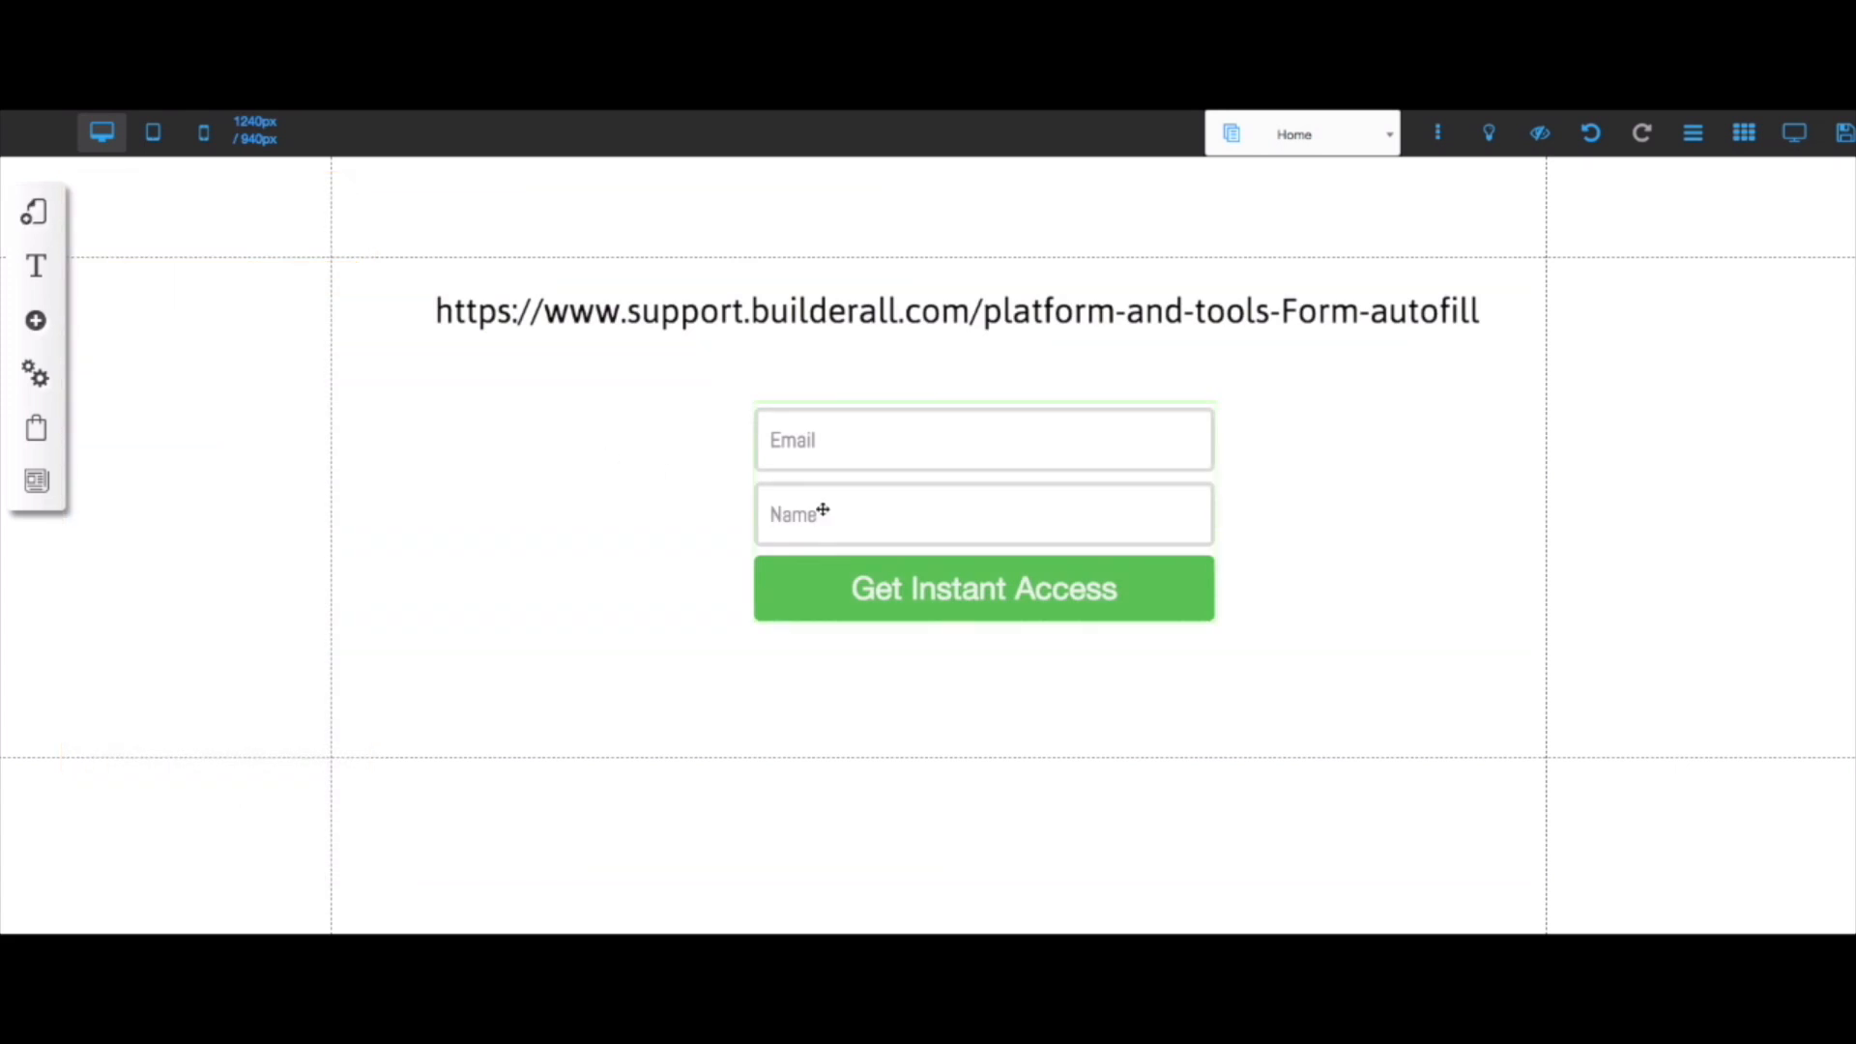
Save emailmkt as the Home email marketing form's TAG Attribute, checking it against the name in the support page's save data code.
click(971, 508)
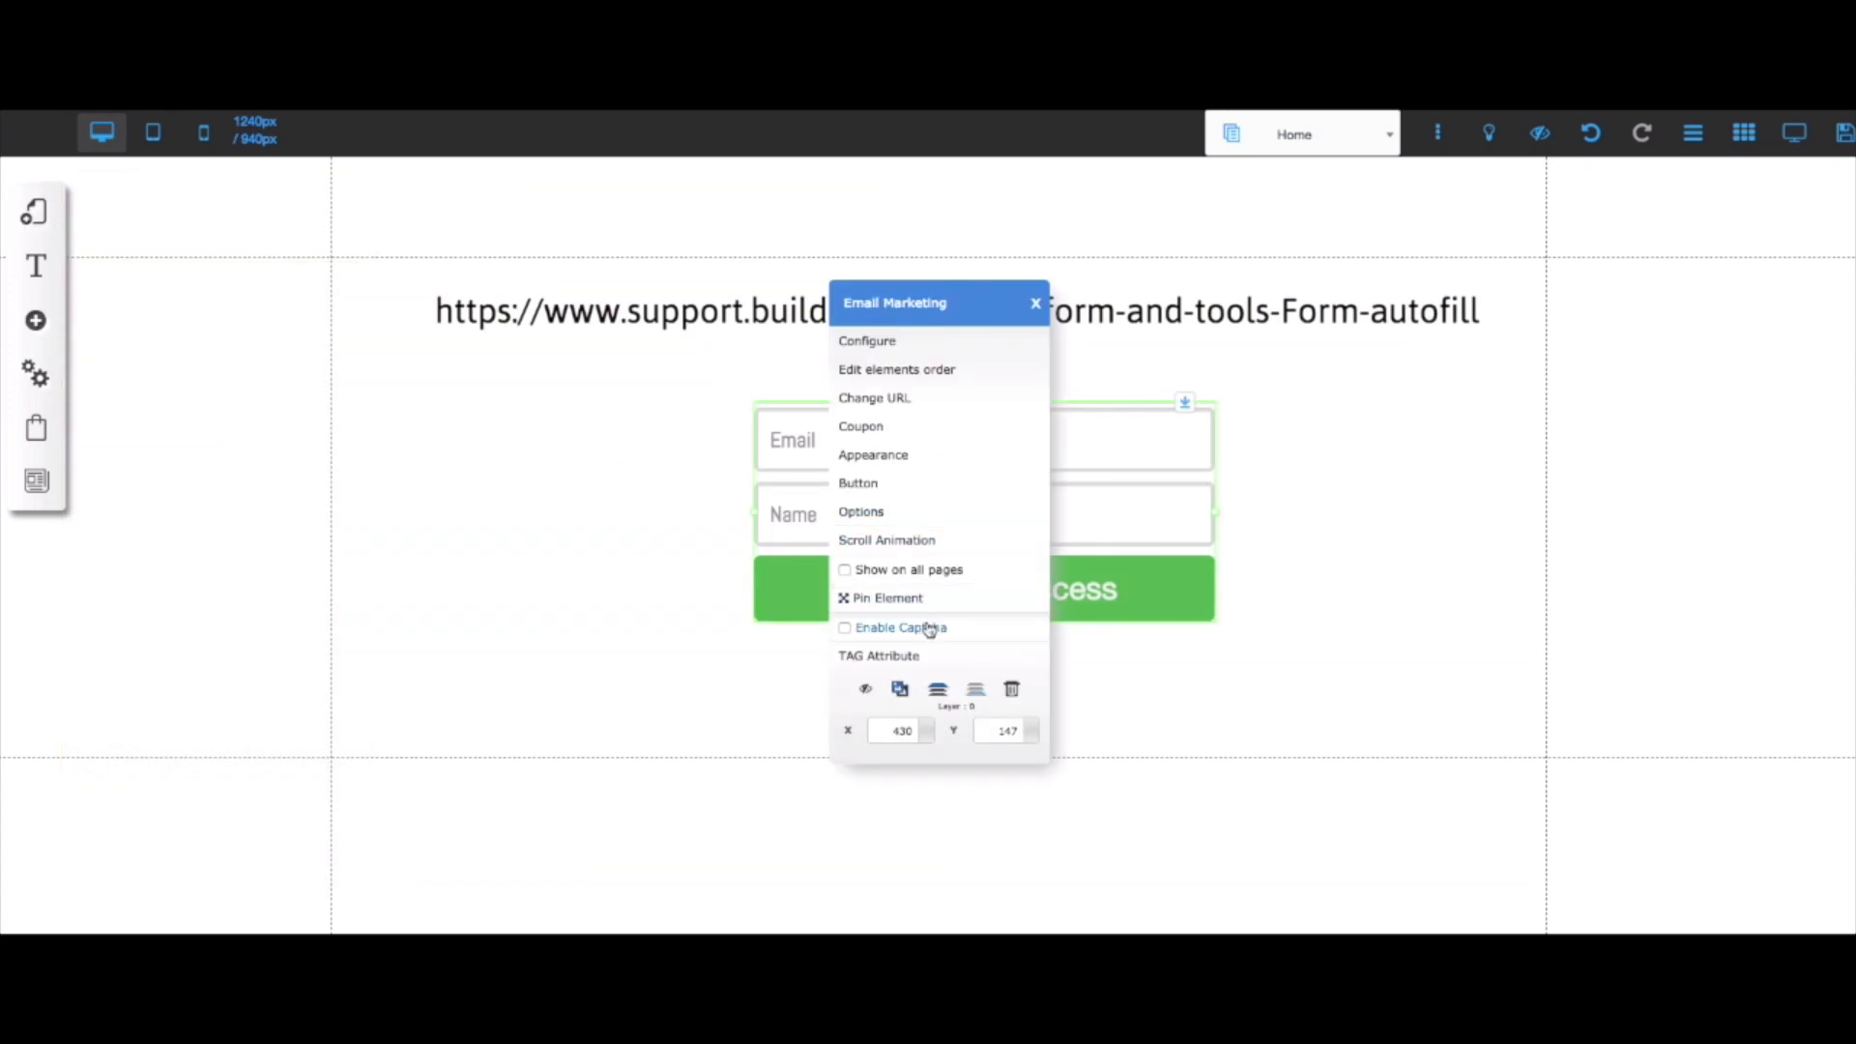
click(943, 666)
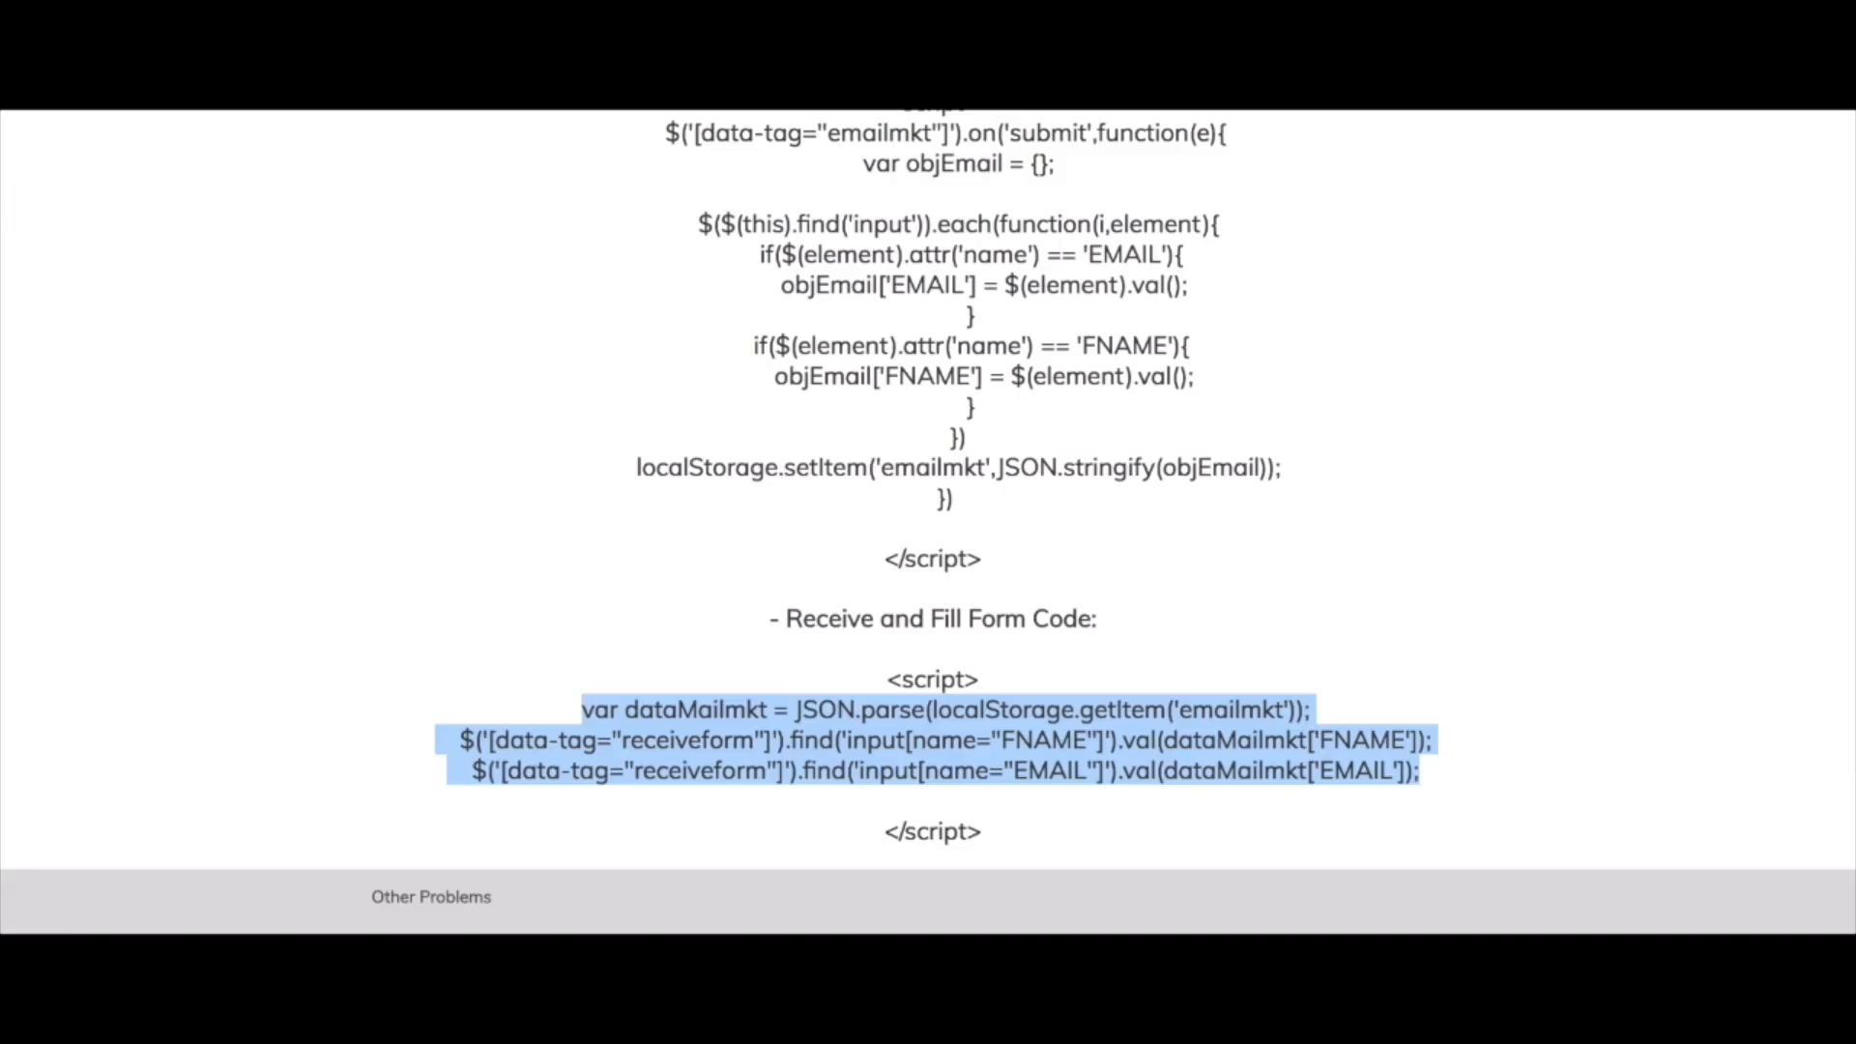
scroll(1494, 377, up, 2)
click(1497, 379)
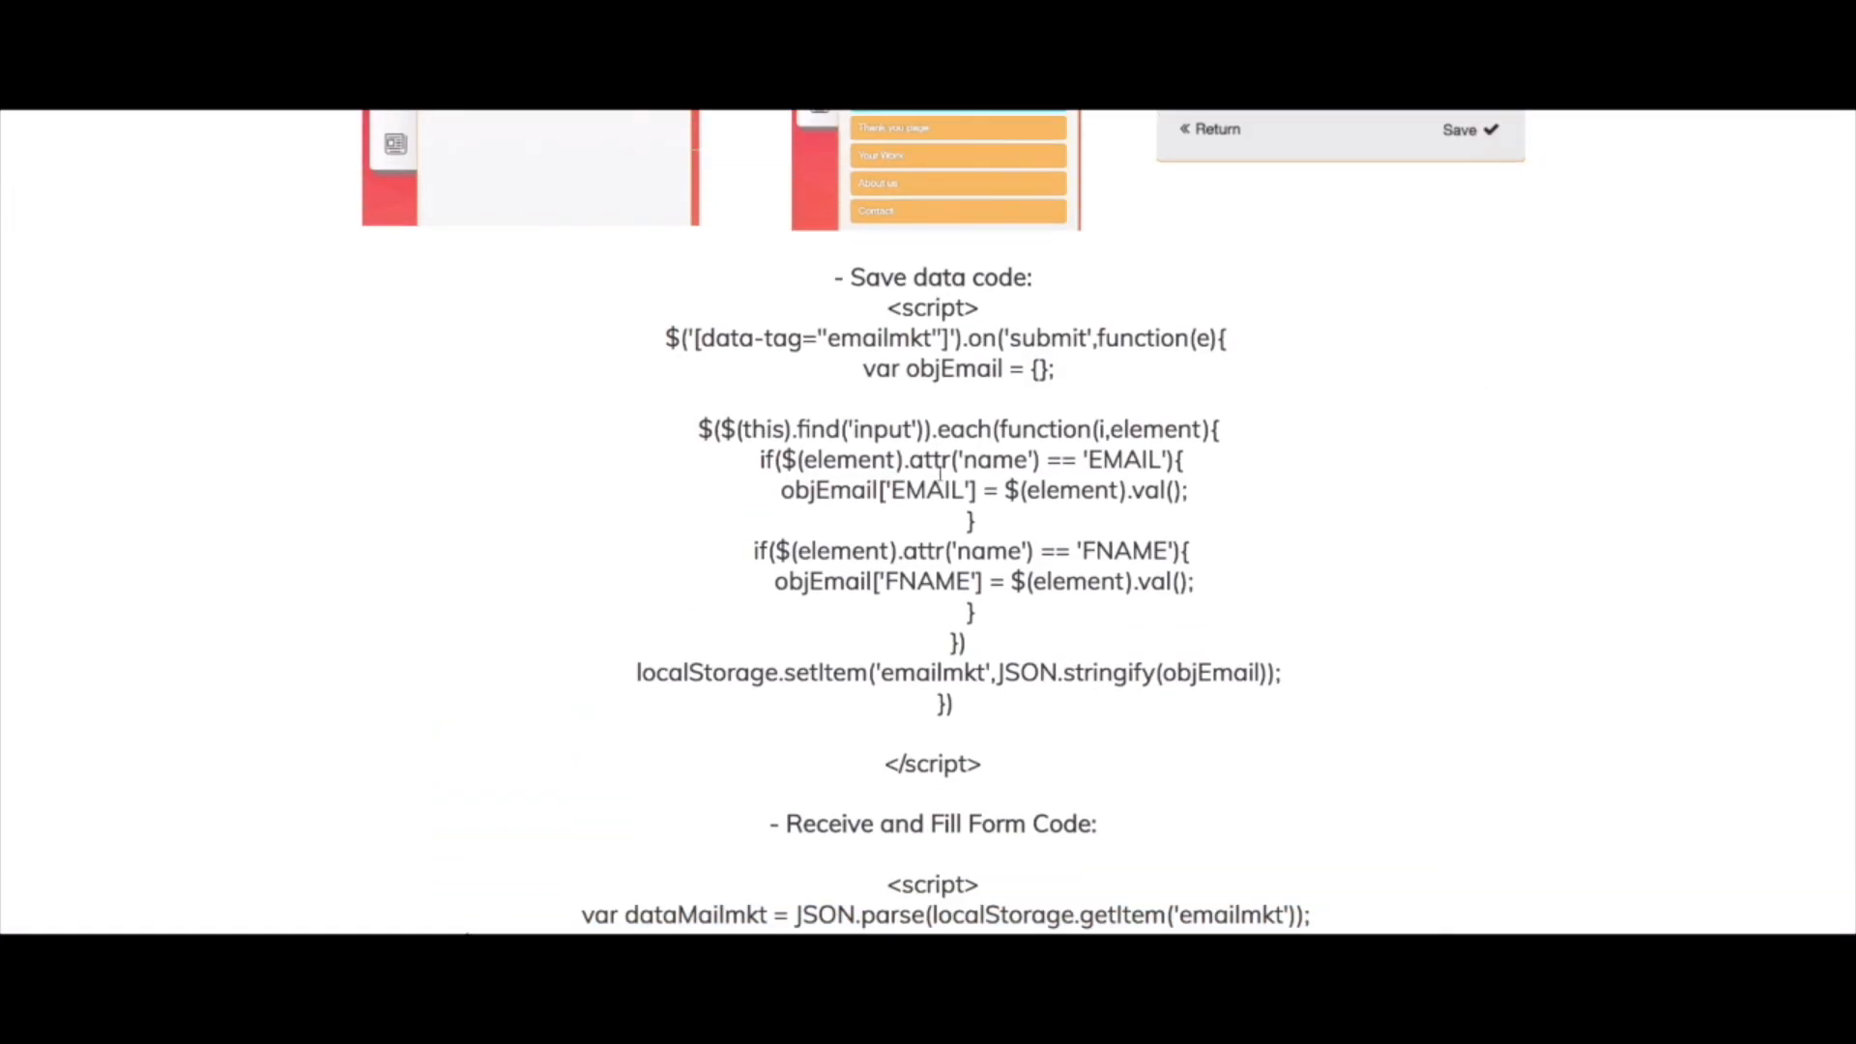
scroll(1002, 478, down, 1)
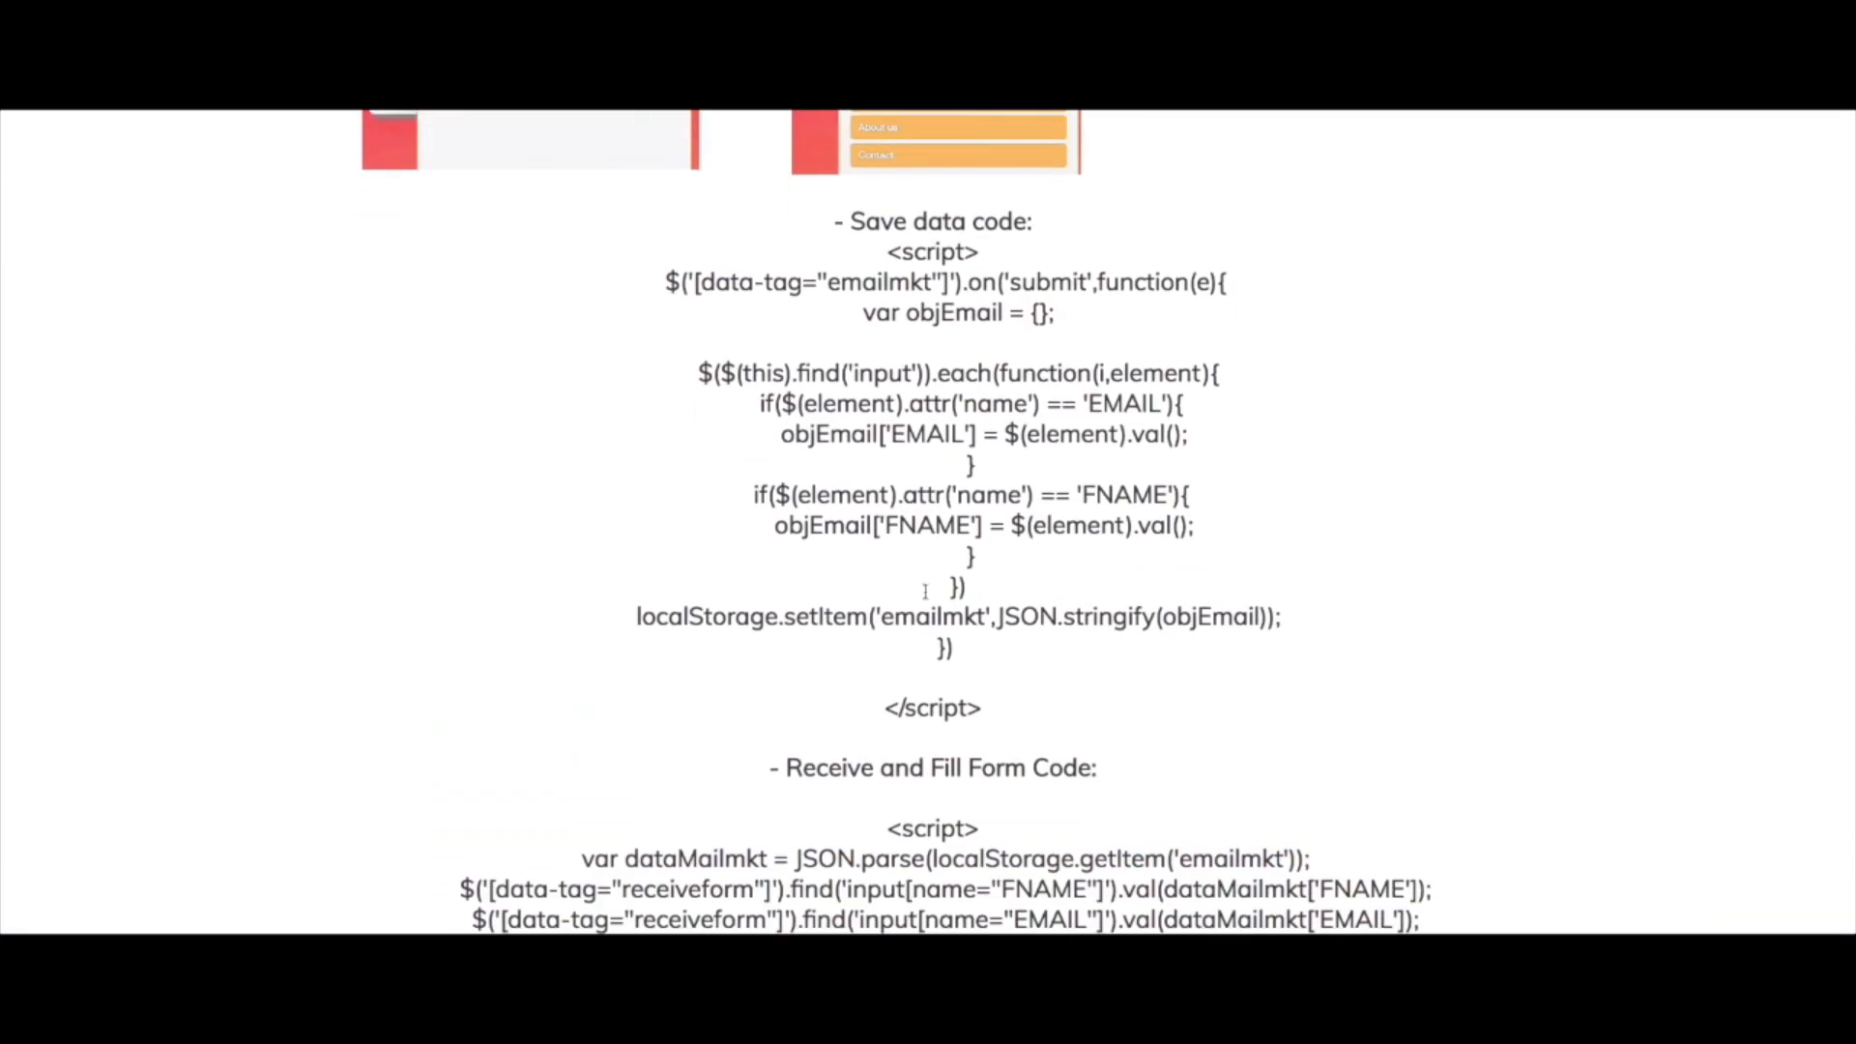
drag(882, 618, 985, 616)
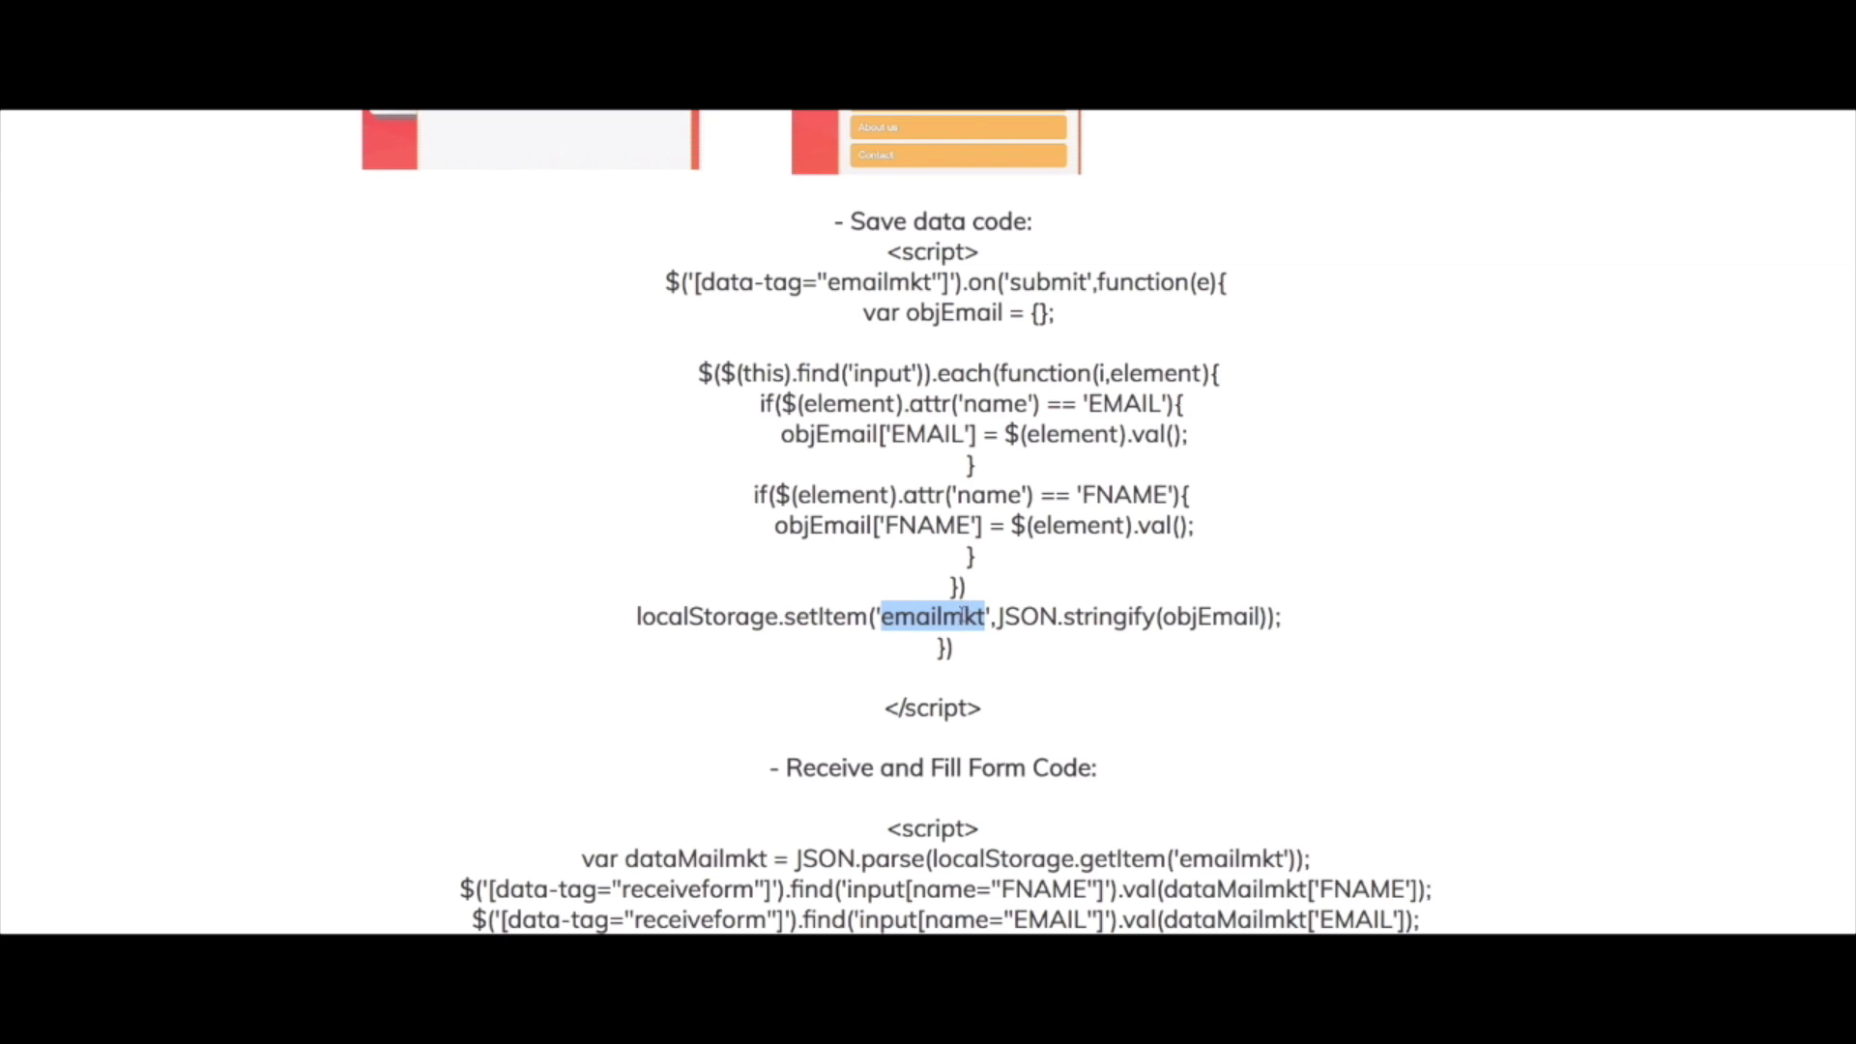
click(1282, 575)
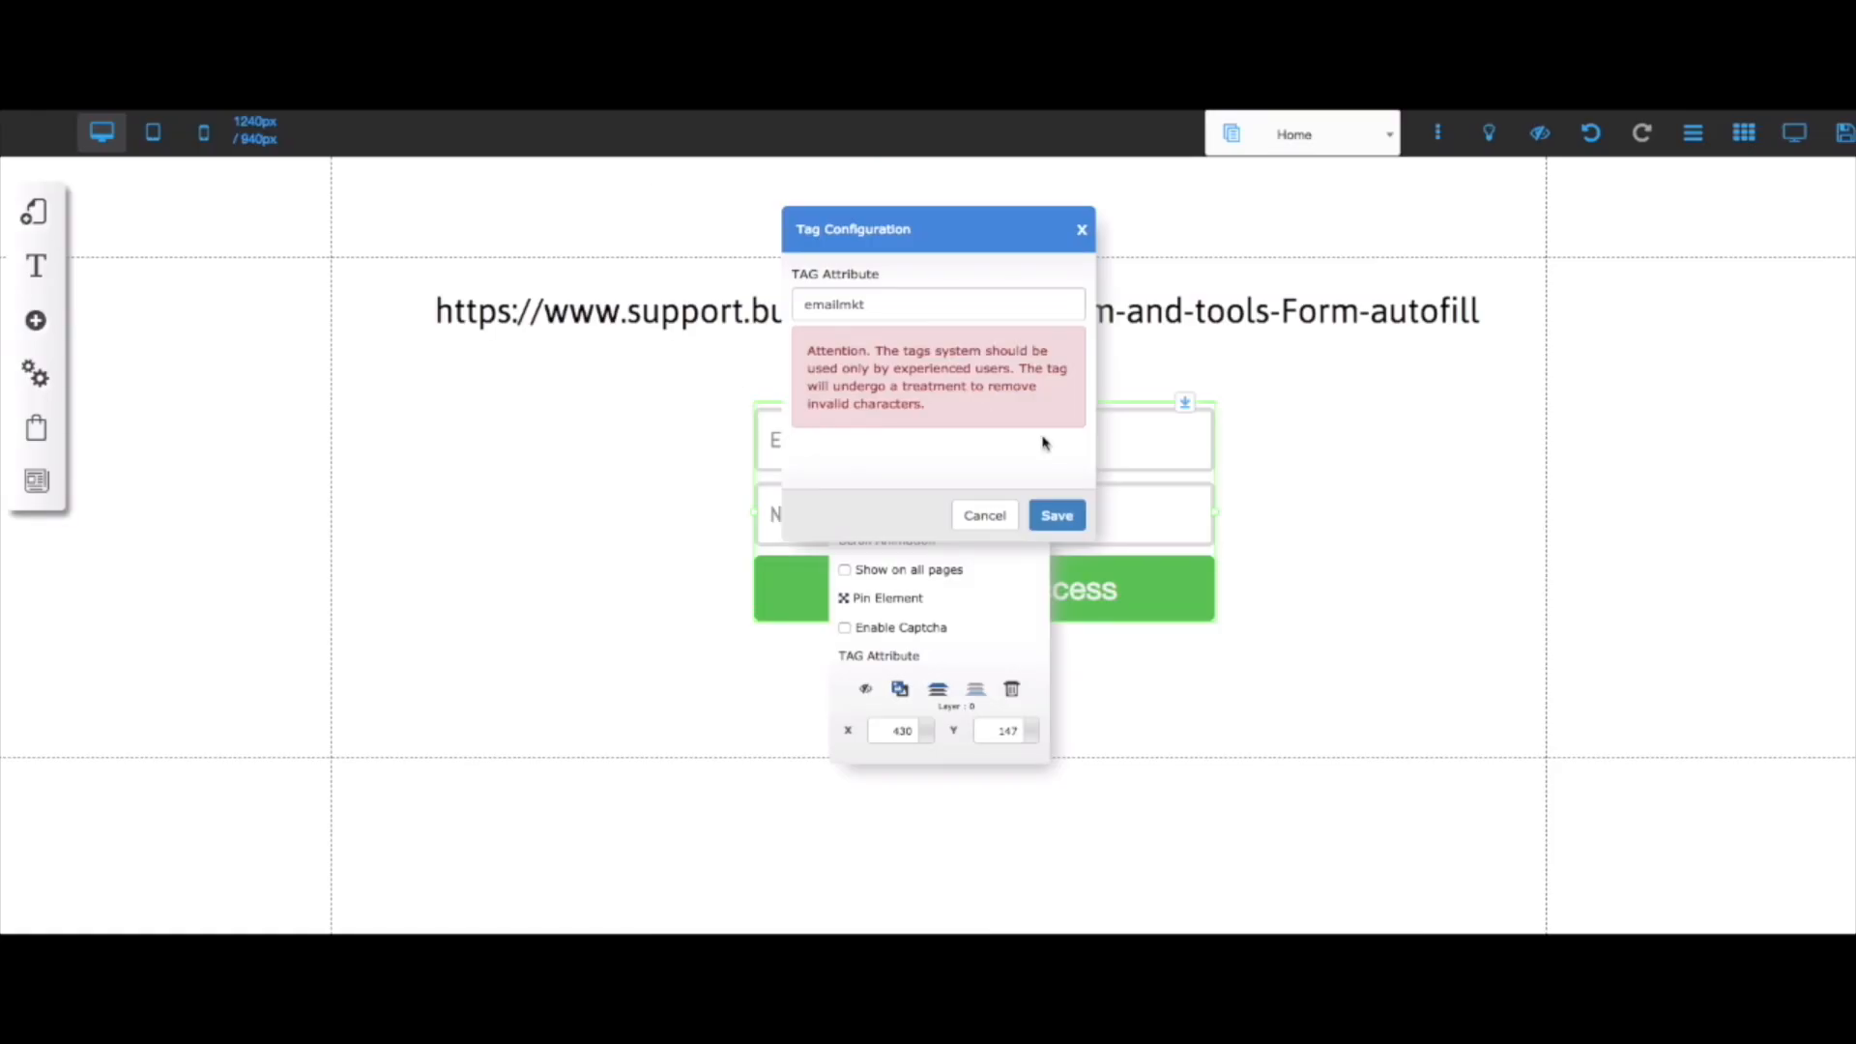
click(1056, 516)
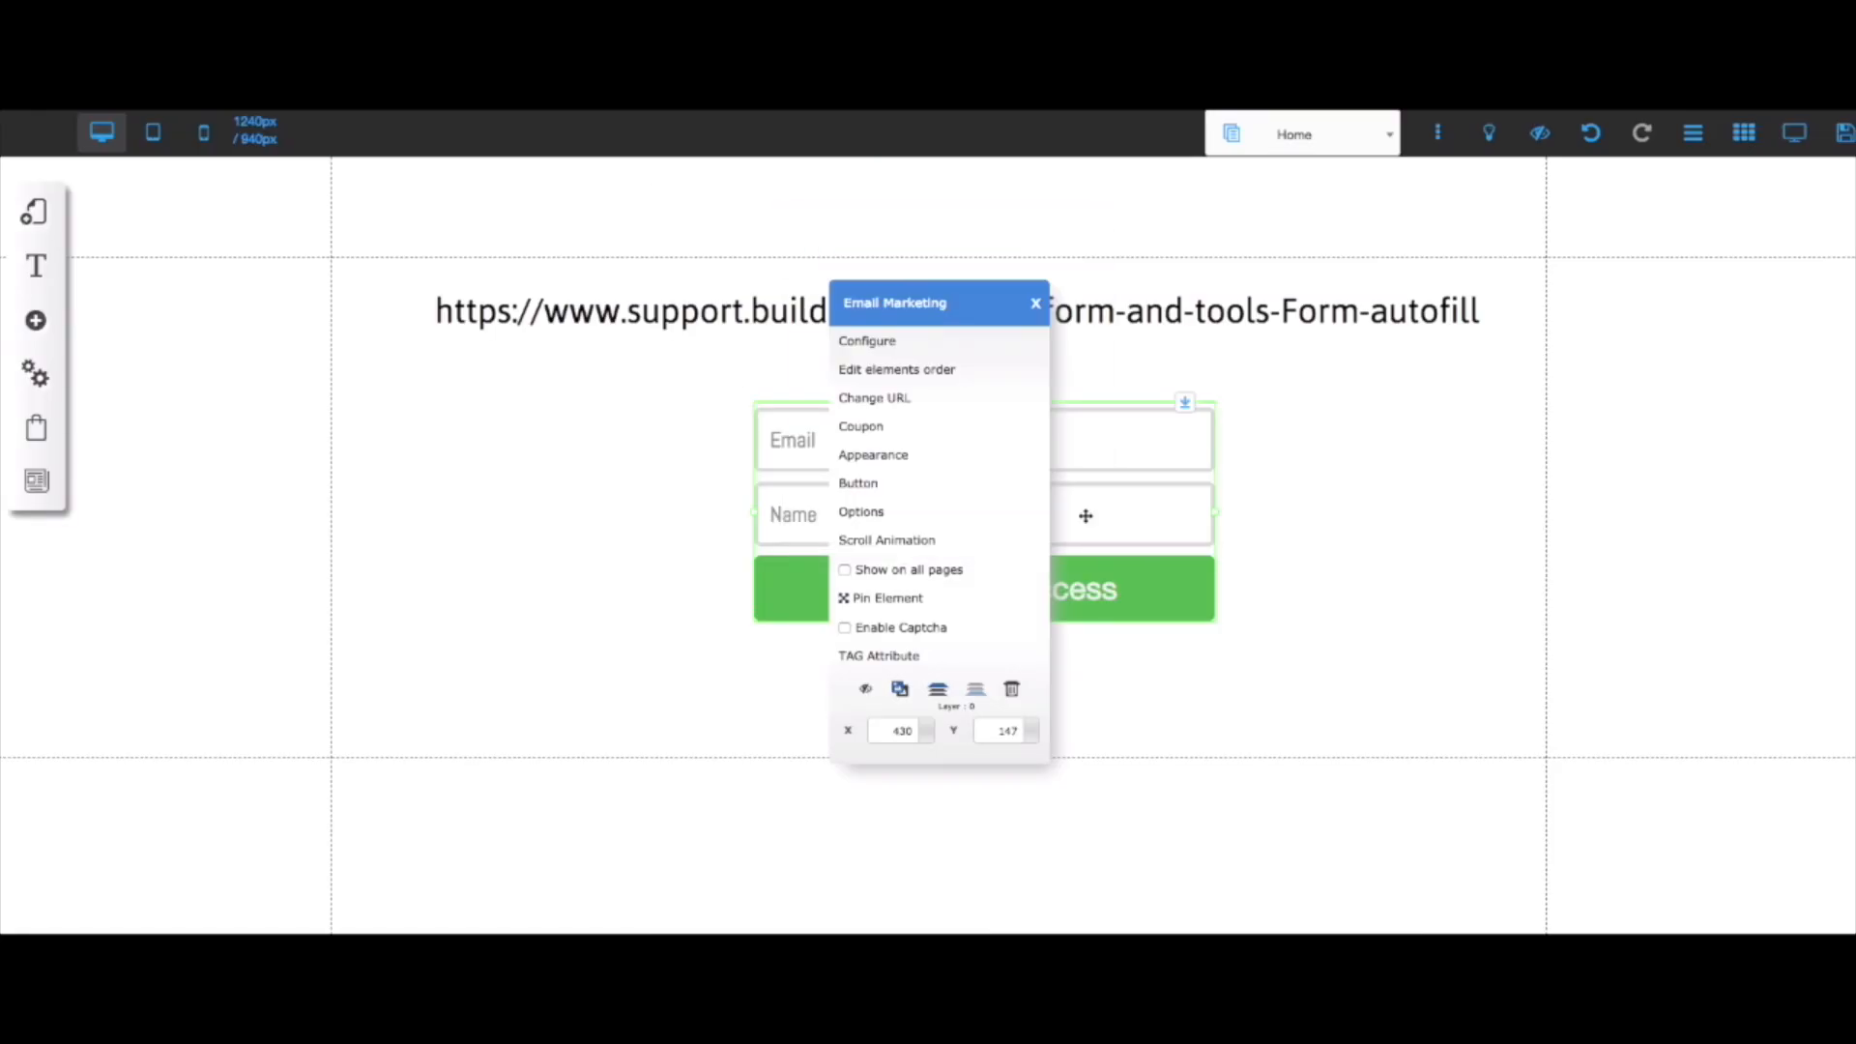
click(1321, 709)
Switch to the Página em Branco page and save receiveform as its form's TAG Attribute.
click(50, 238)
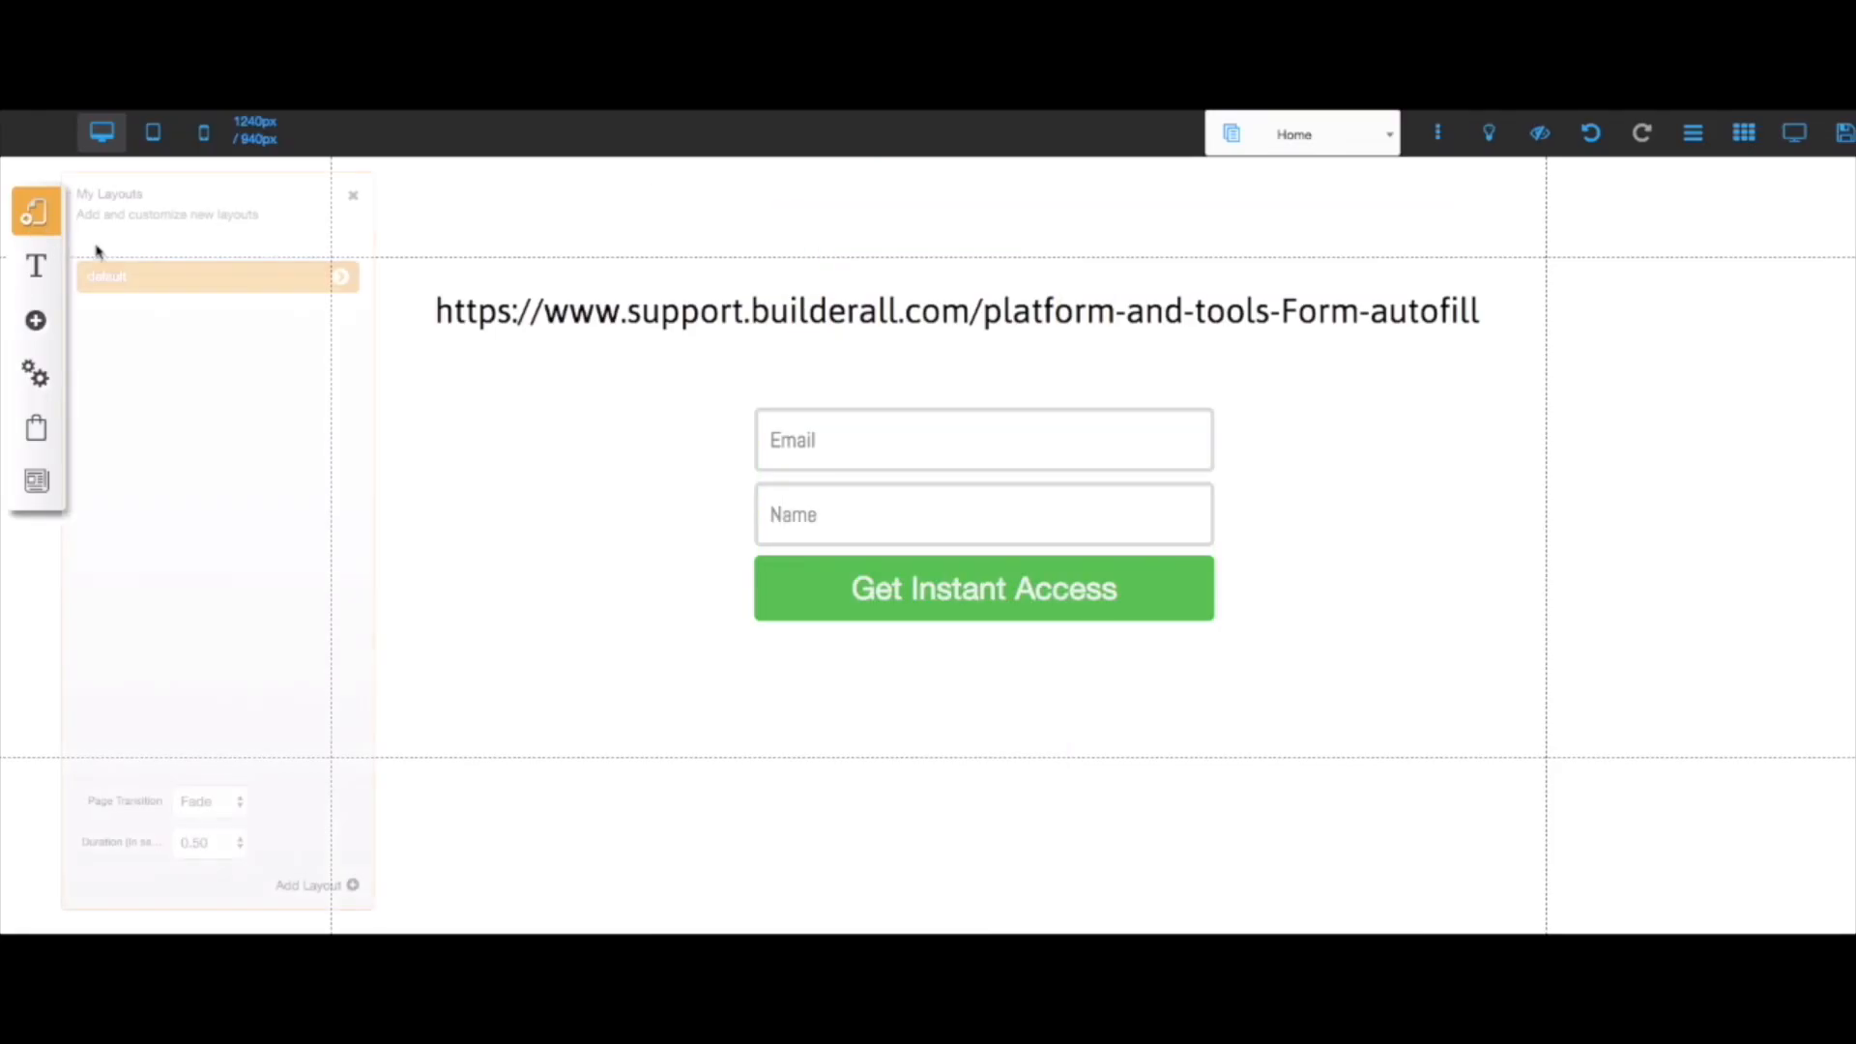
click(339, 278)
click(257, 443)
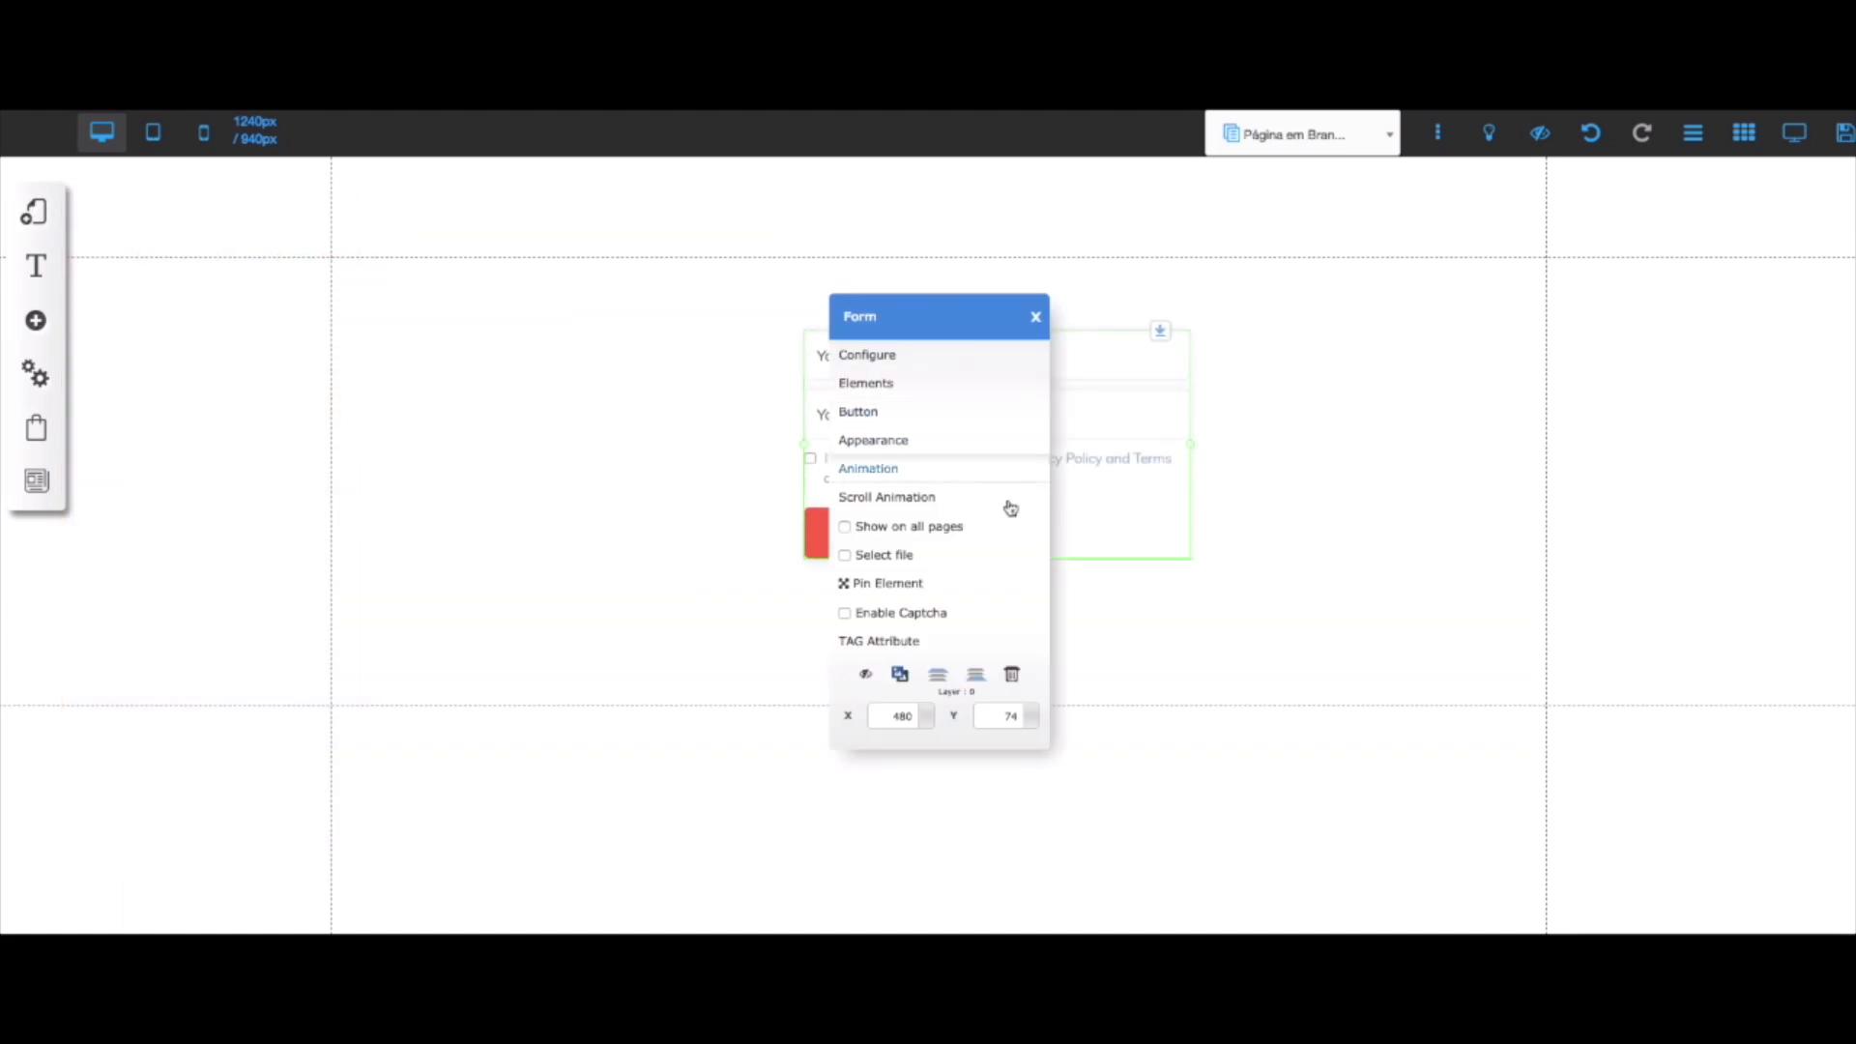
click(933, 642)
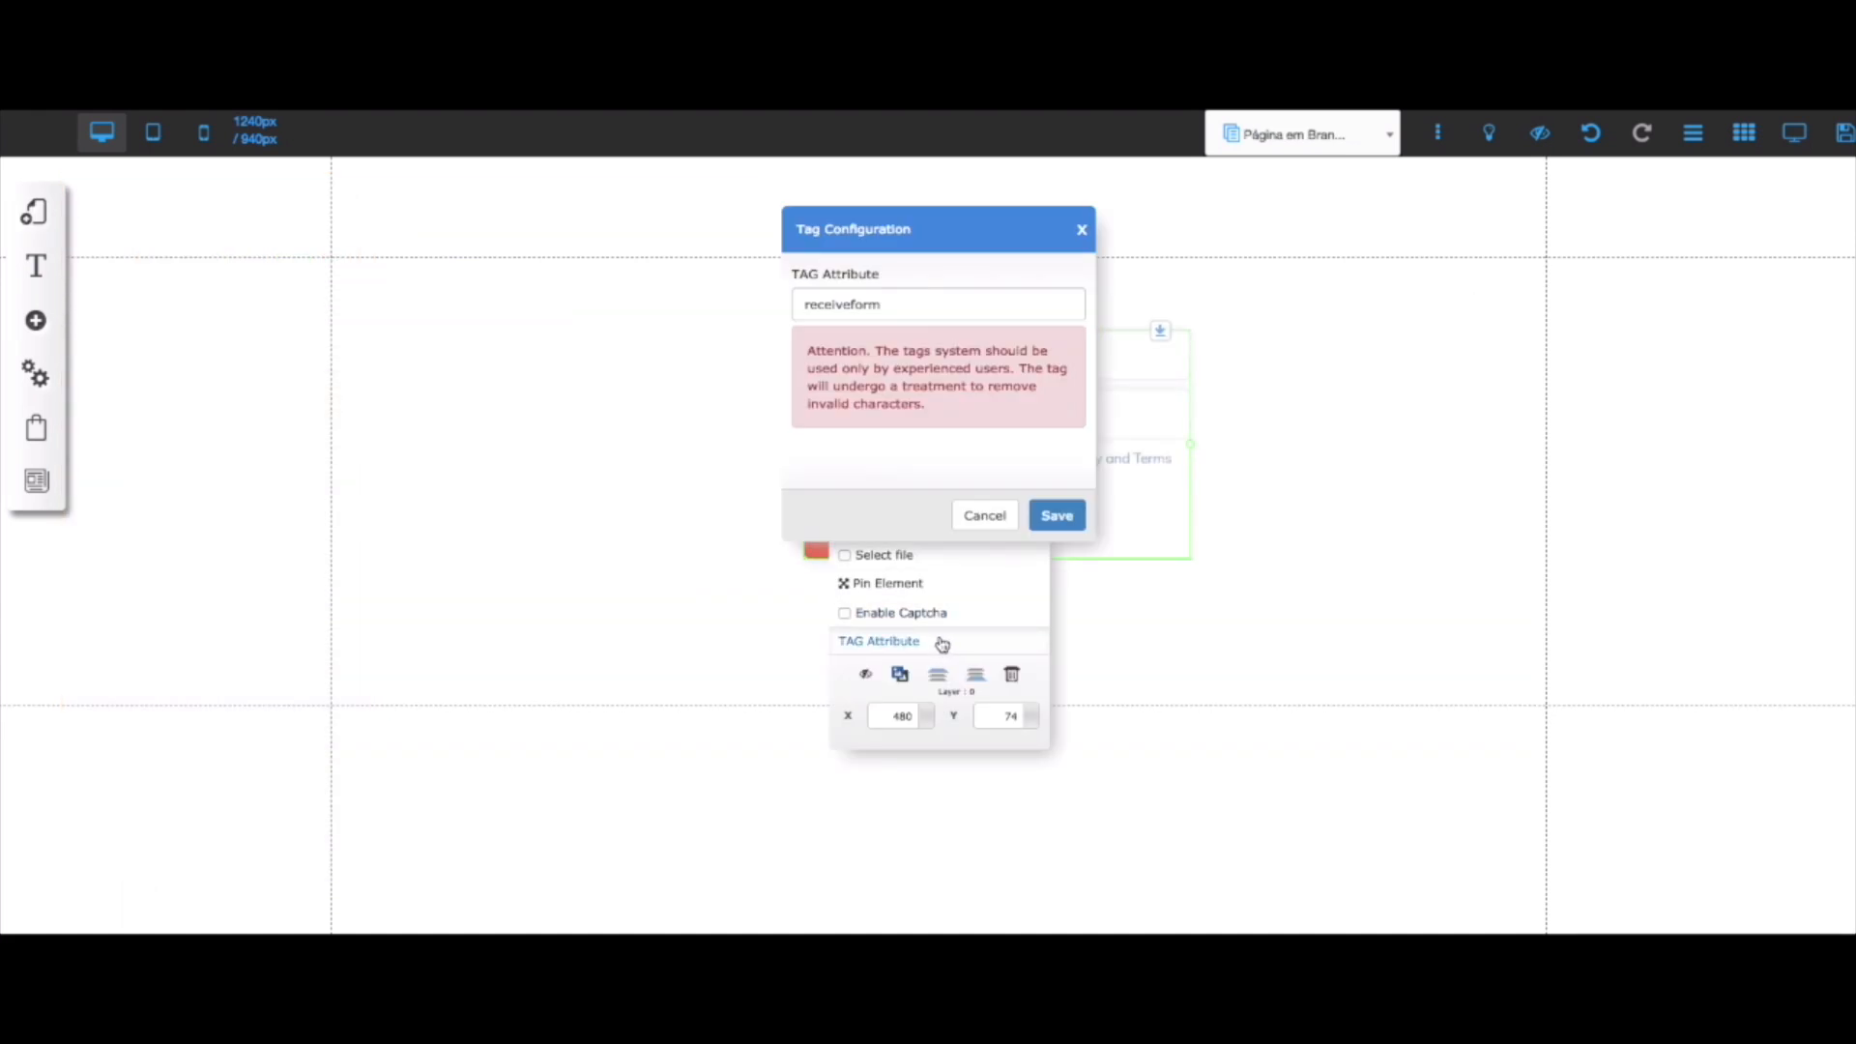
double_click(886, 305)
click(887, 307)
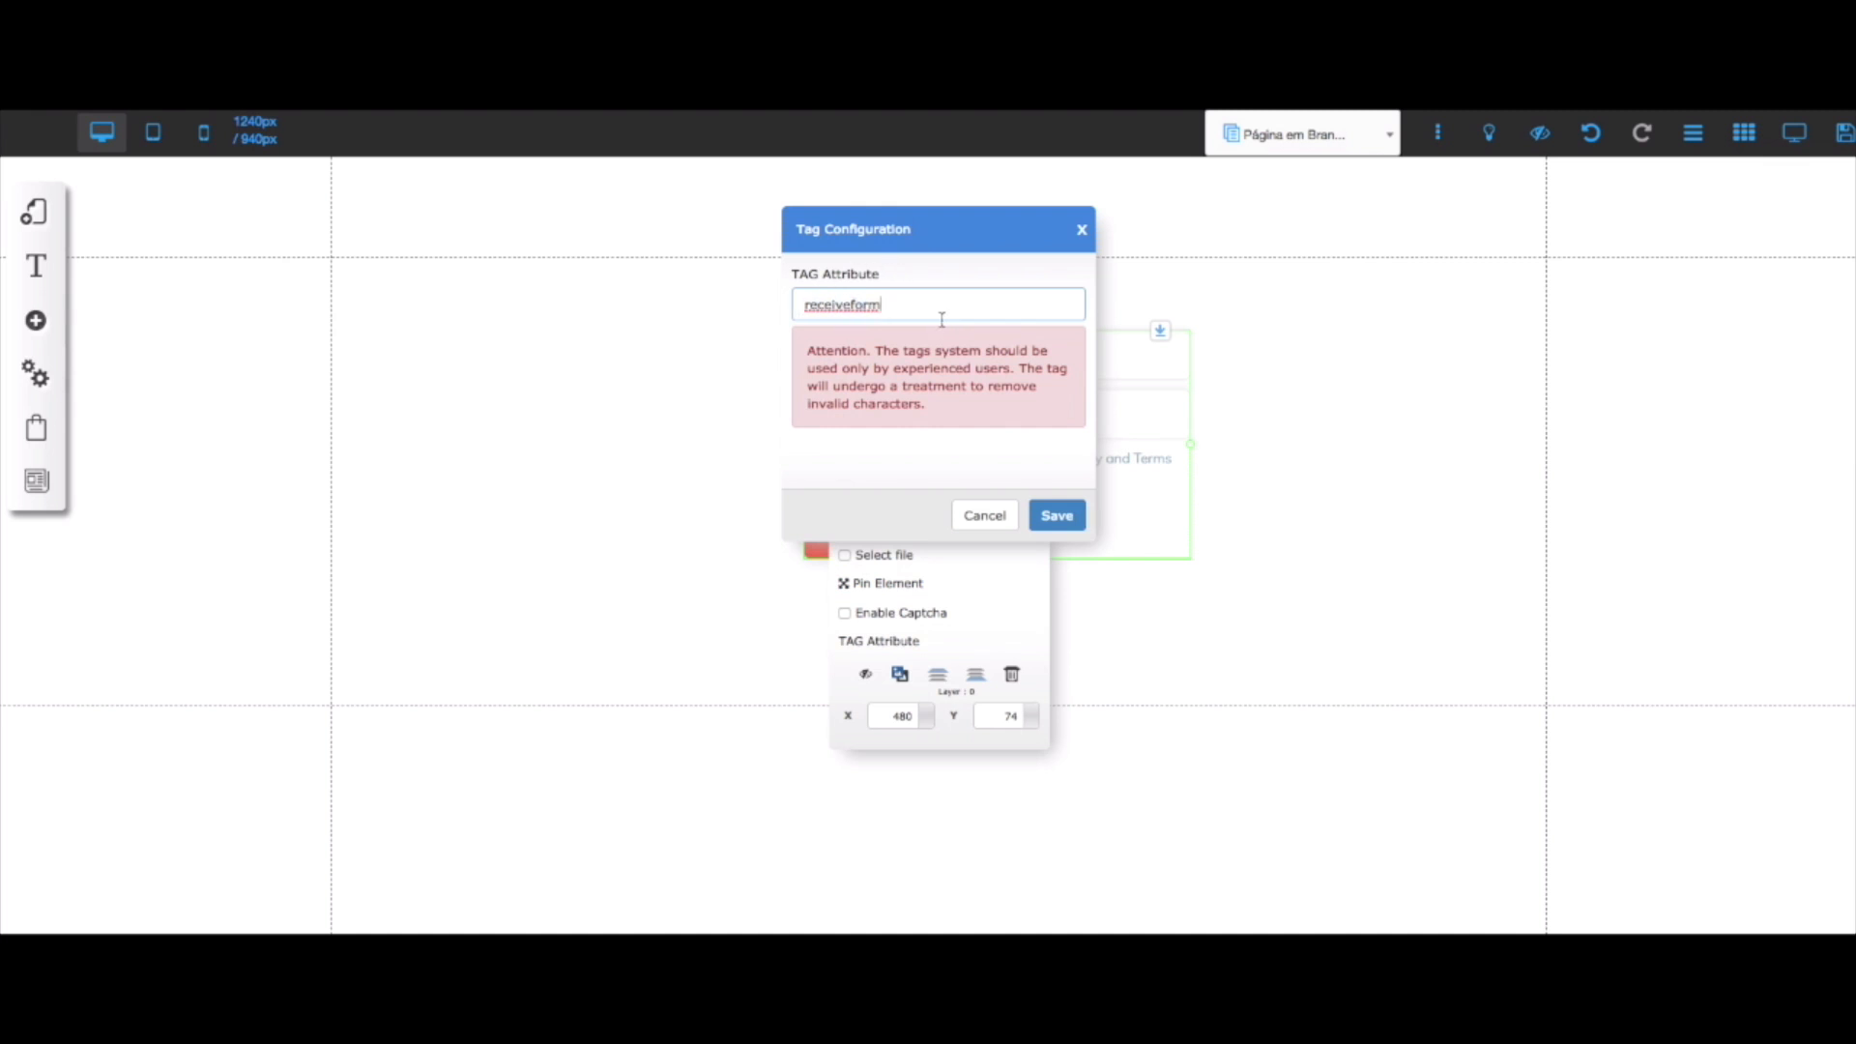
click(1058, 515)
click(1272, 568)
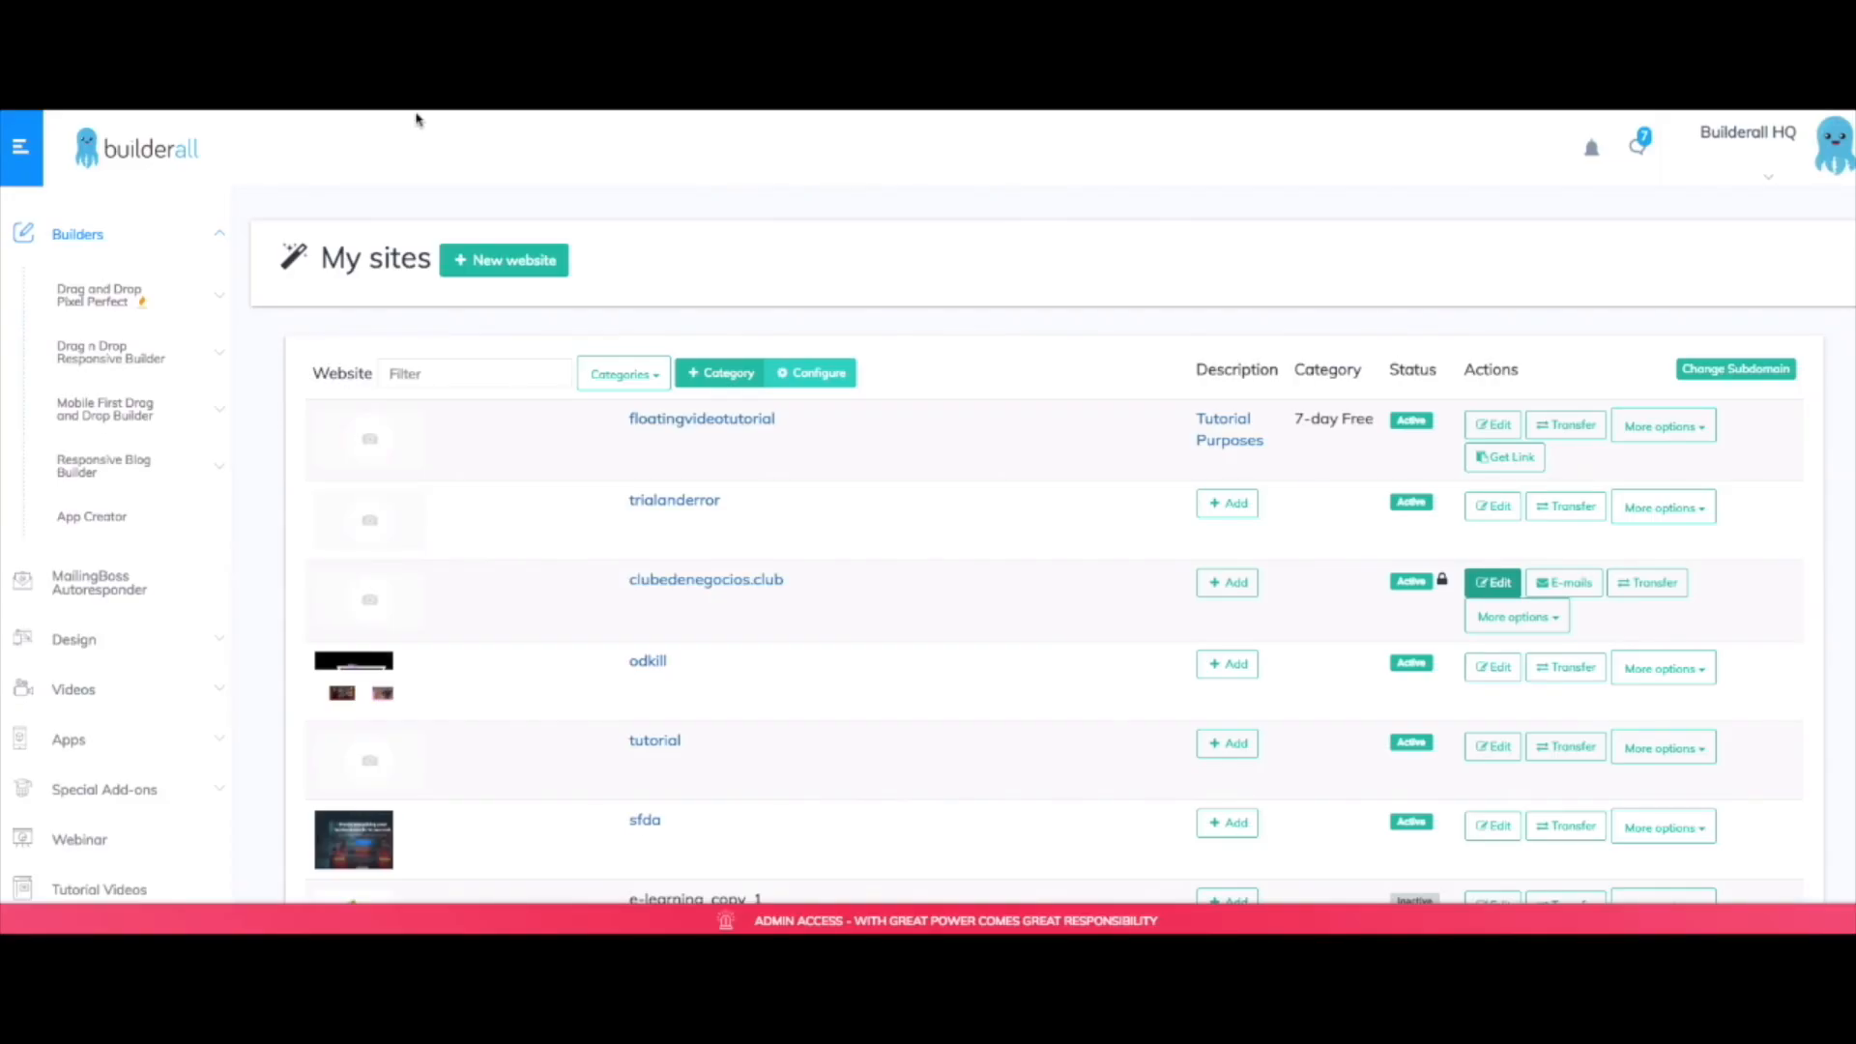
Open the live clubedenegocios.club site and submit its form with a test email address and first name.
click(721, 583)
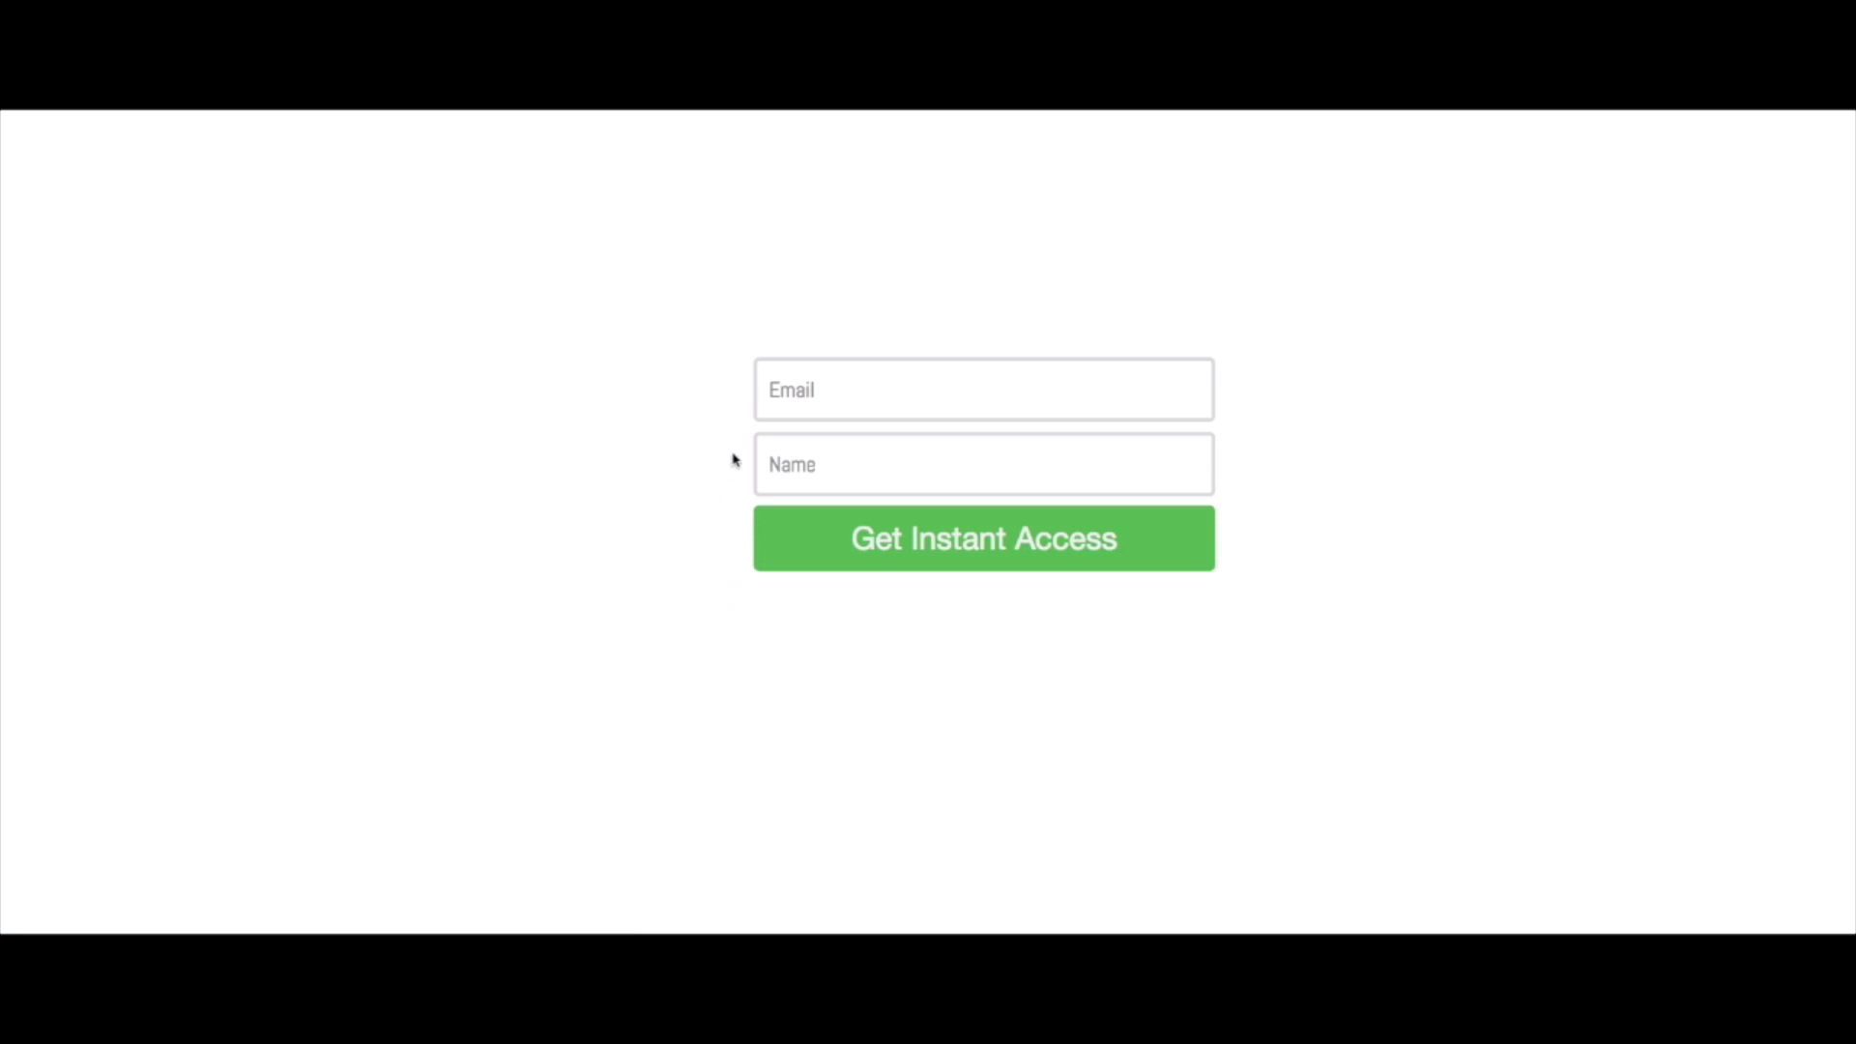
click(889, 401)
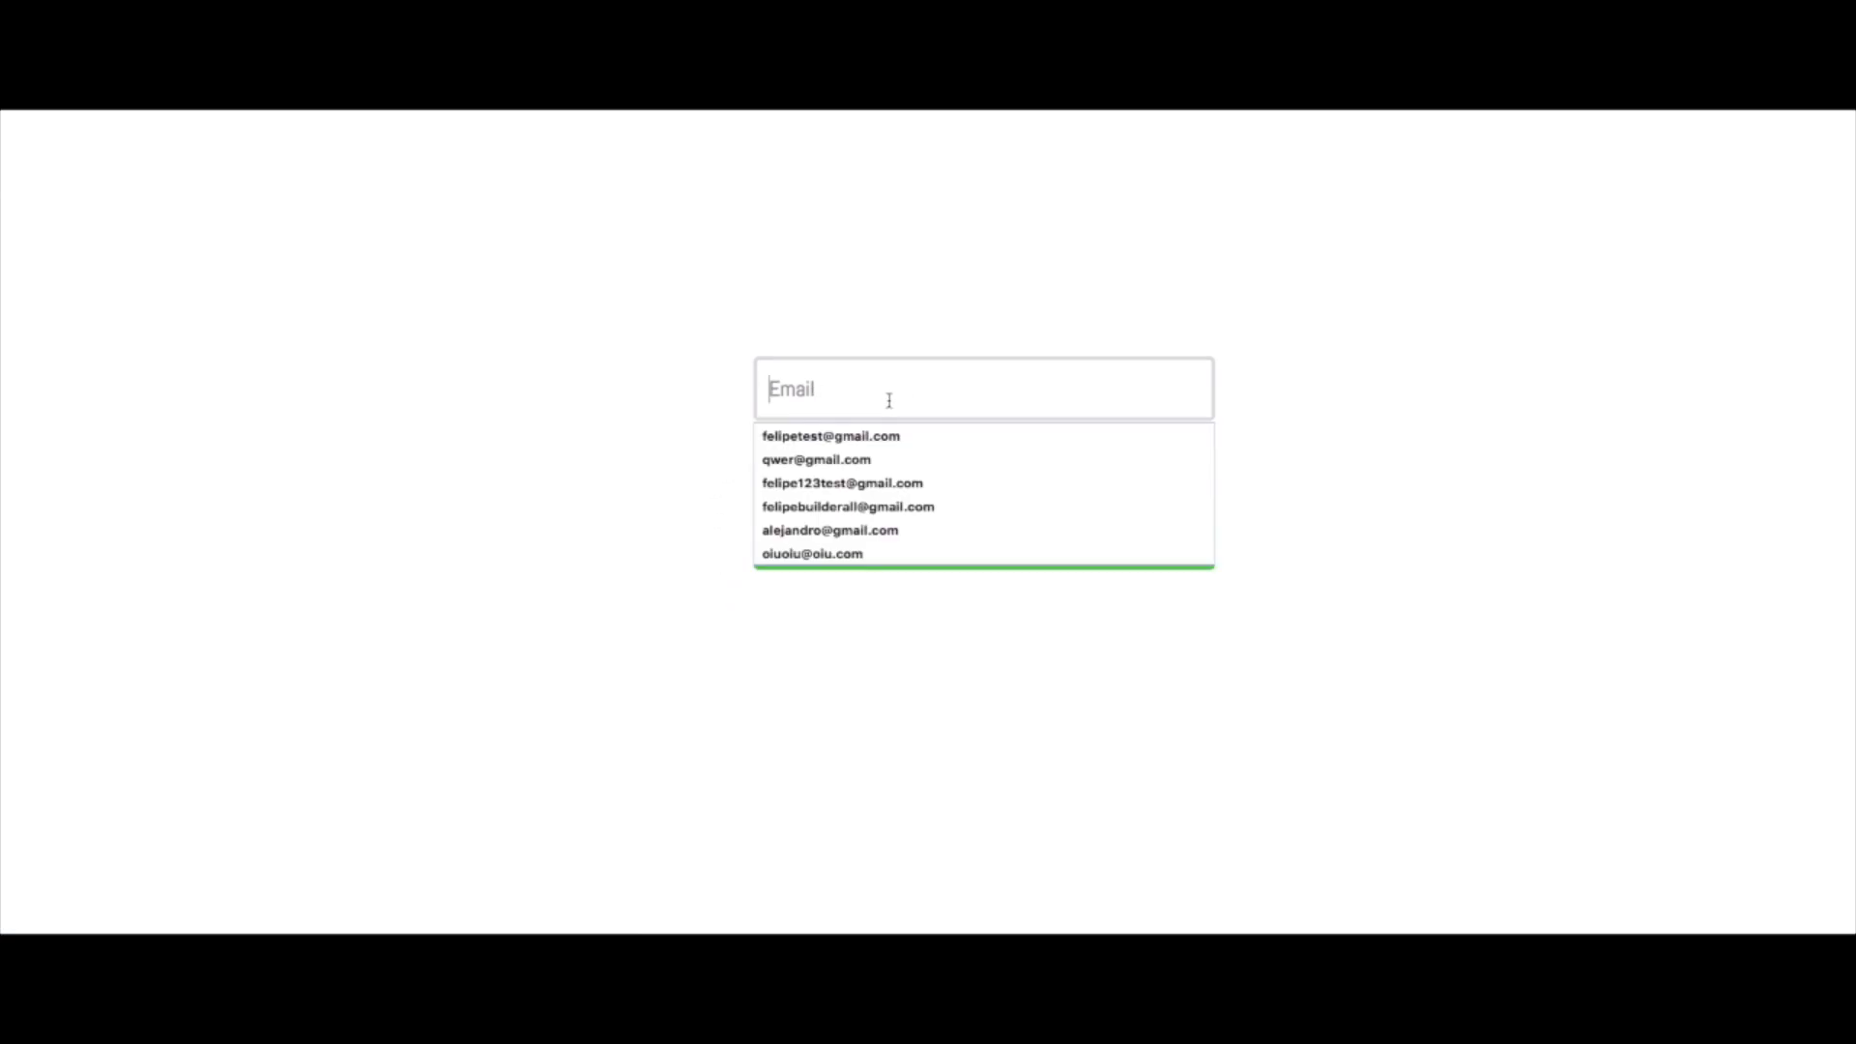
click(889, 484)
click(886, 468)
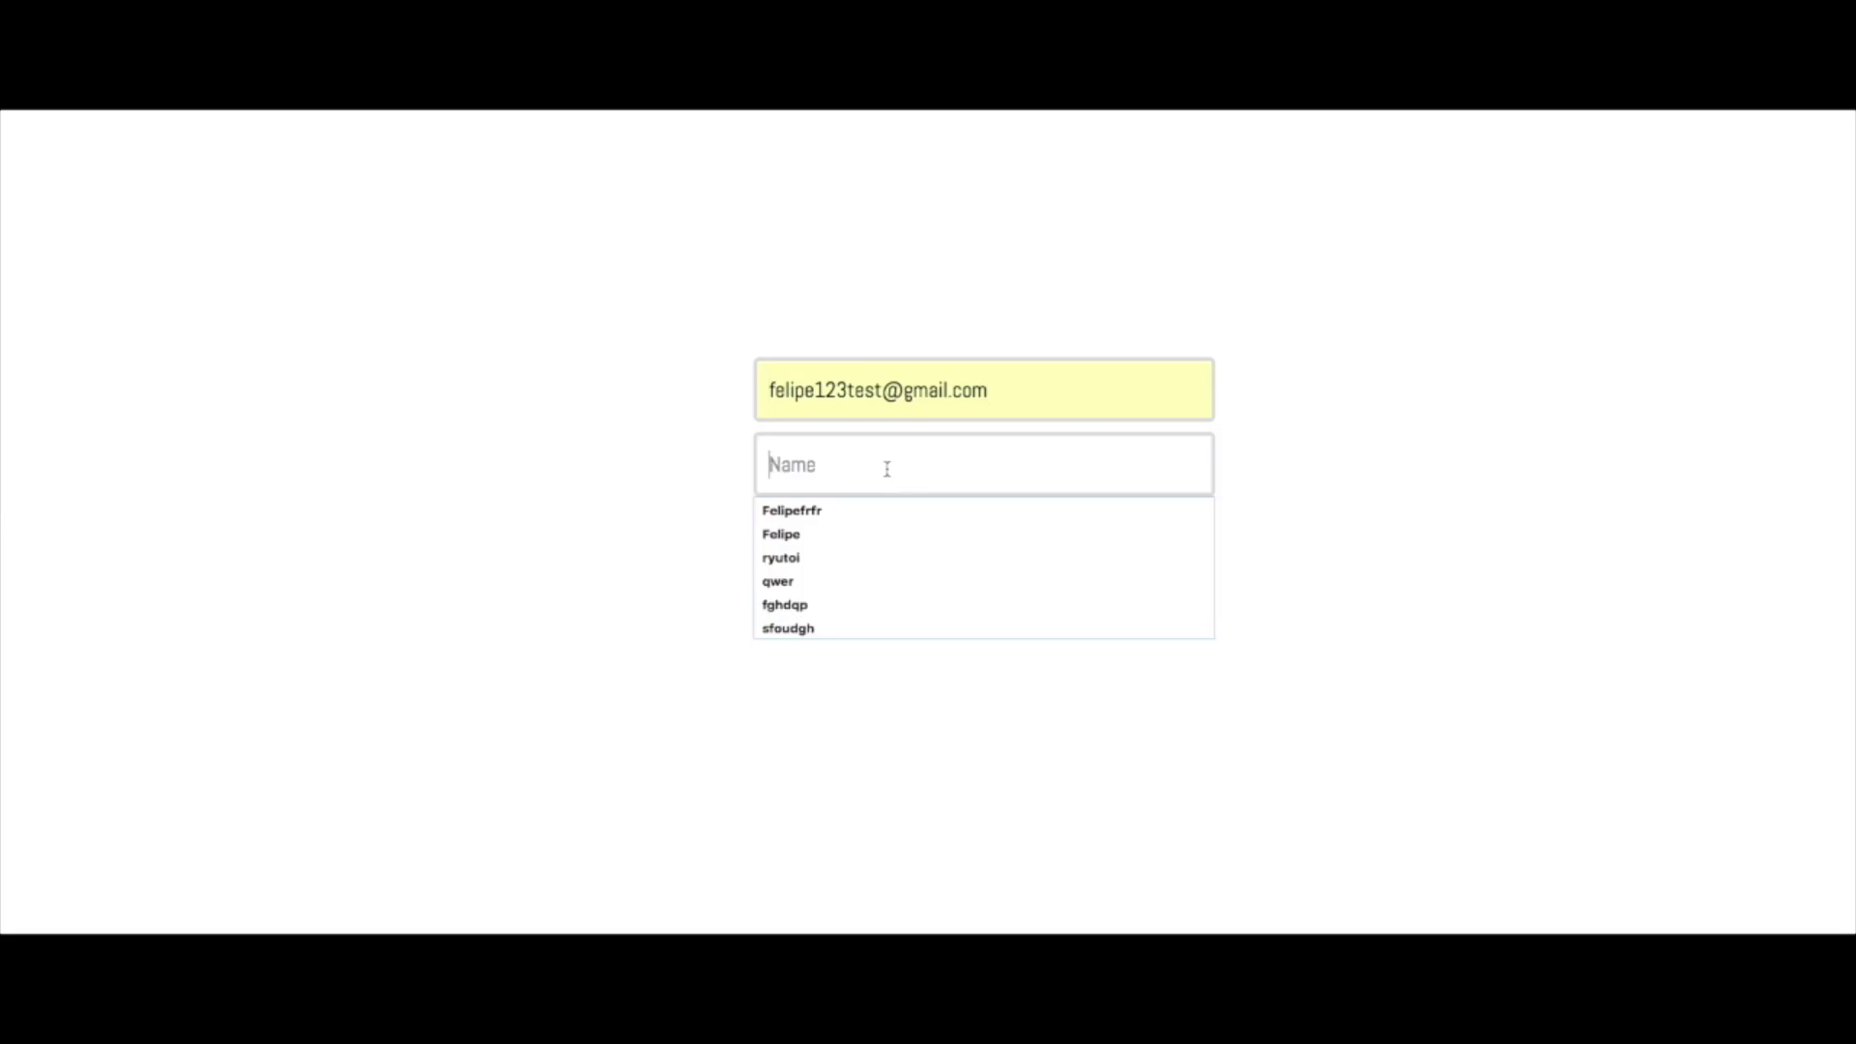
click(860, 531)
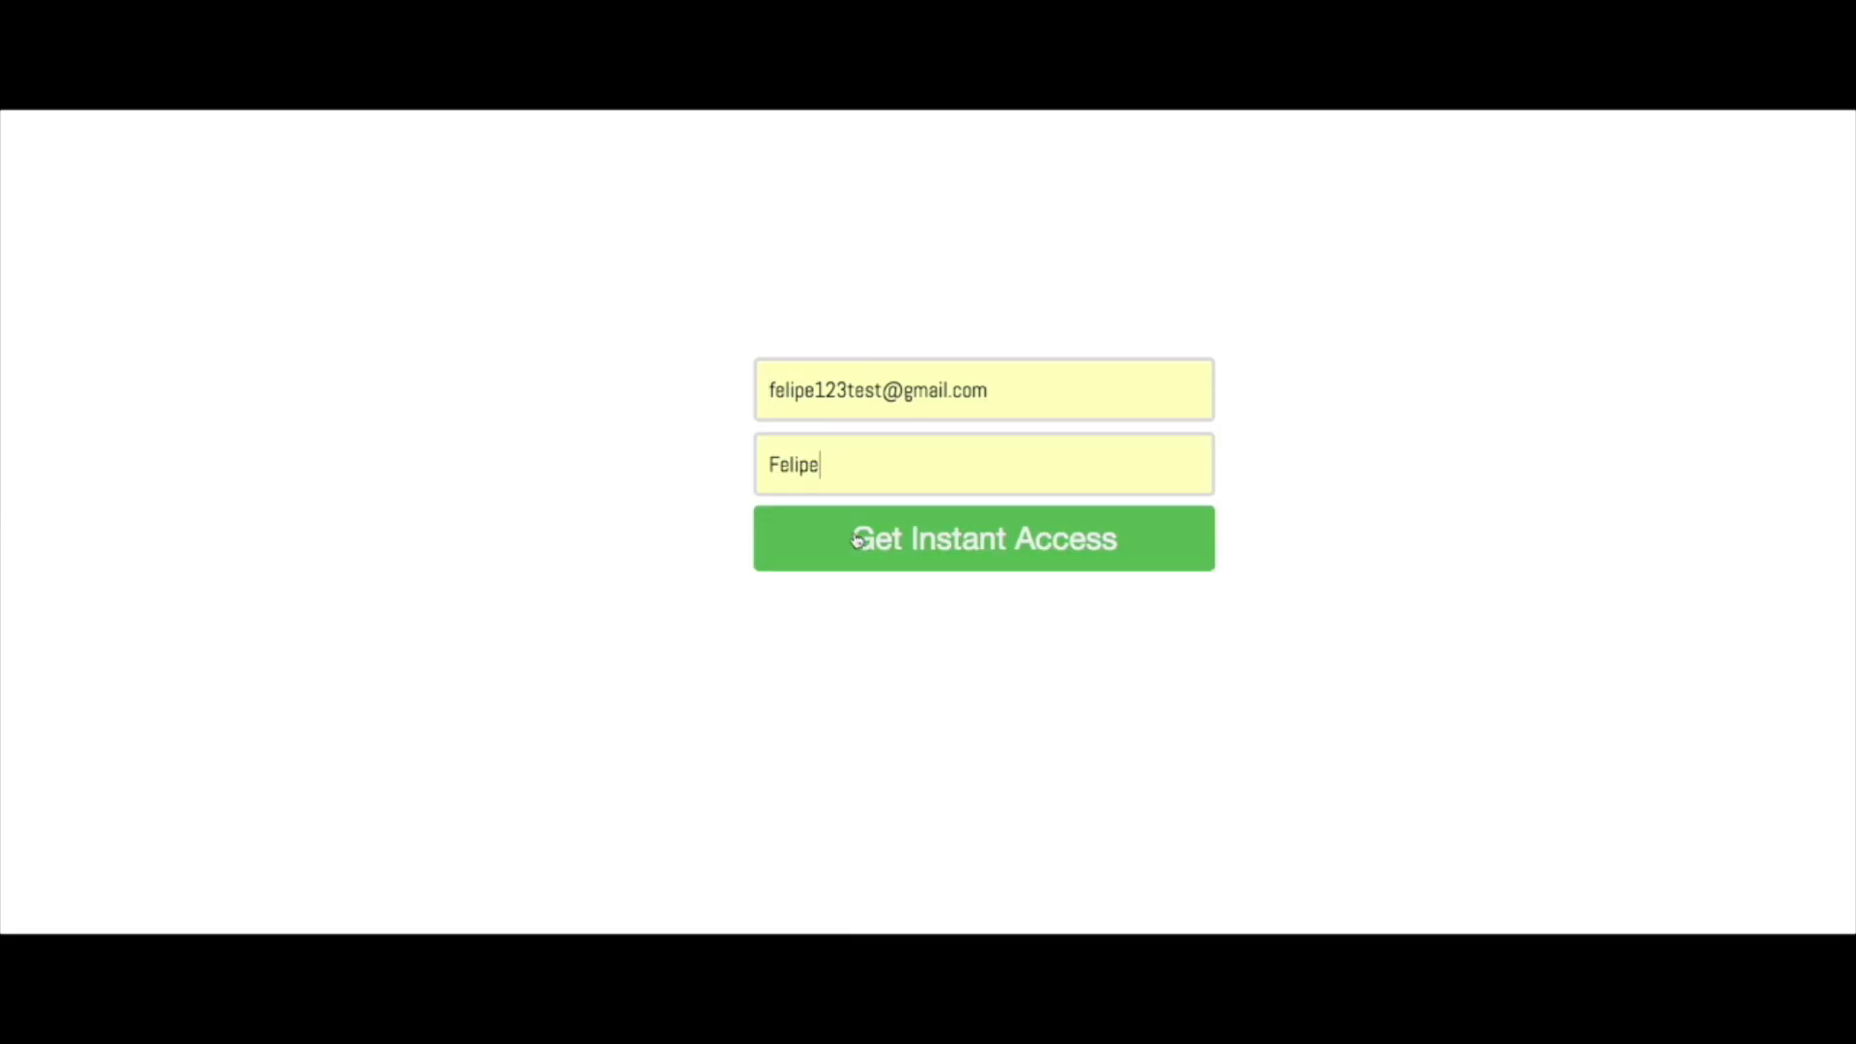
click(977, 560)
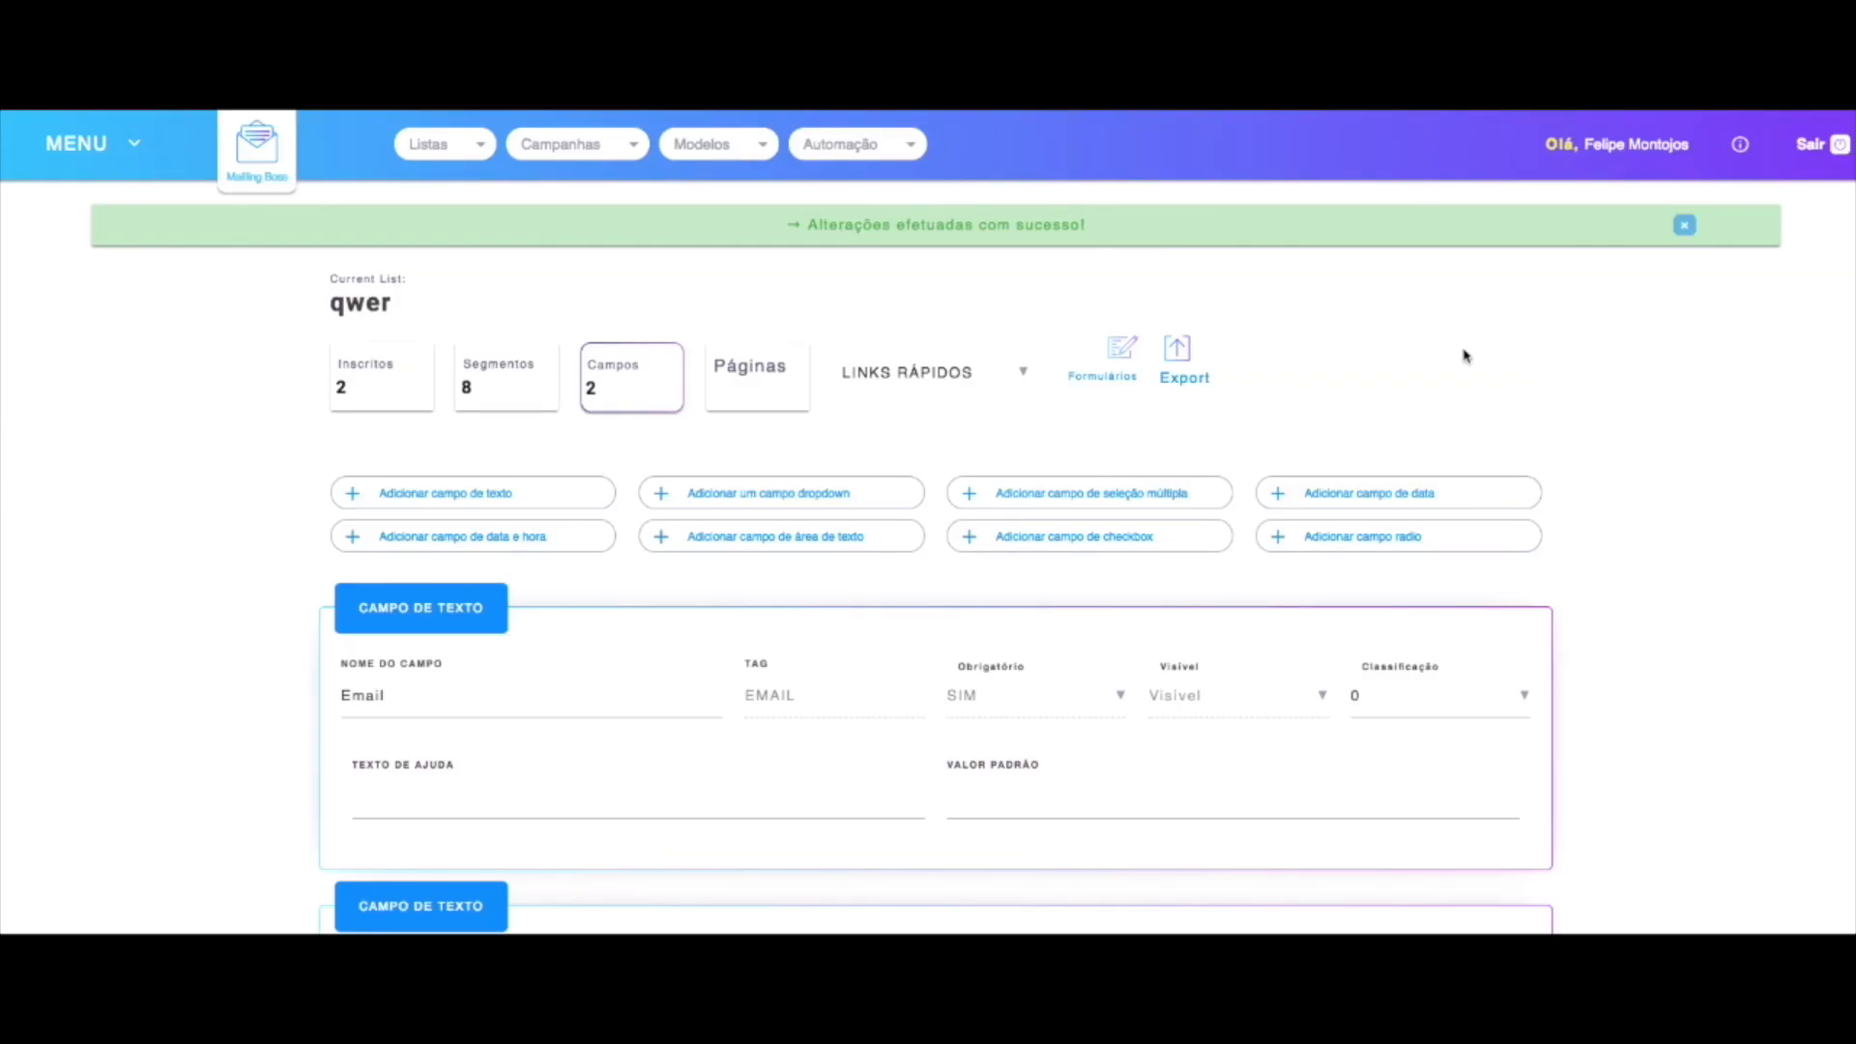
In Mailing Boss, open the Pending subscribe page of the qwer list for editing.
click(275, 172)
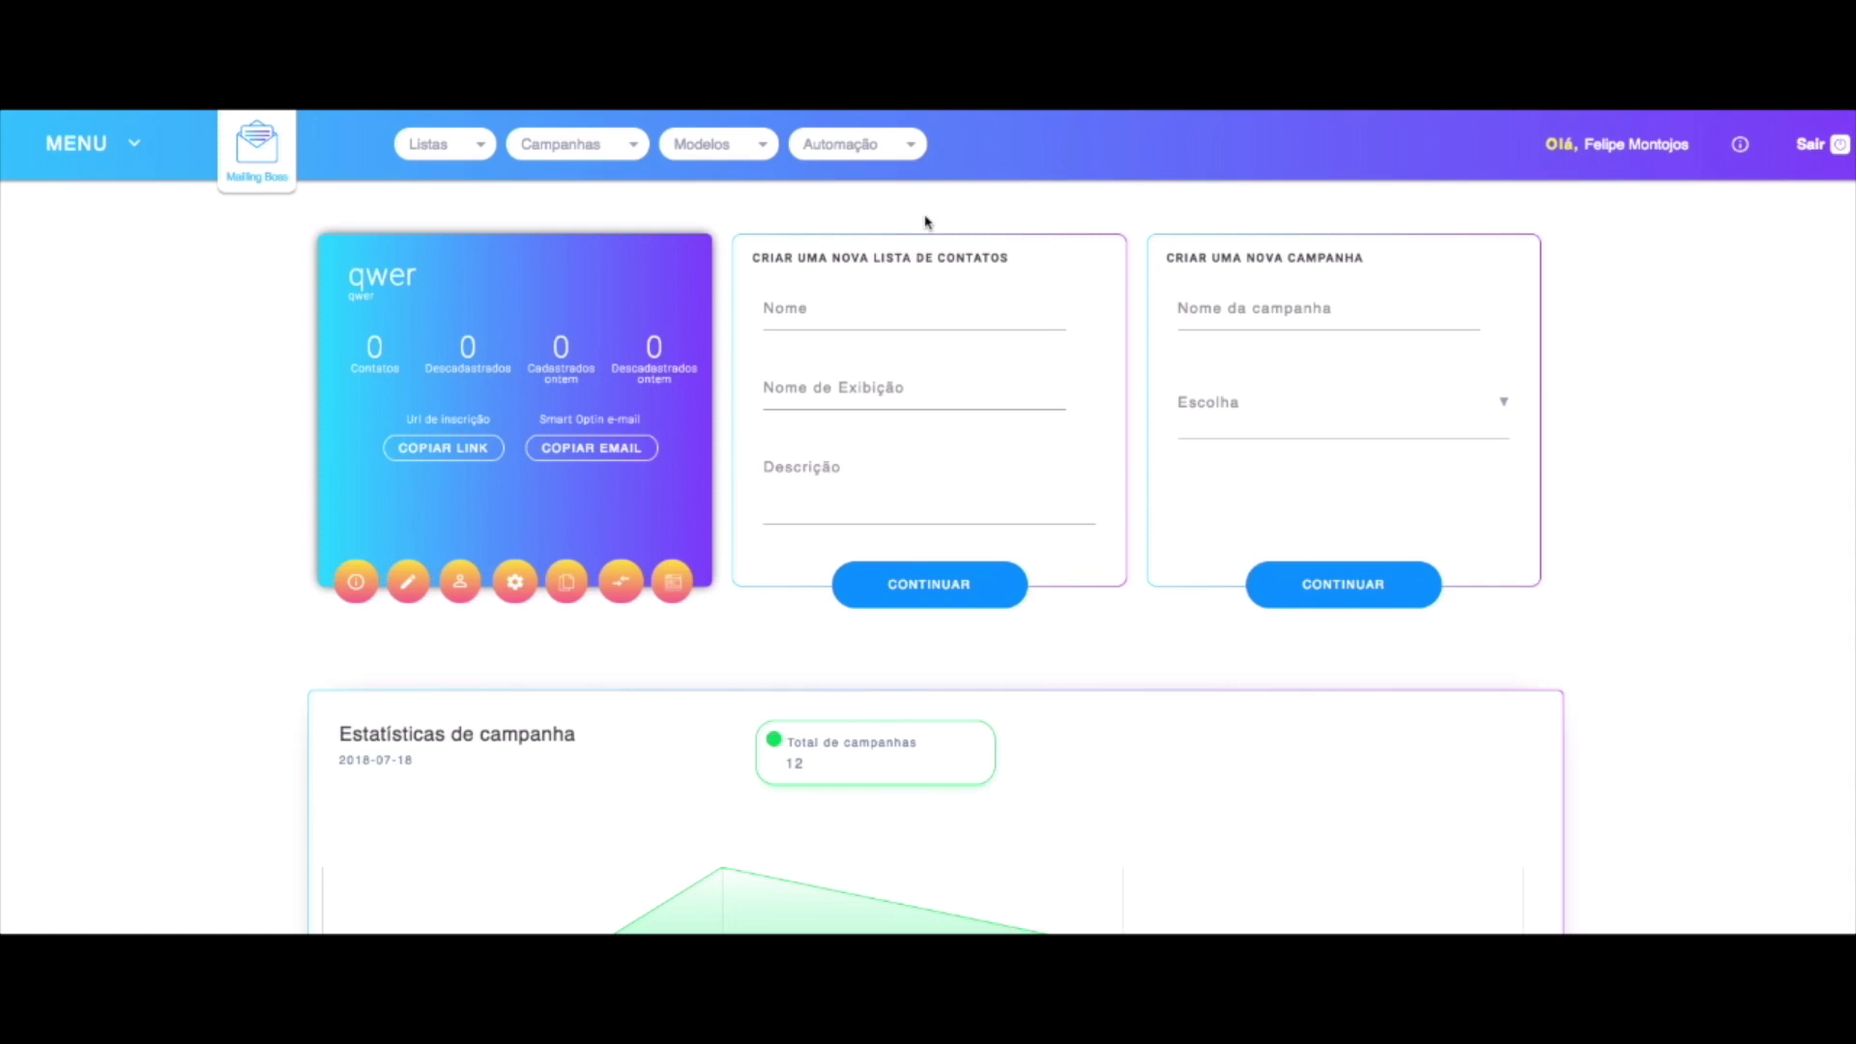
mouse_move(1720, 169)
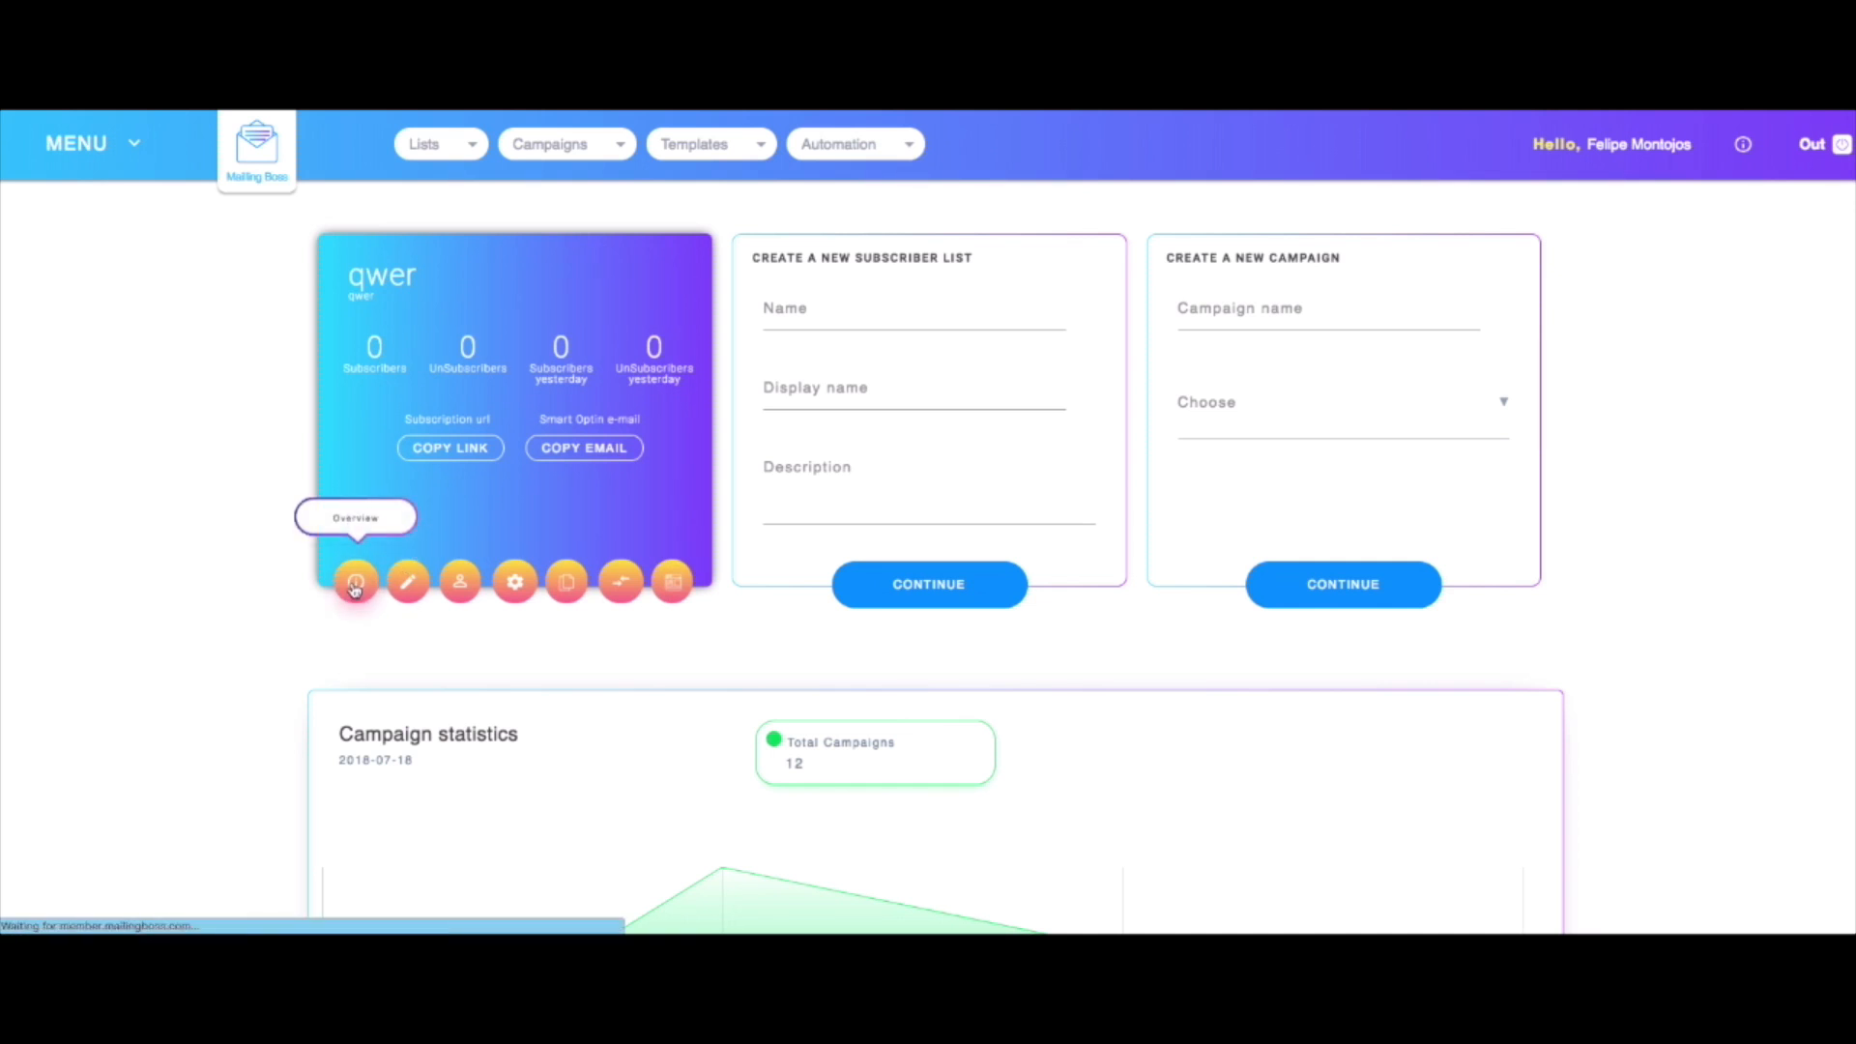
click(402, 597)
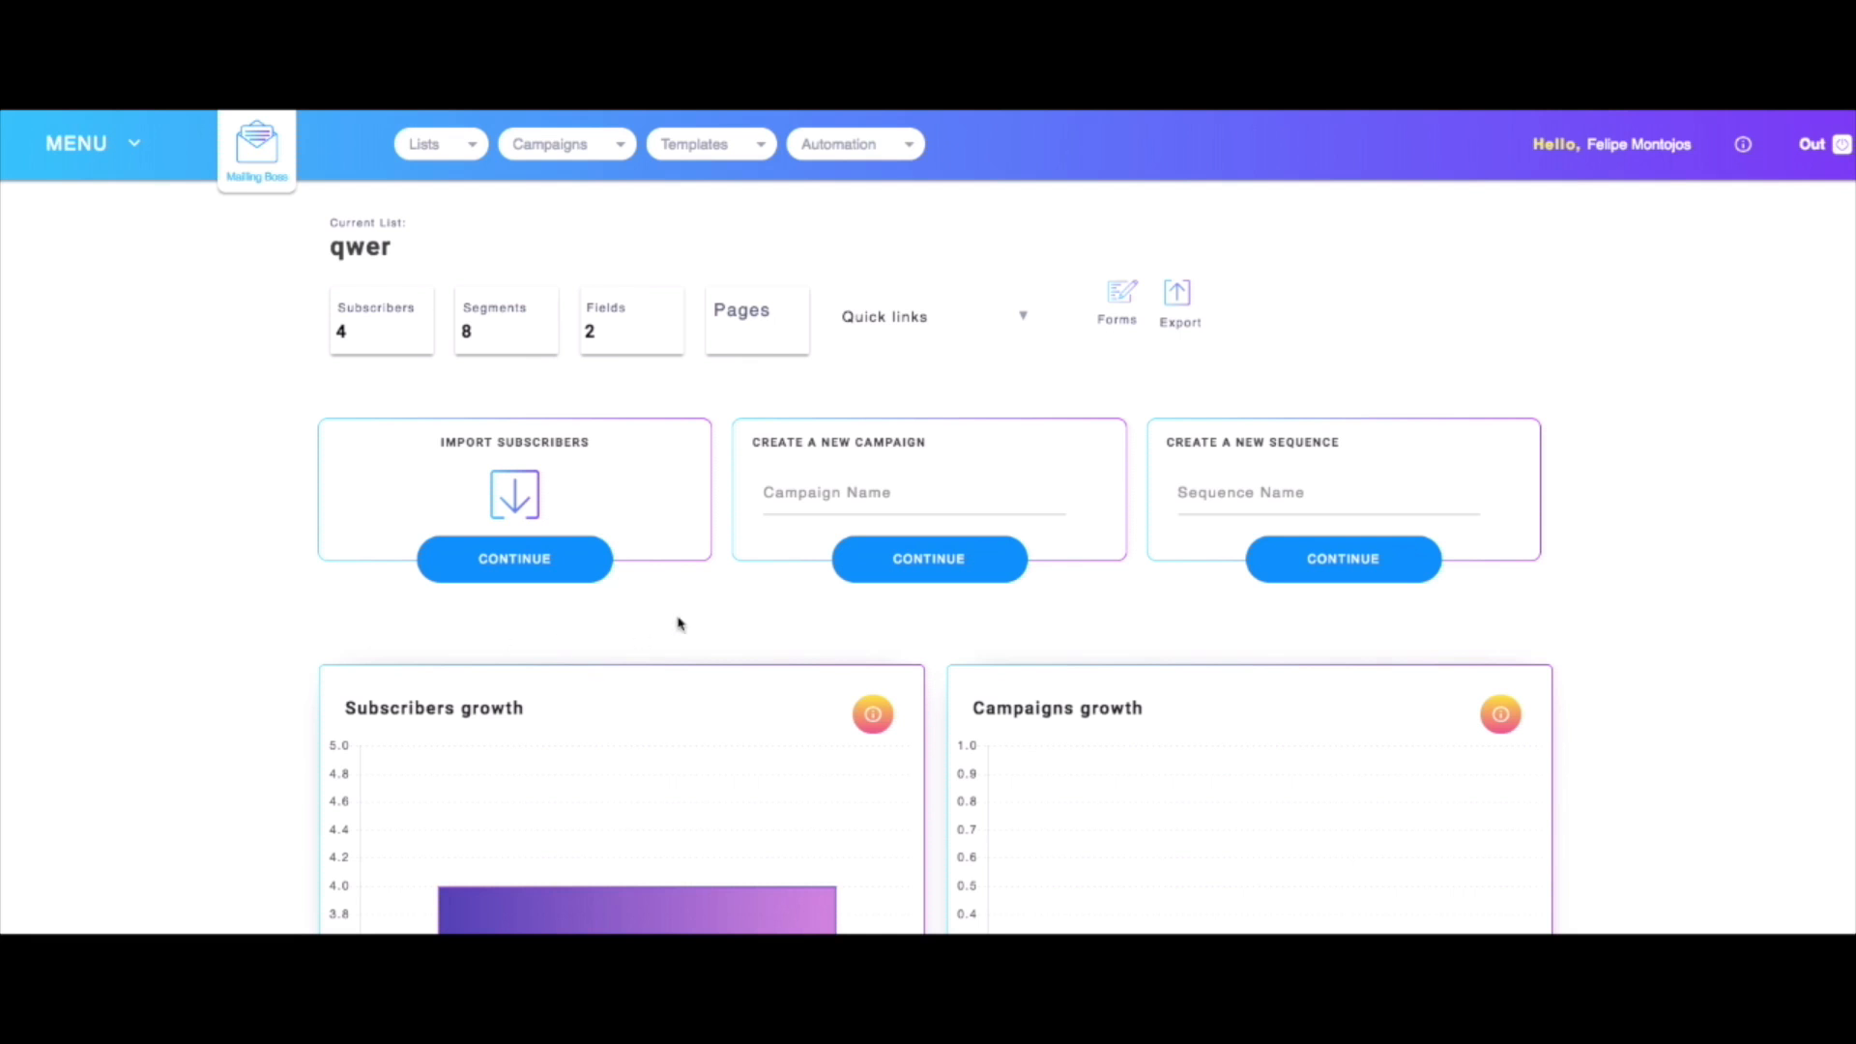
click(758, 333)
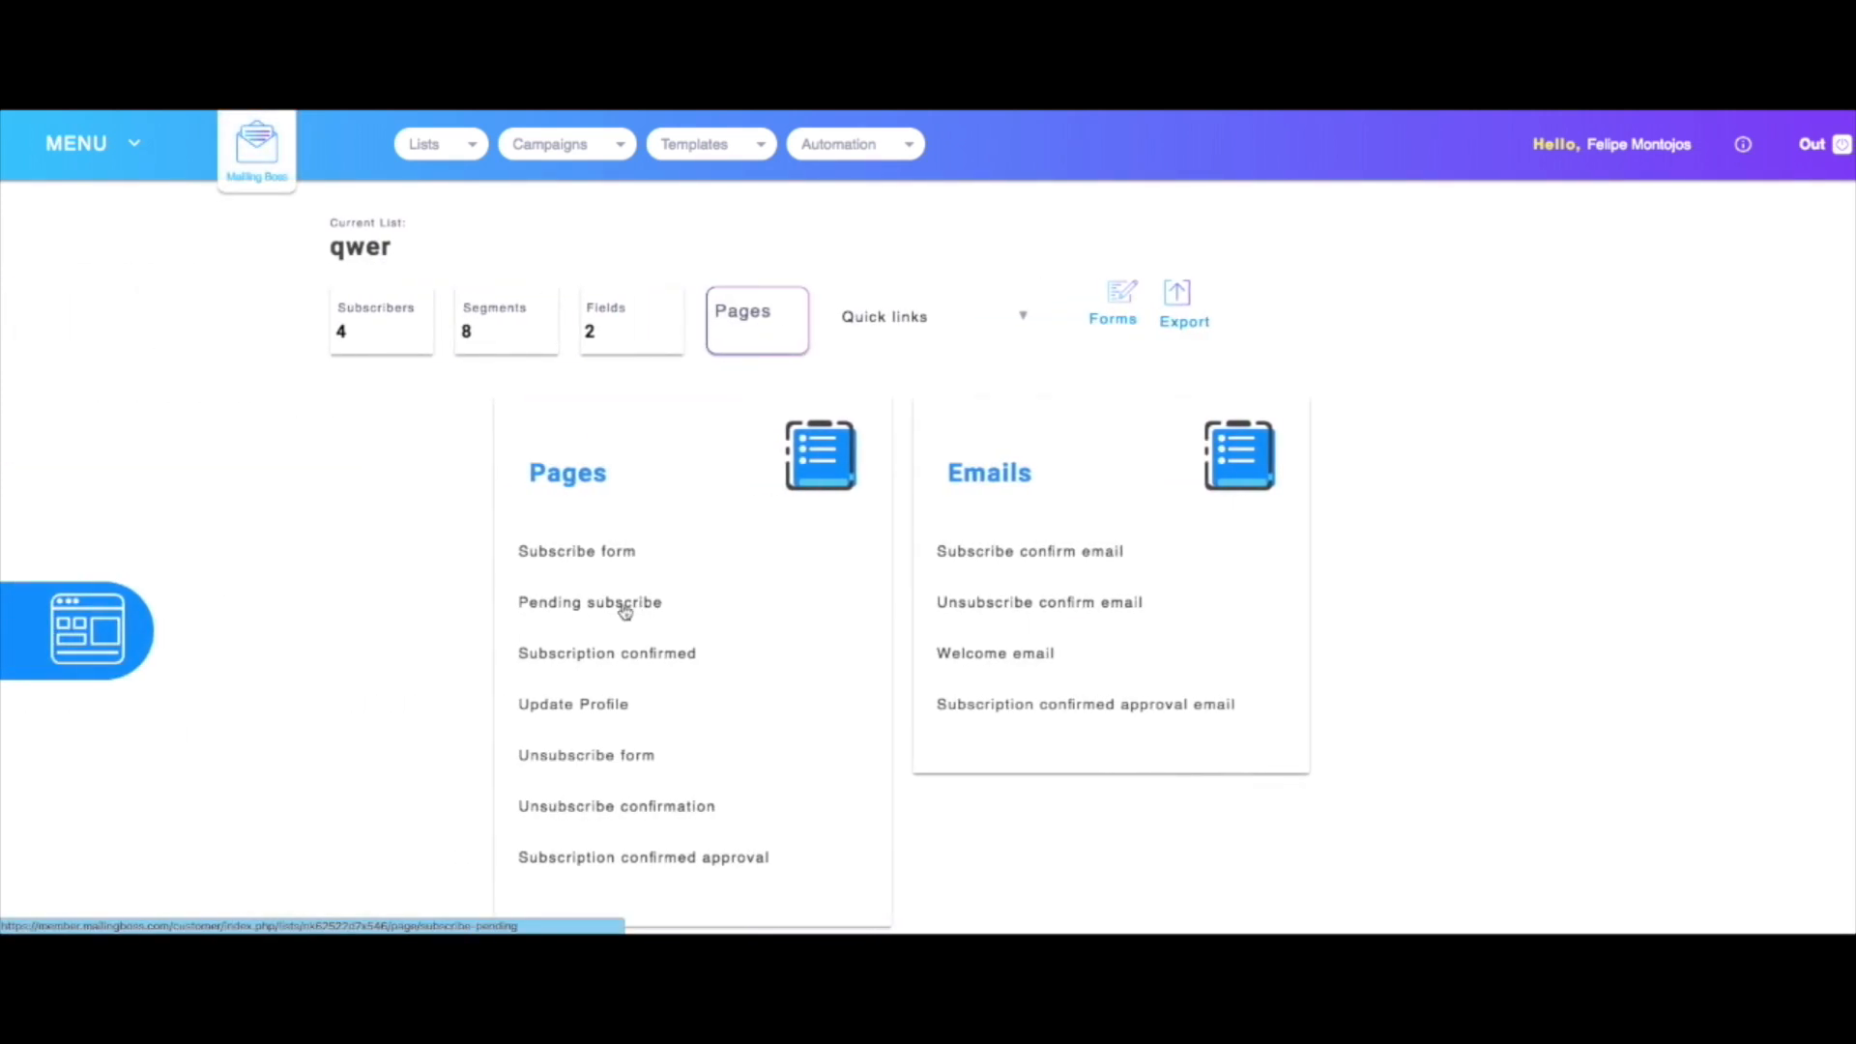
click(648, 603)
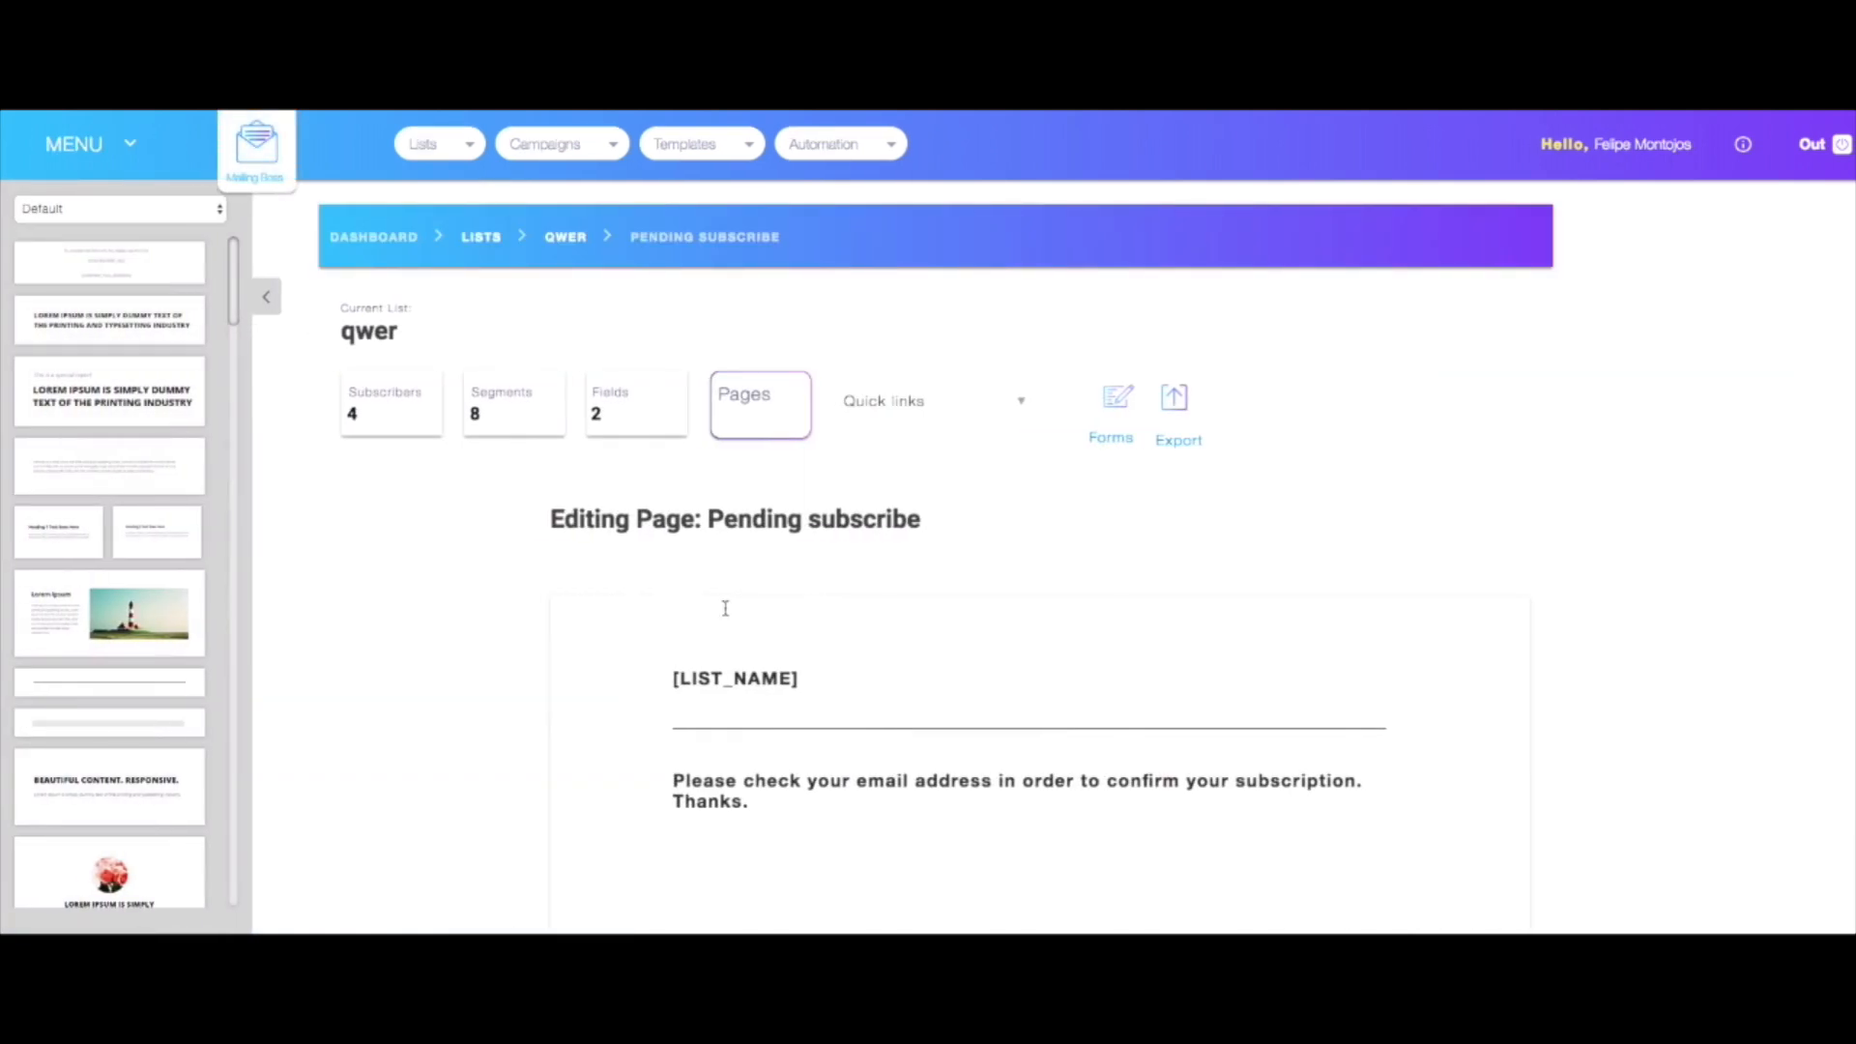
Expand the Pending subscribe page's advanced settings and examine the subscriber redirect URL option.
scroll(837, 617, down, 2)
scroll(841, 618, down, 1)
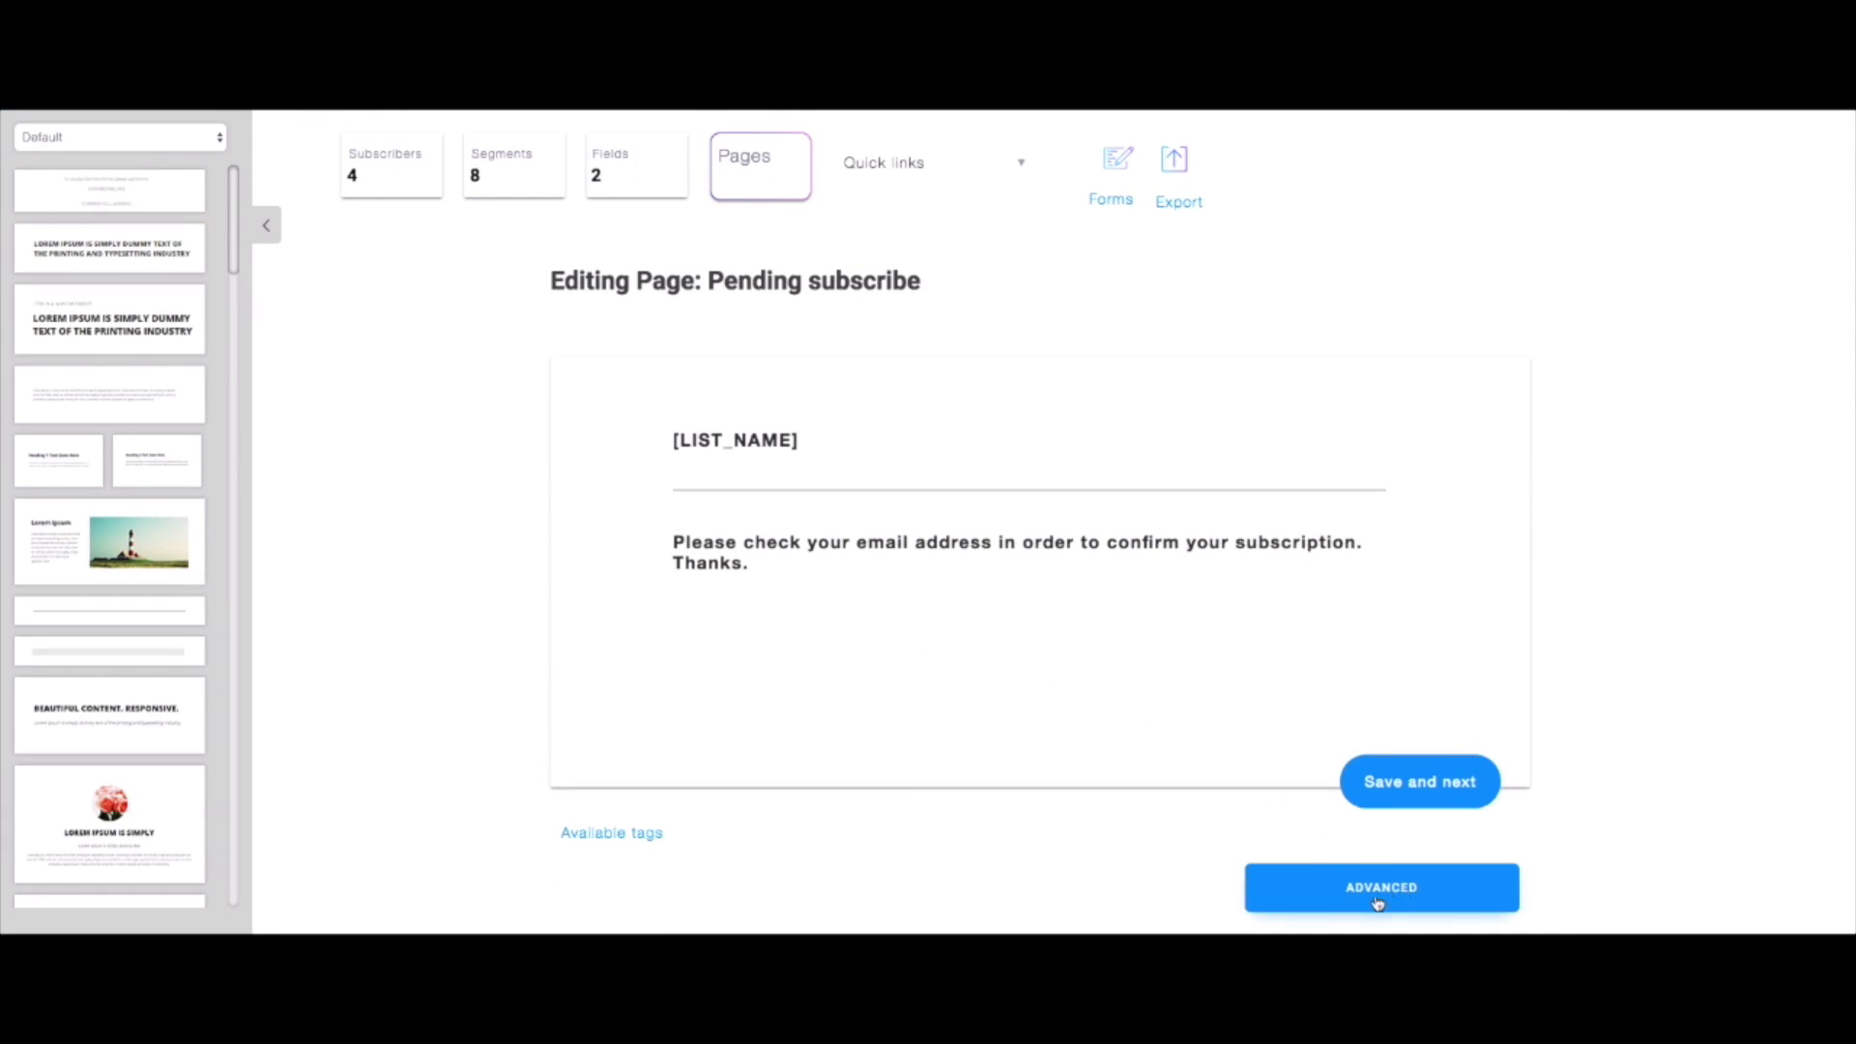
click(1407, 889)
scroll(1126, 752, down, 1)
scroll(1124, 750, down, 3)
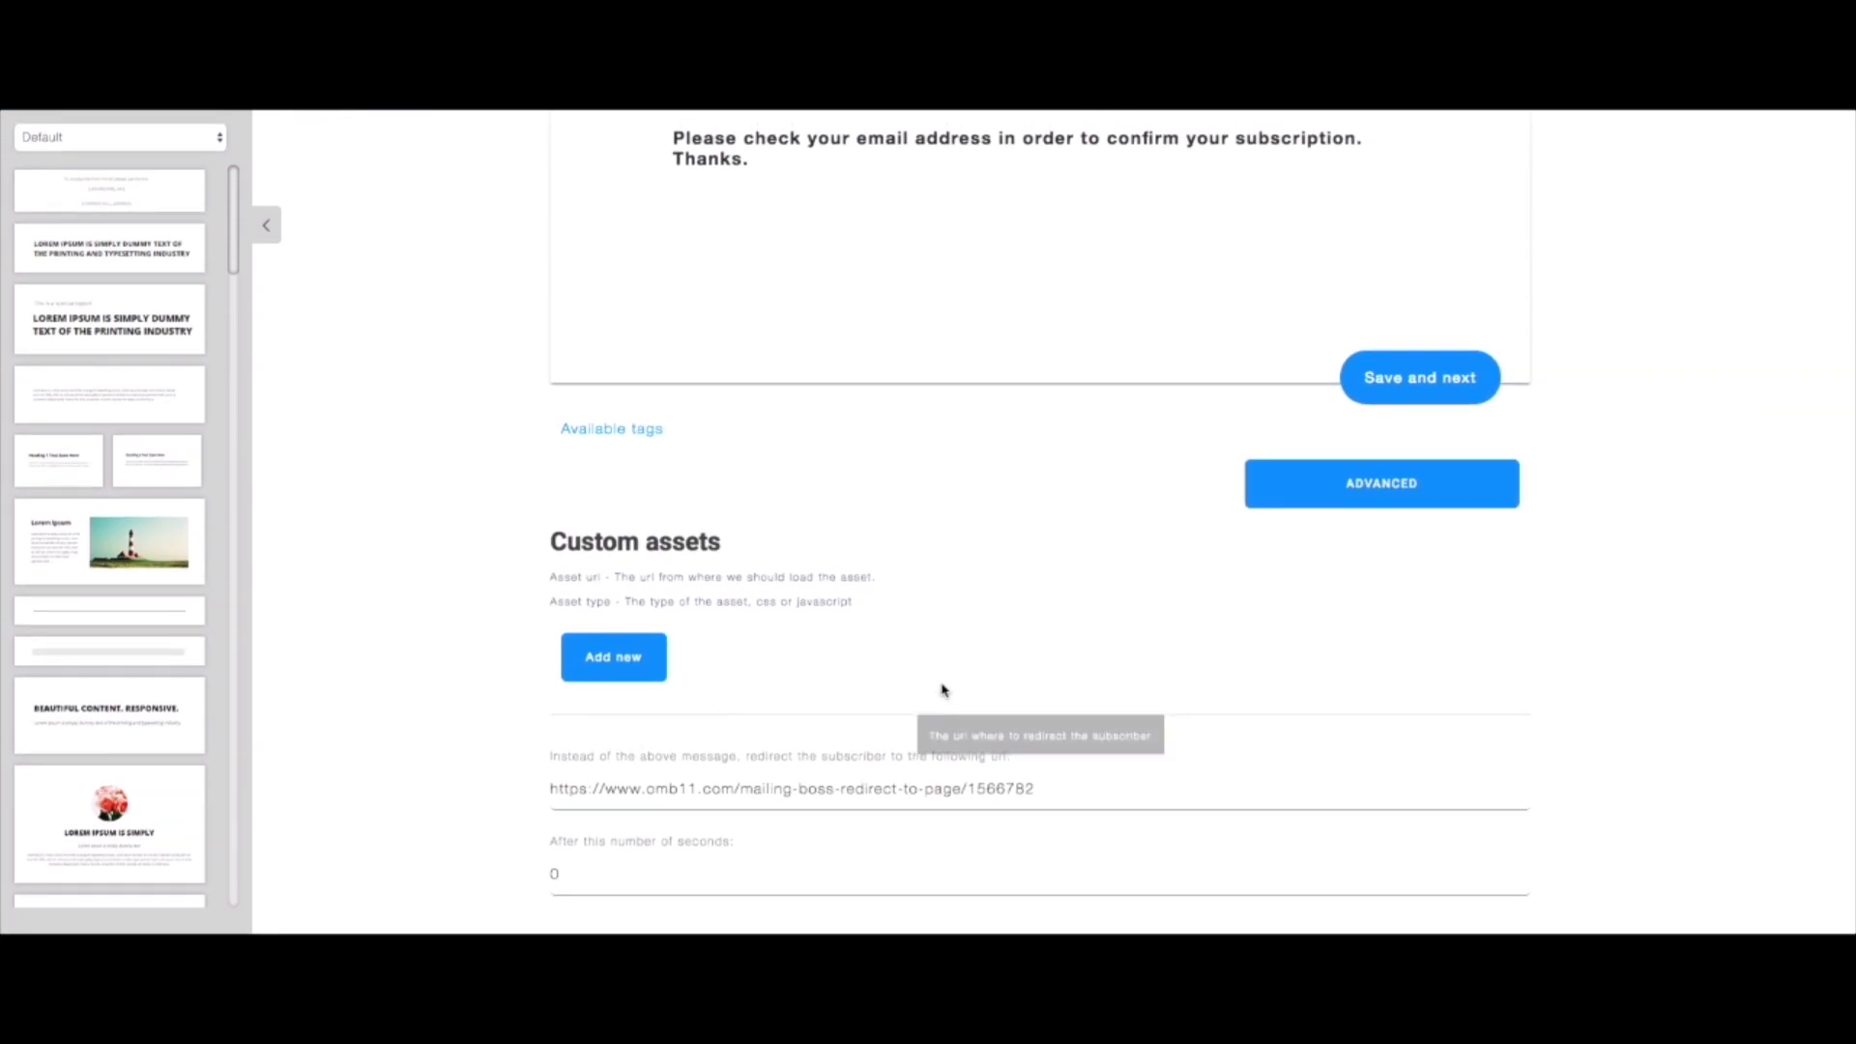
scroll(944, 692, up, 5)
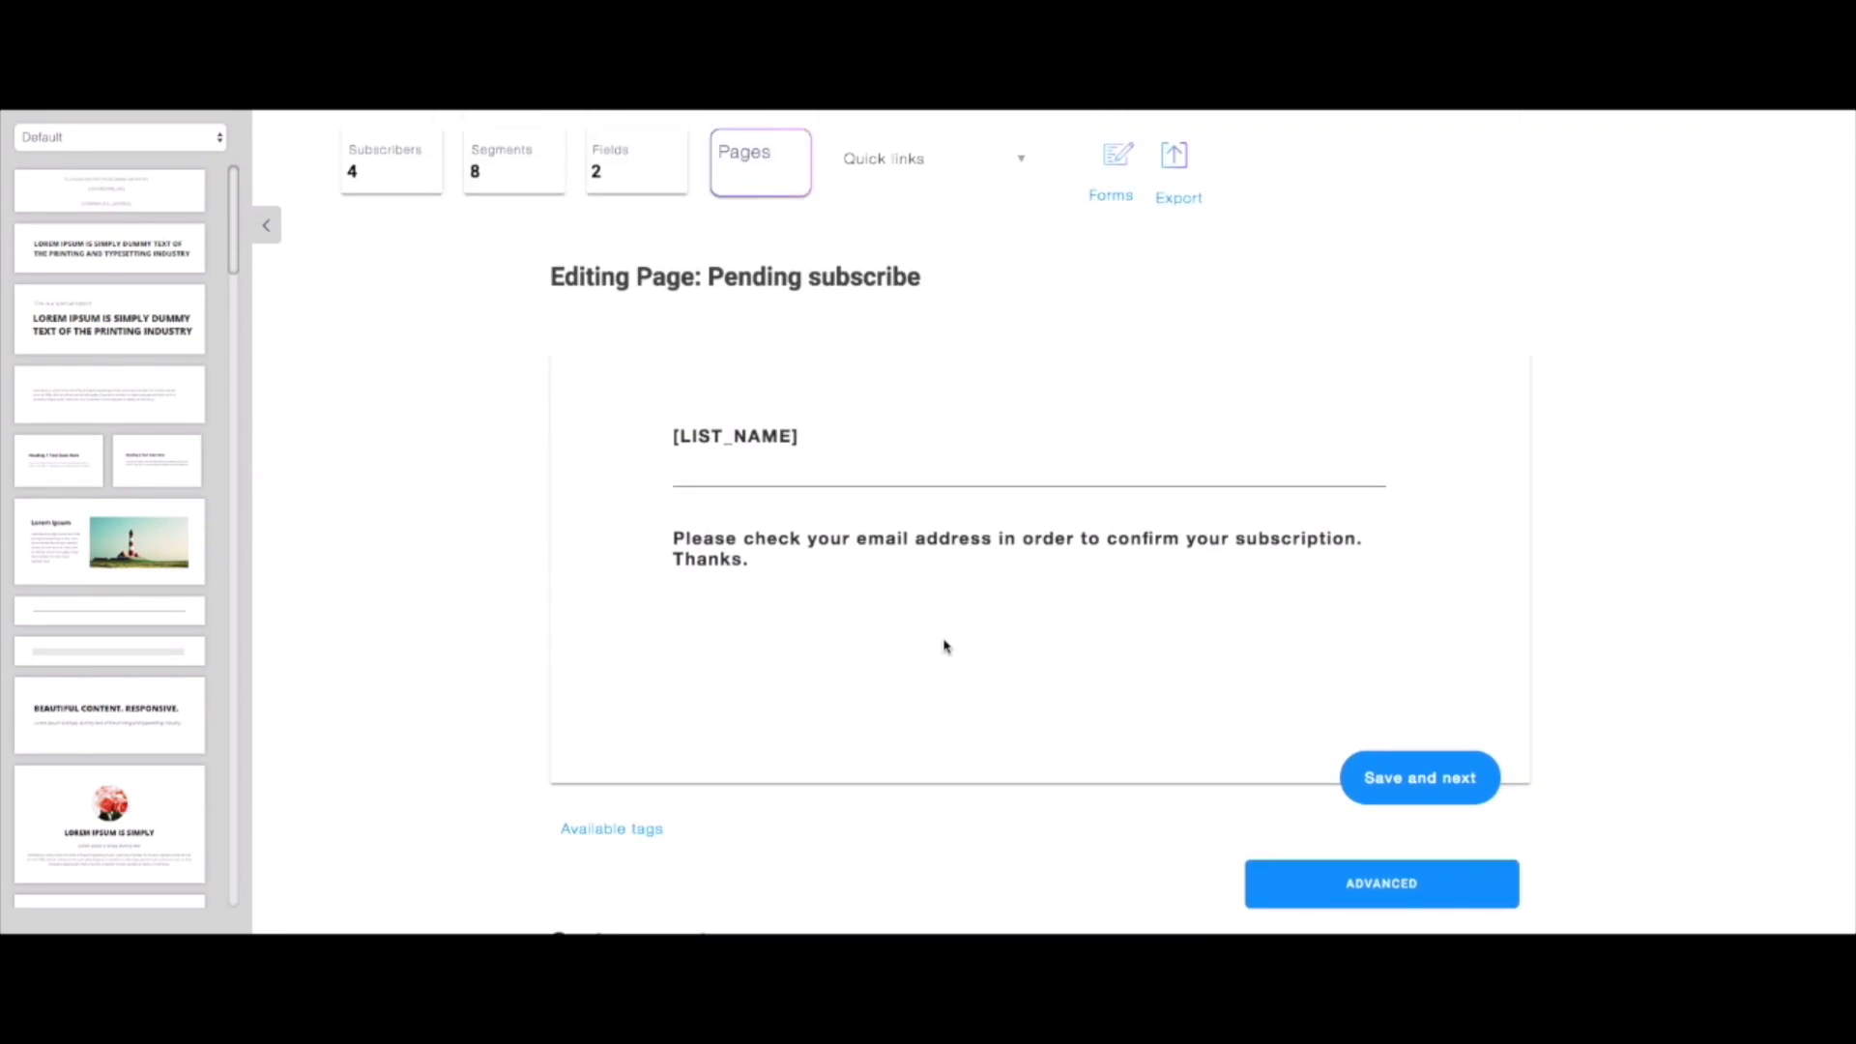
scroll(944, 647, down, 5)
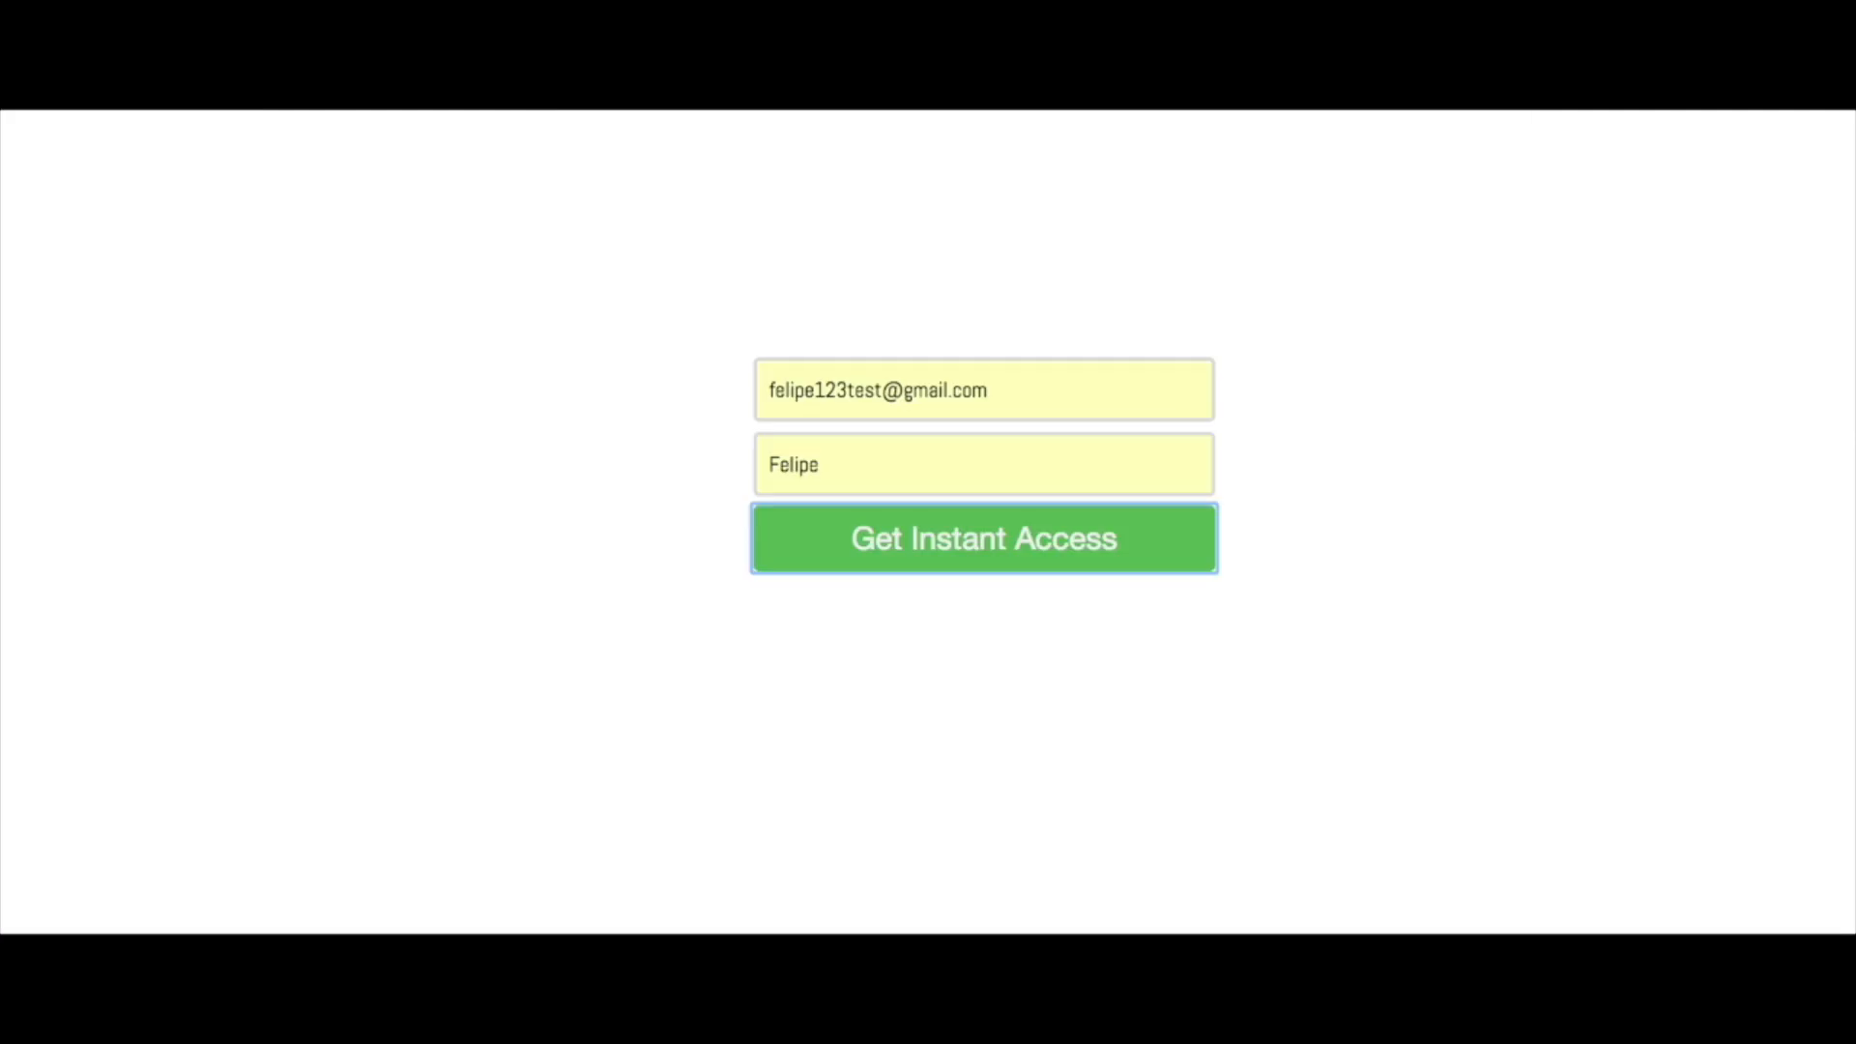
Submit the filled form on the live site, copy the second page's address and return to the Pending subscribe settings.
click(962, 543)
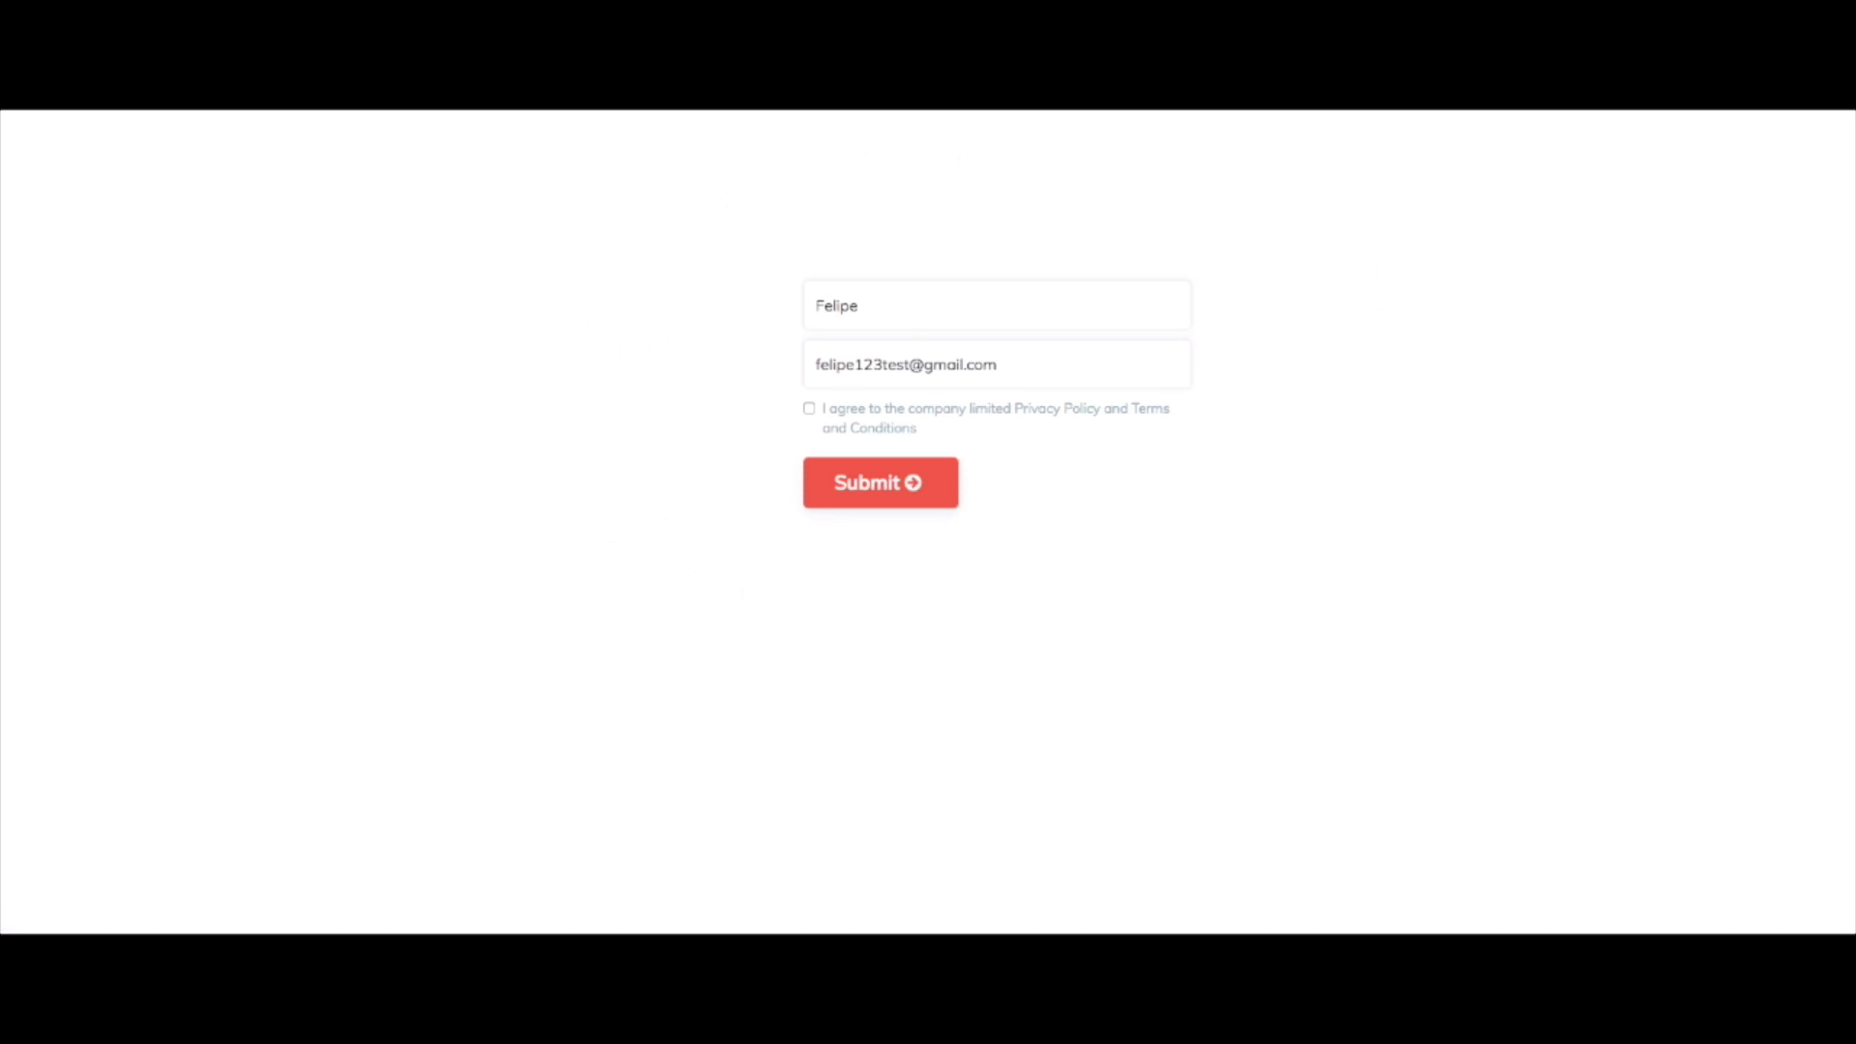
click(580, 94)
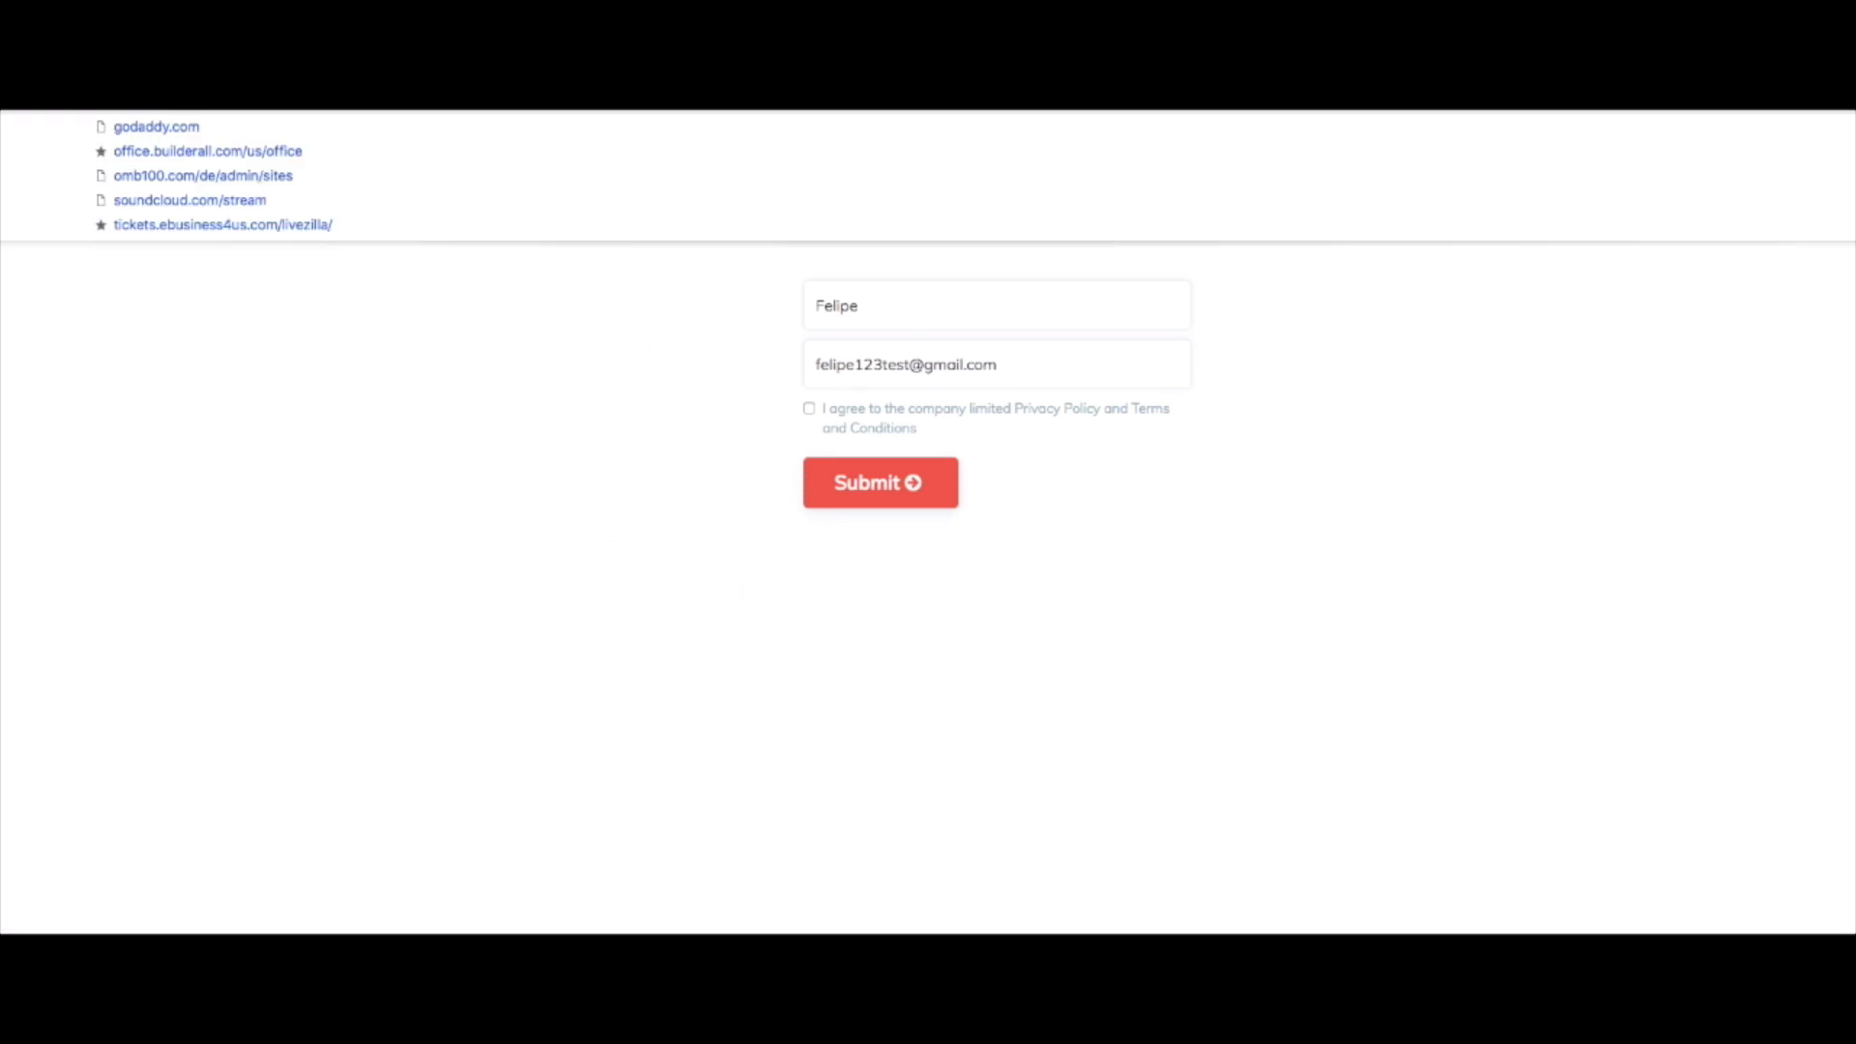
click(635, 437)
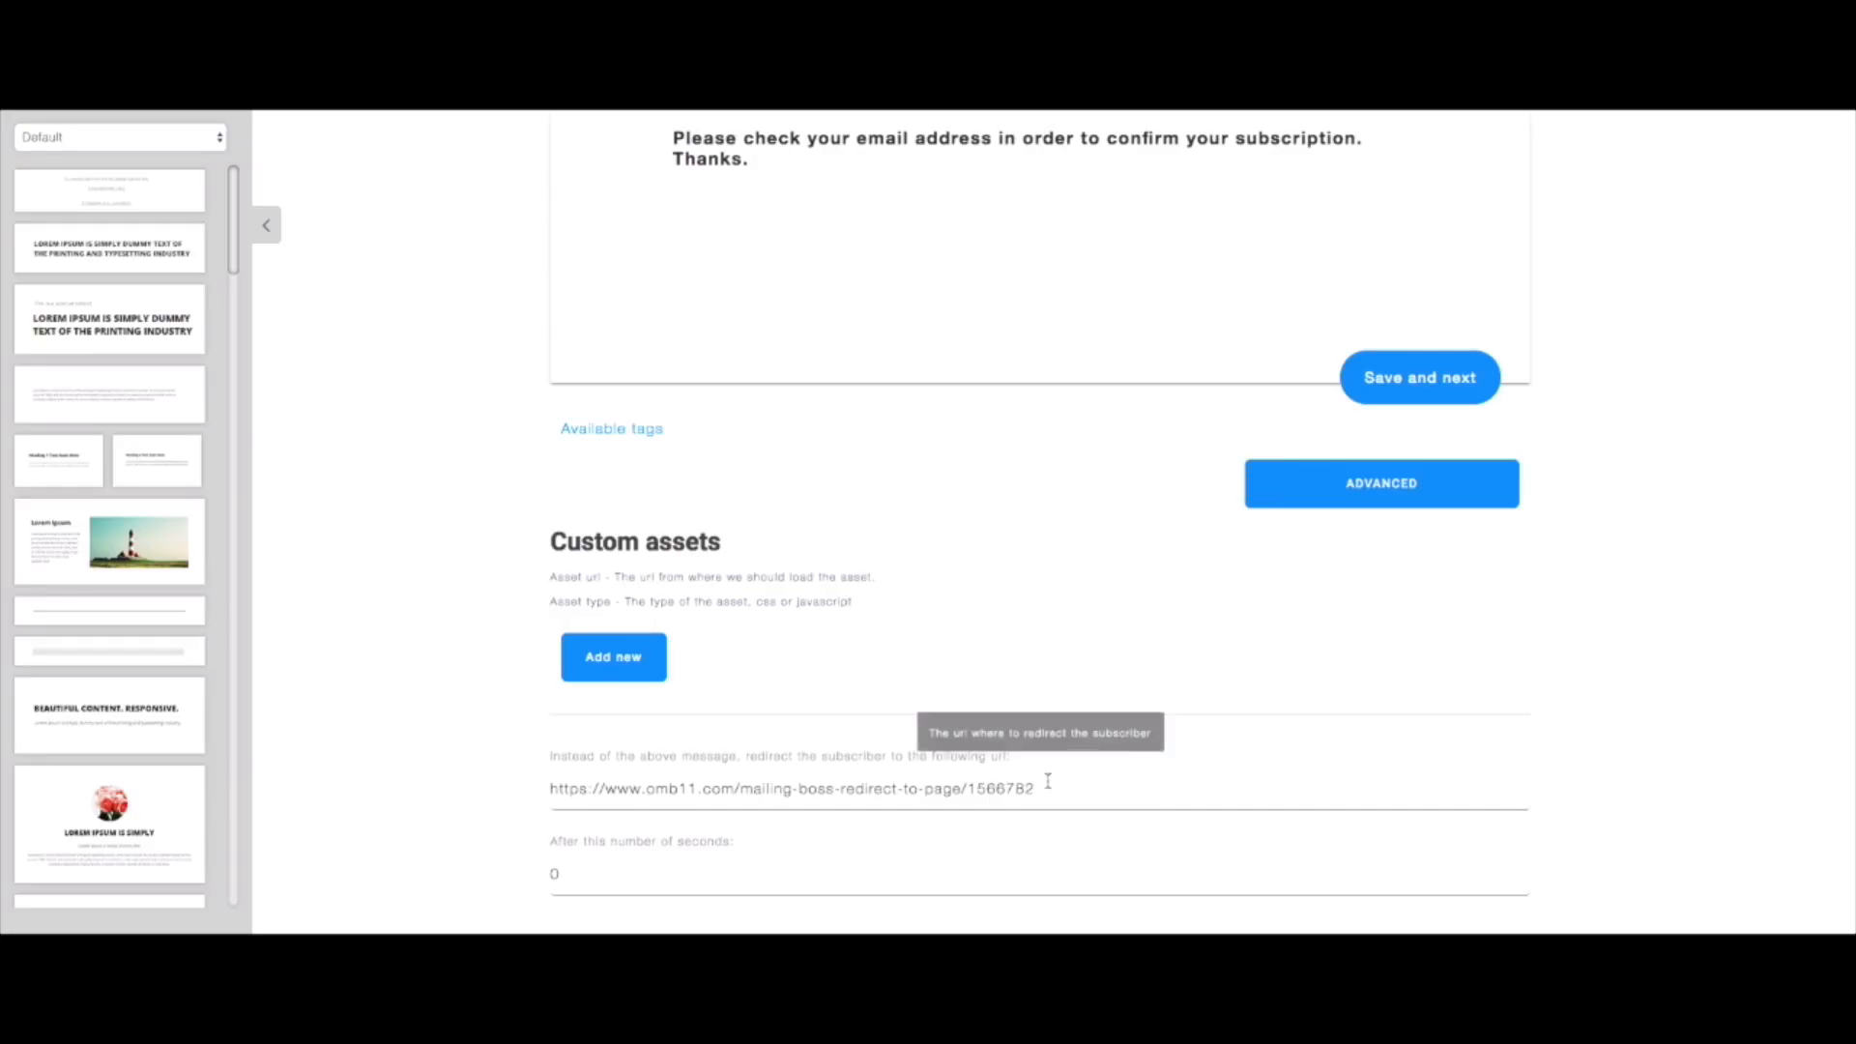
drag(1039, 788, 553, 785)
text(http://www.clubedenegocios.club/pagina-em-branco)
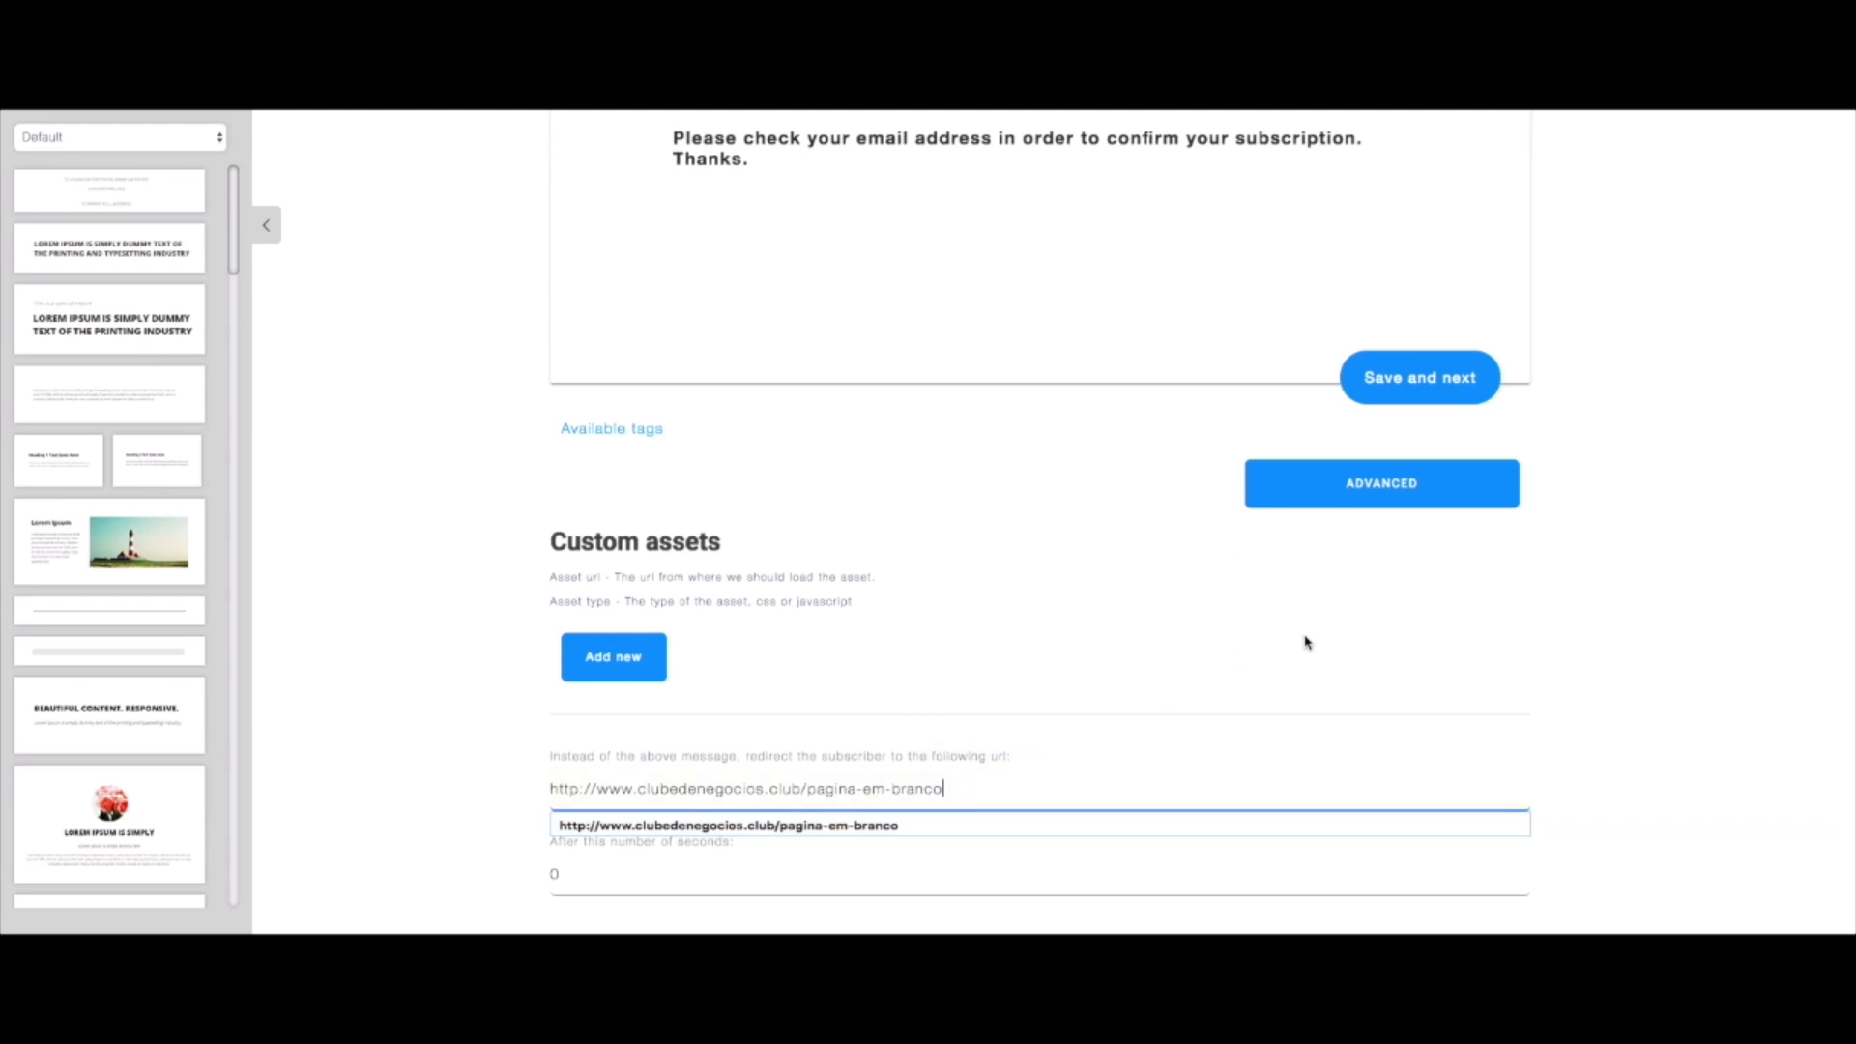
click(1577, 698)
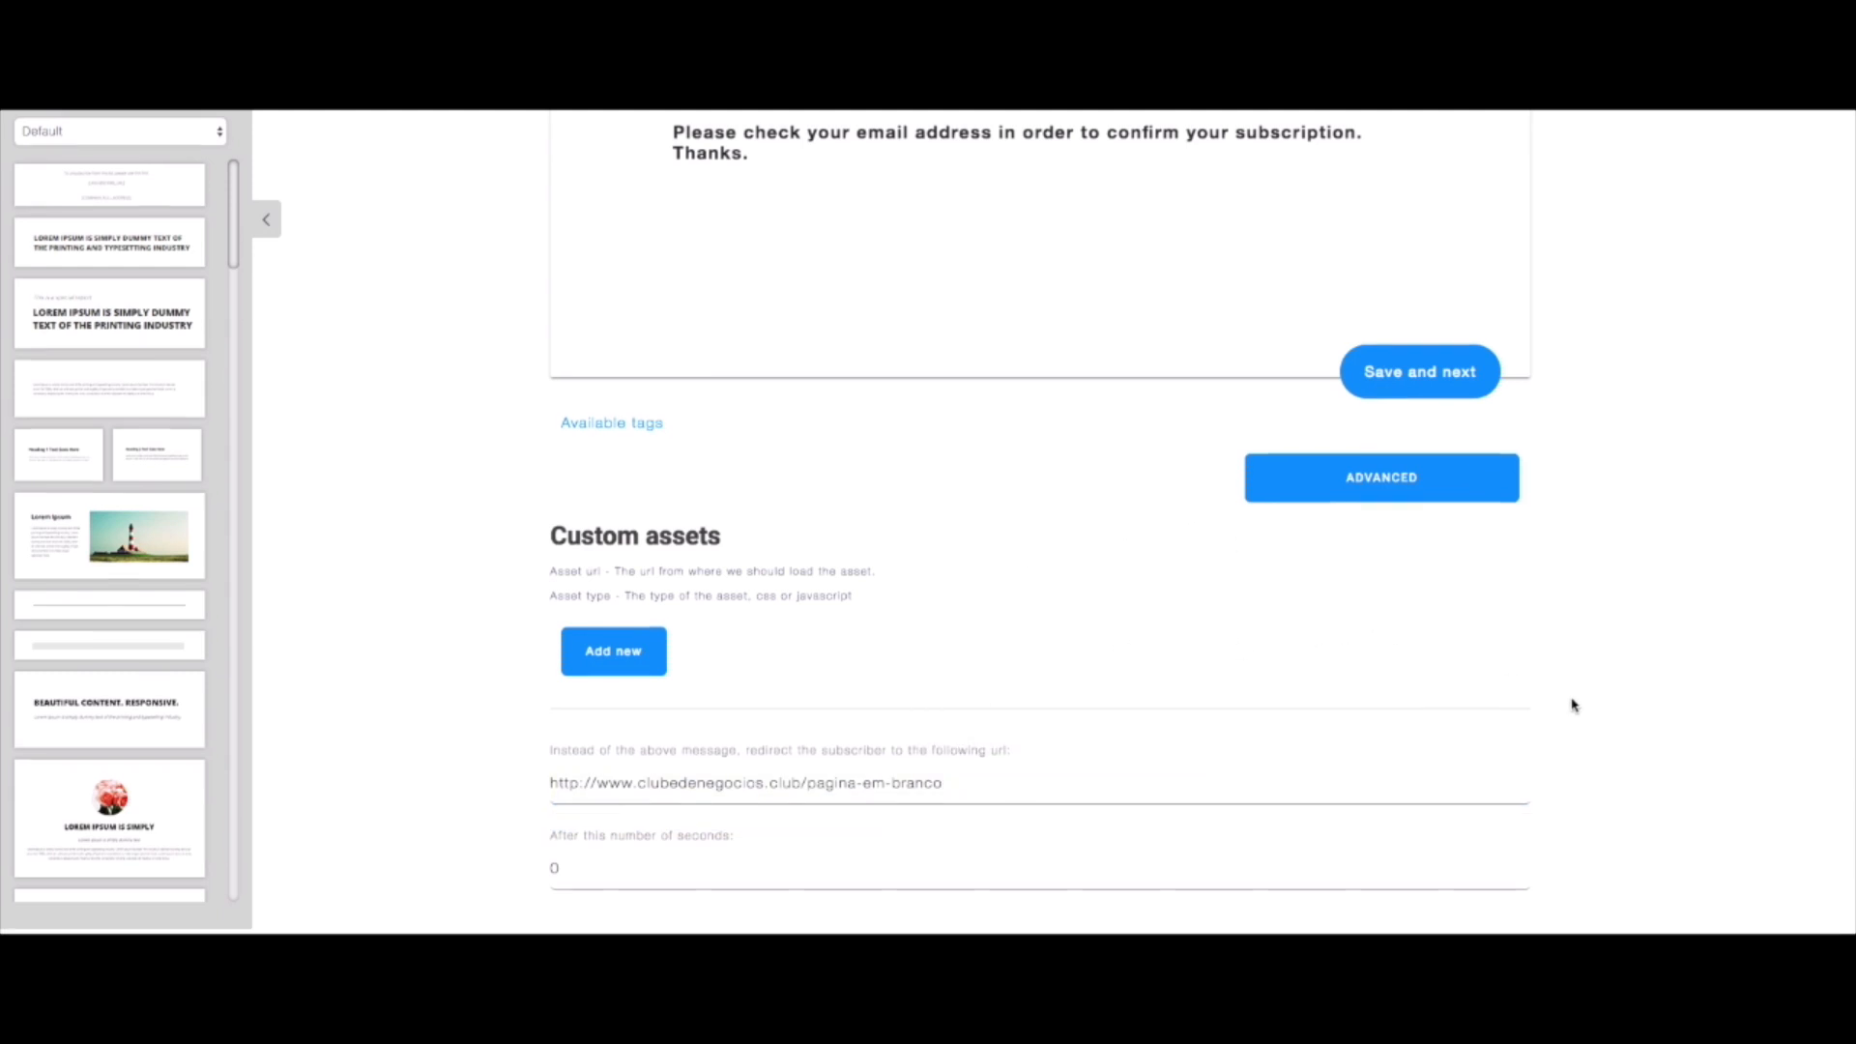
scroll(1556, 706, up, 2)
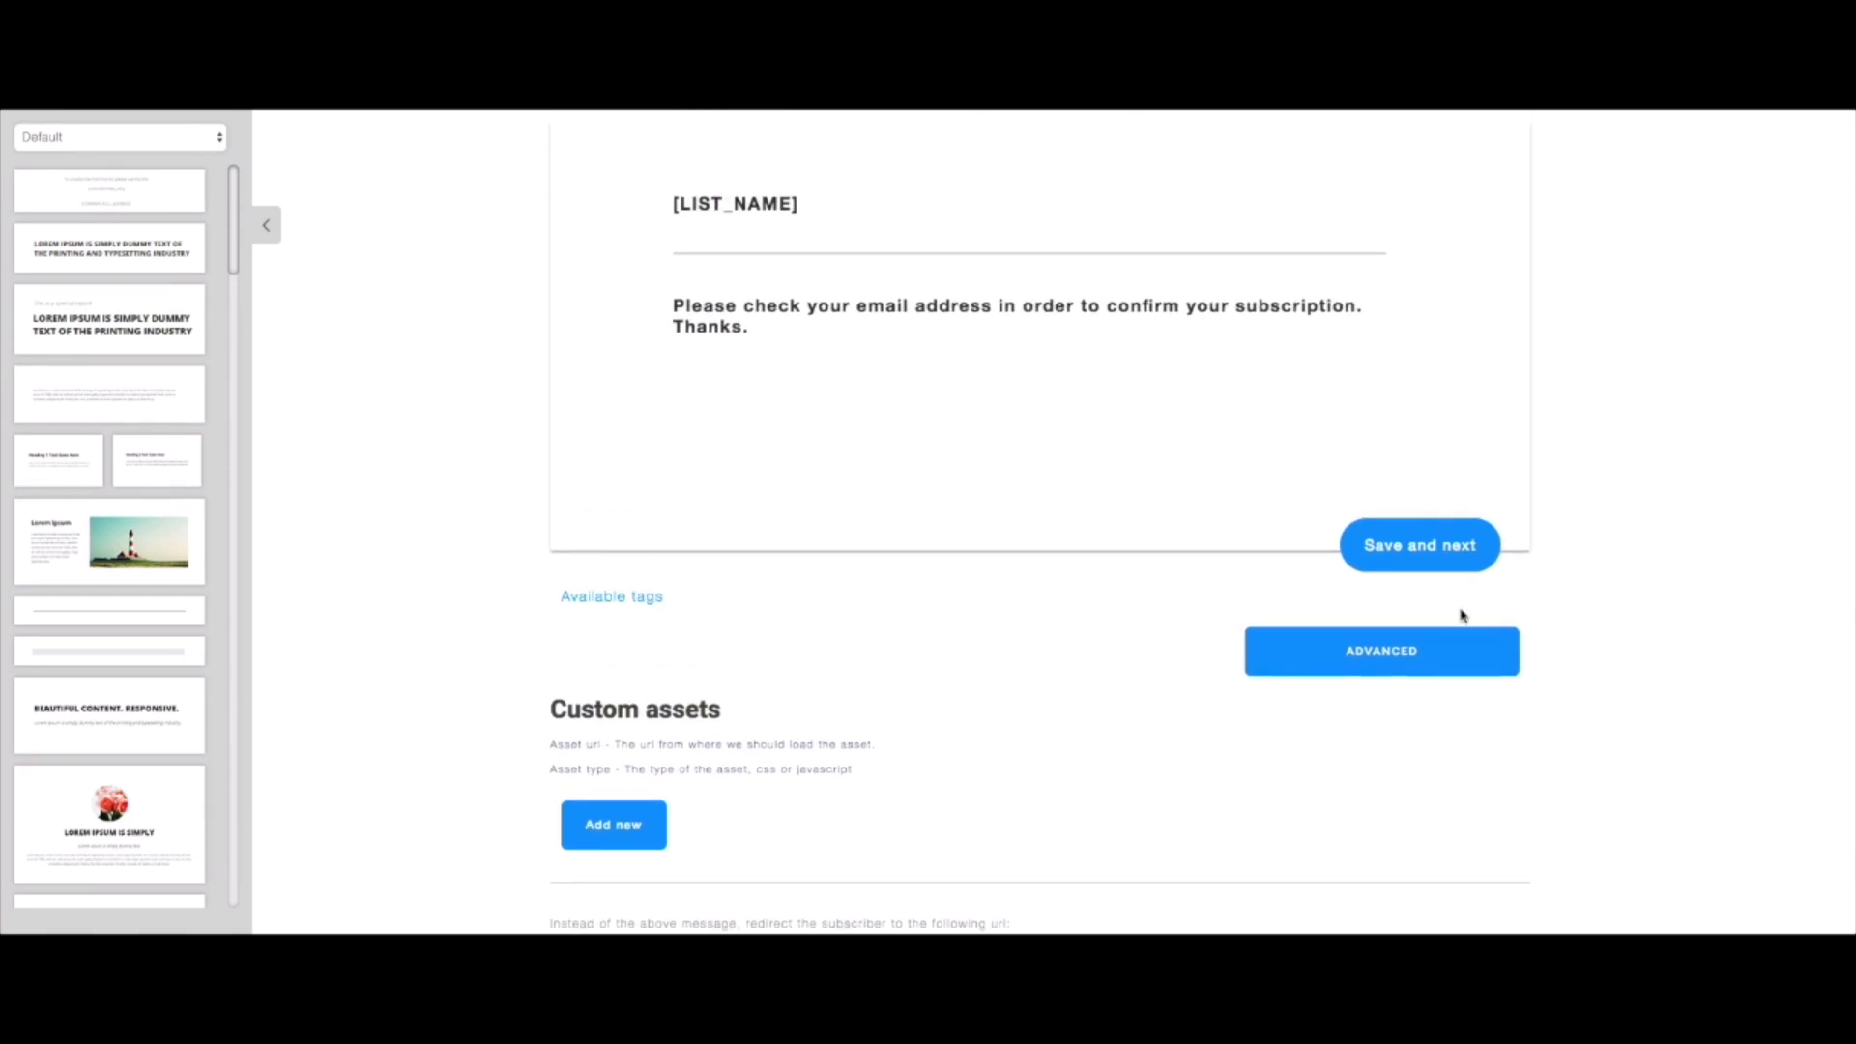
click(1445, 557)
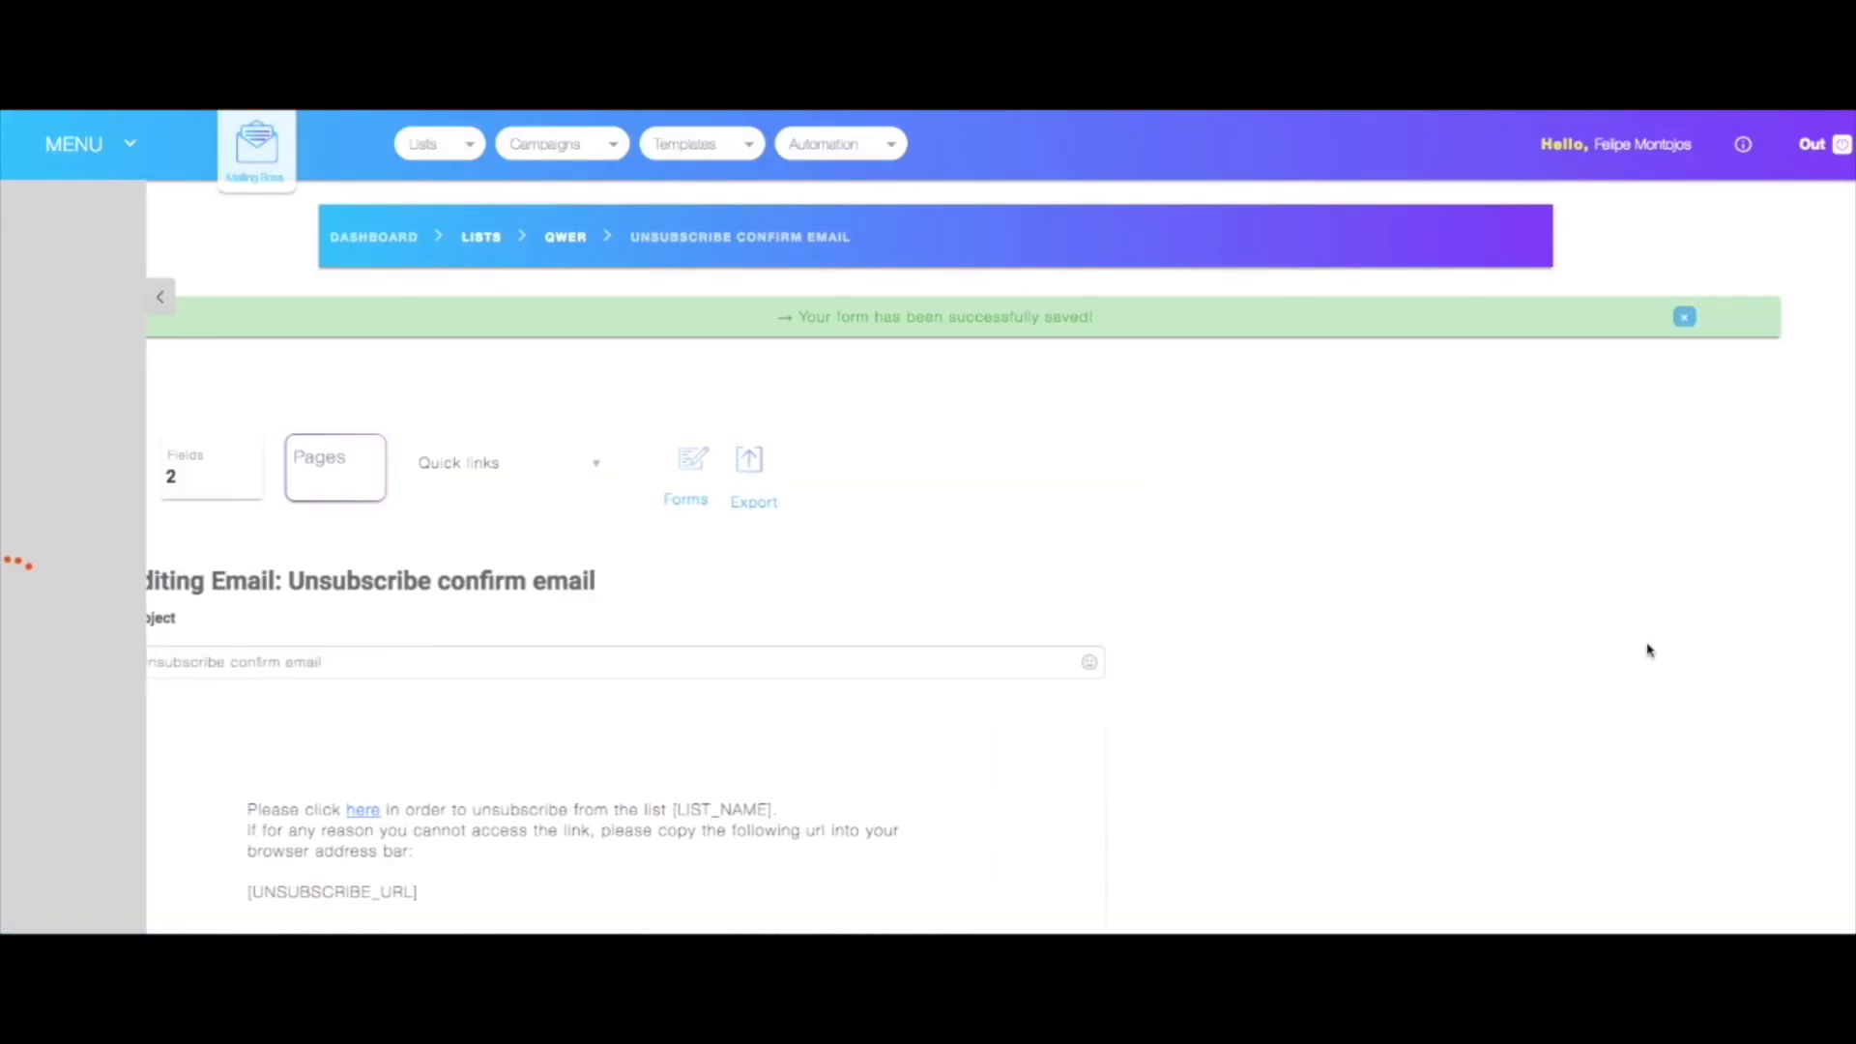
click(266, 174)
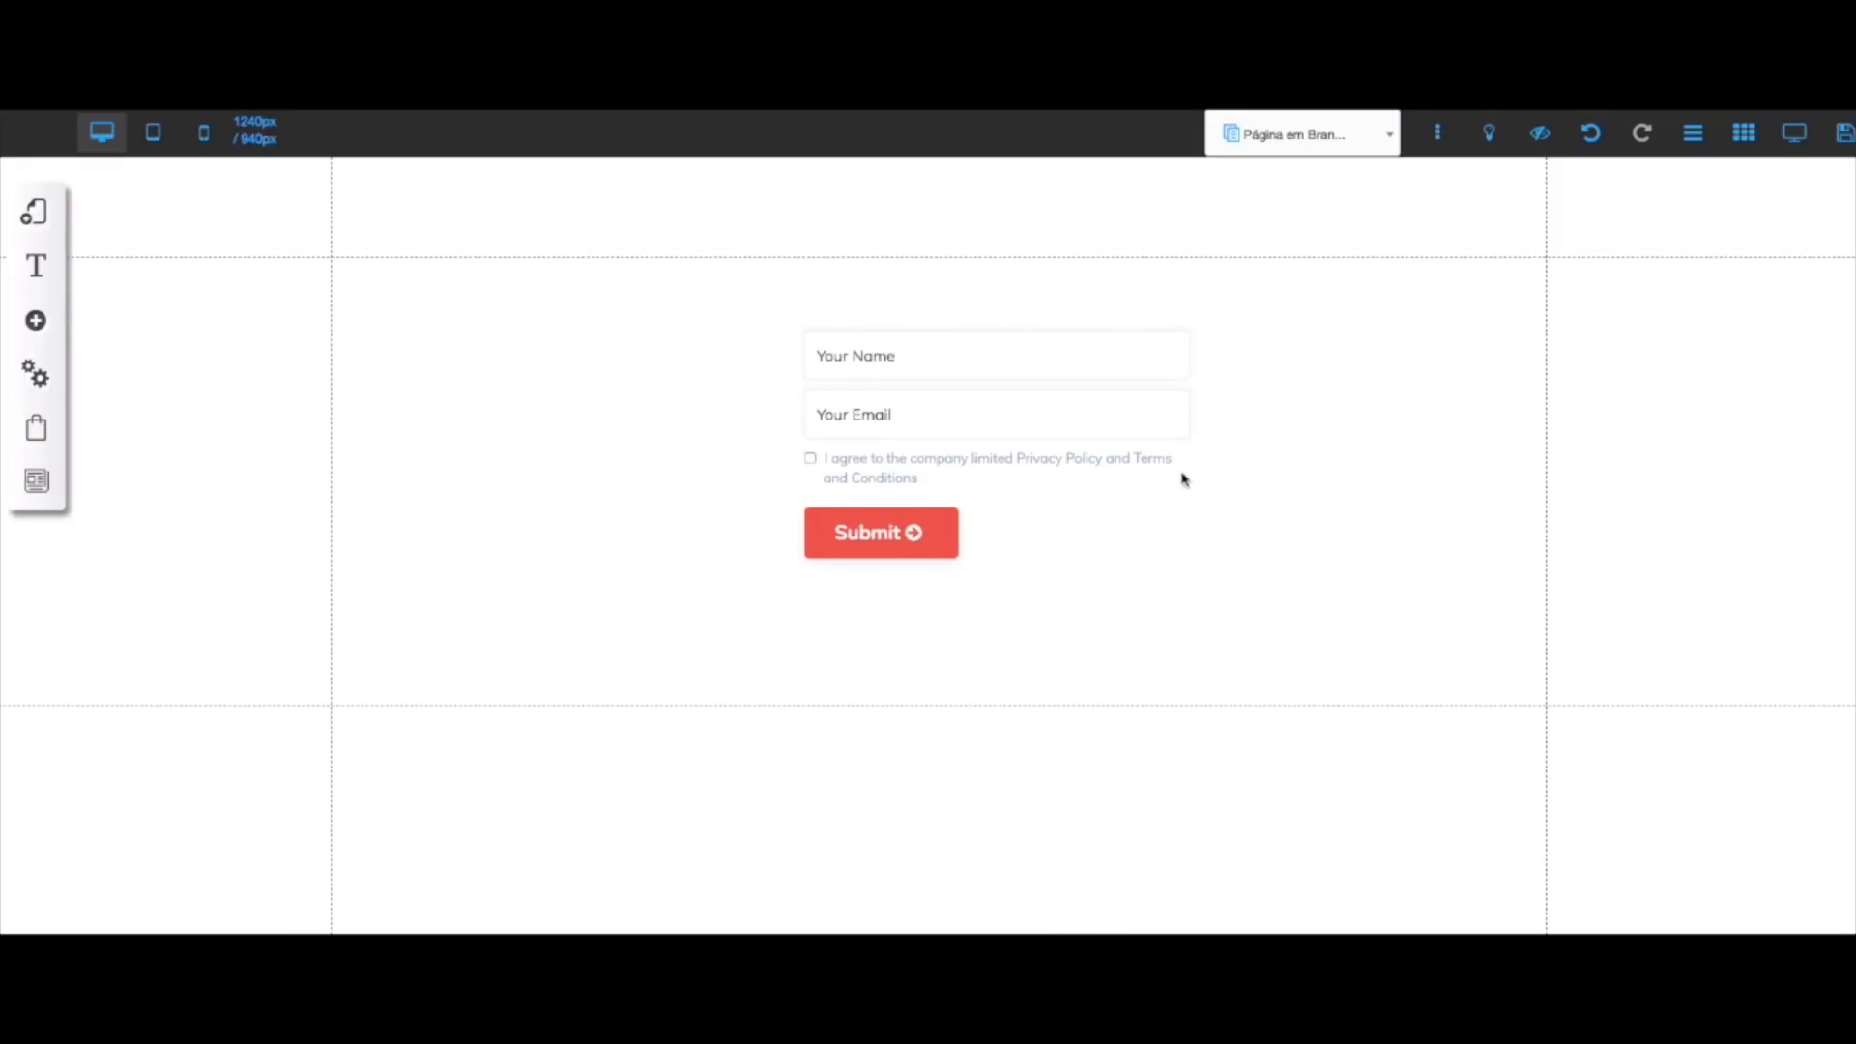
In the Builderall editor, move the form on the Página em Branco page slightly to the left and down.
drag(1180, 476, 1093, 501)
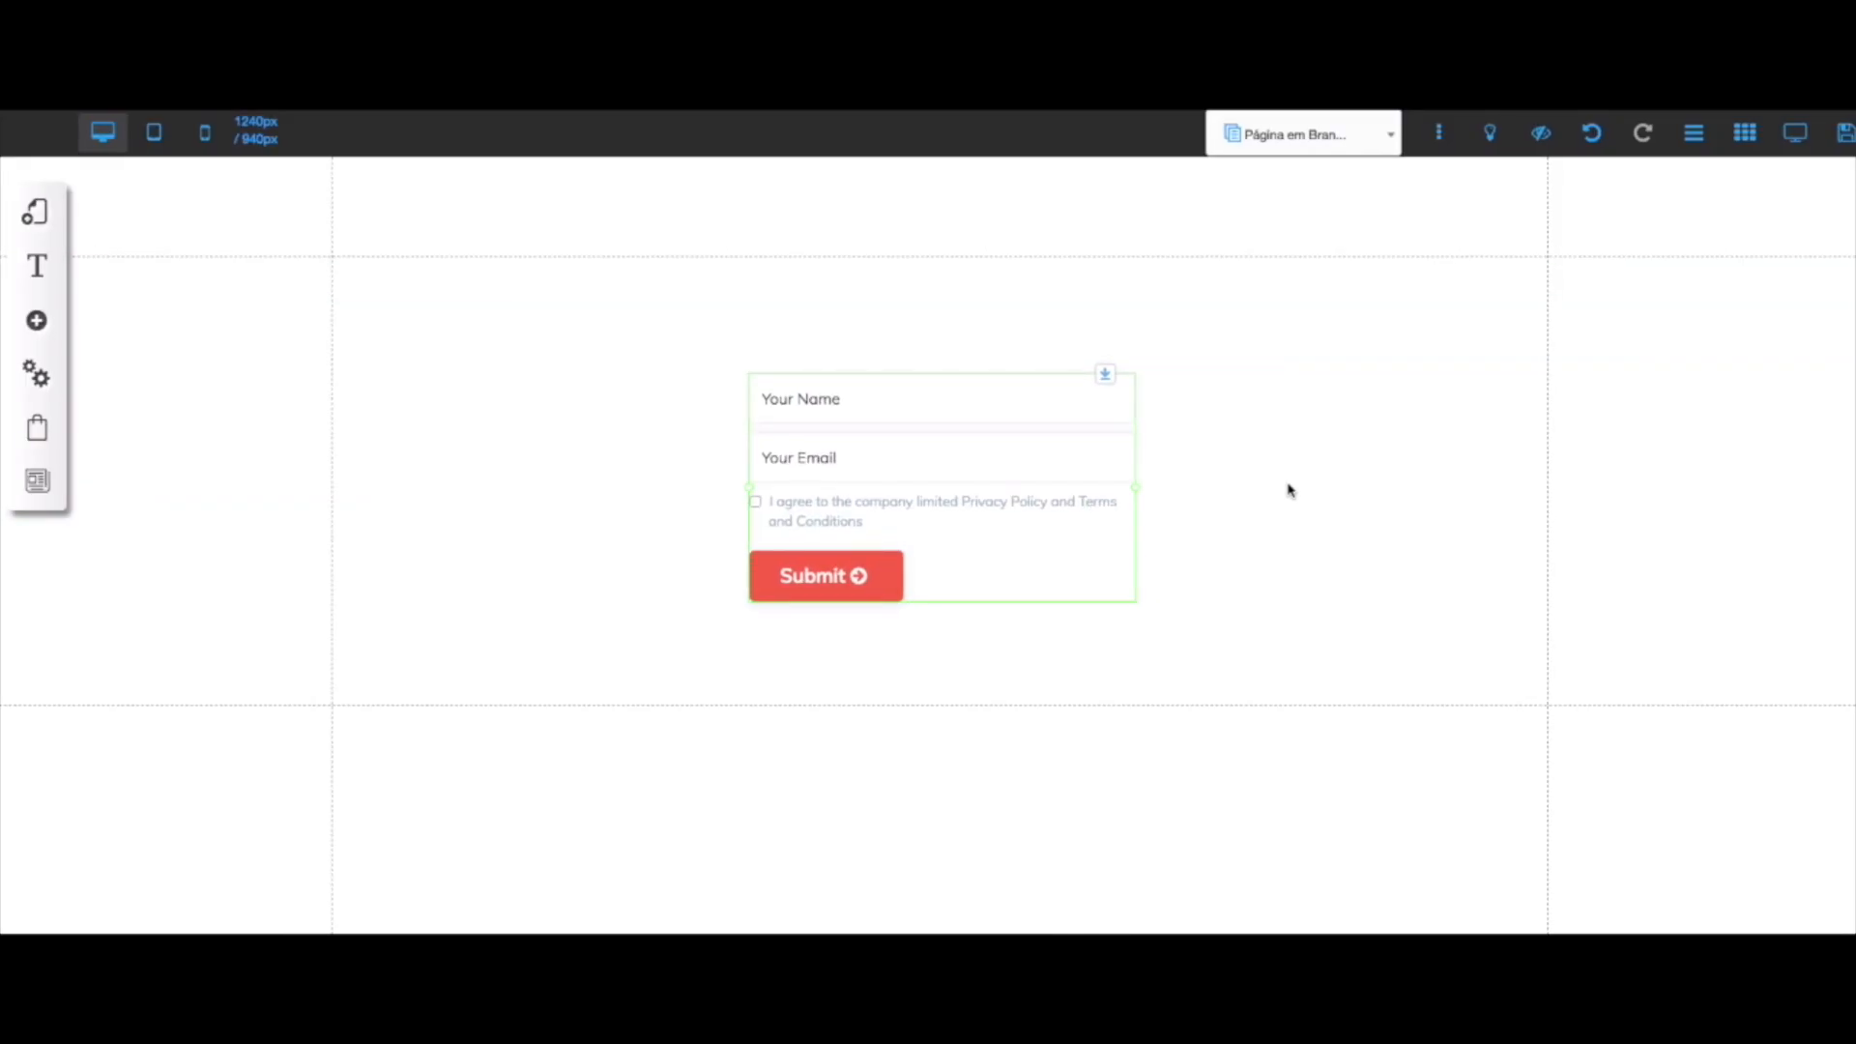